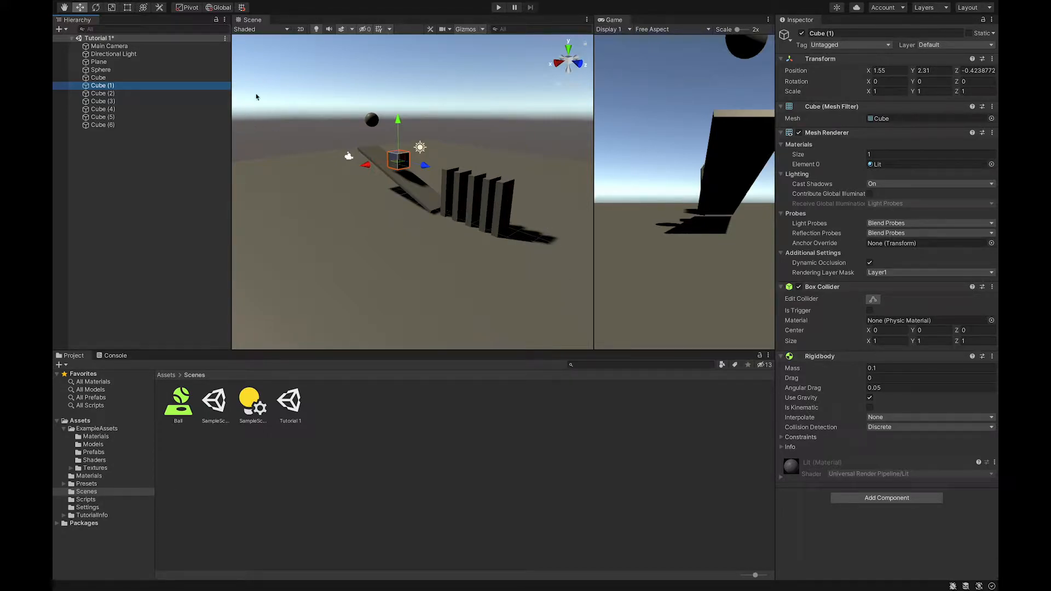
# Run the scene in Play mode and stop it again
pyautogui.click(500, 8)
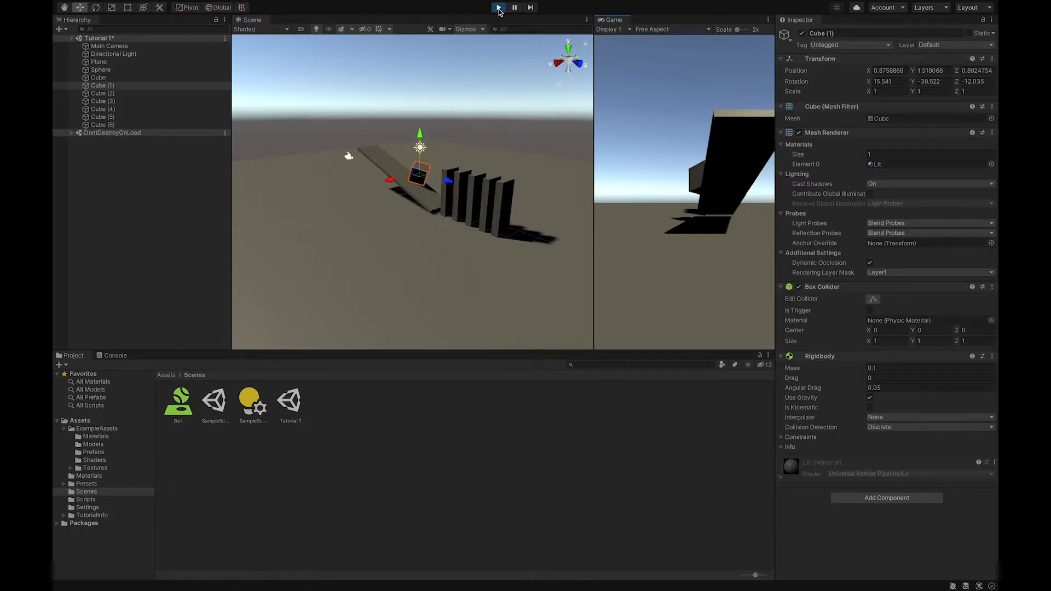
pyautogui.click(499, 8)
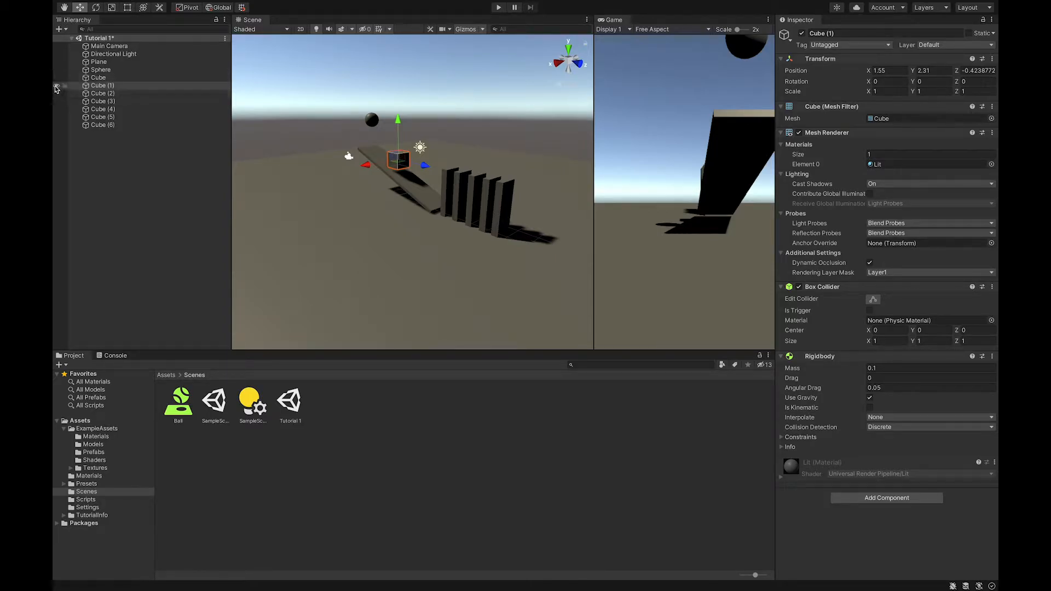
# Hide Cube (1) from the Scene view and test the scene in Play mode
pyautogui.click(100, 86)
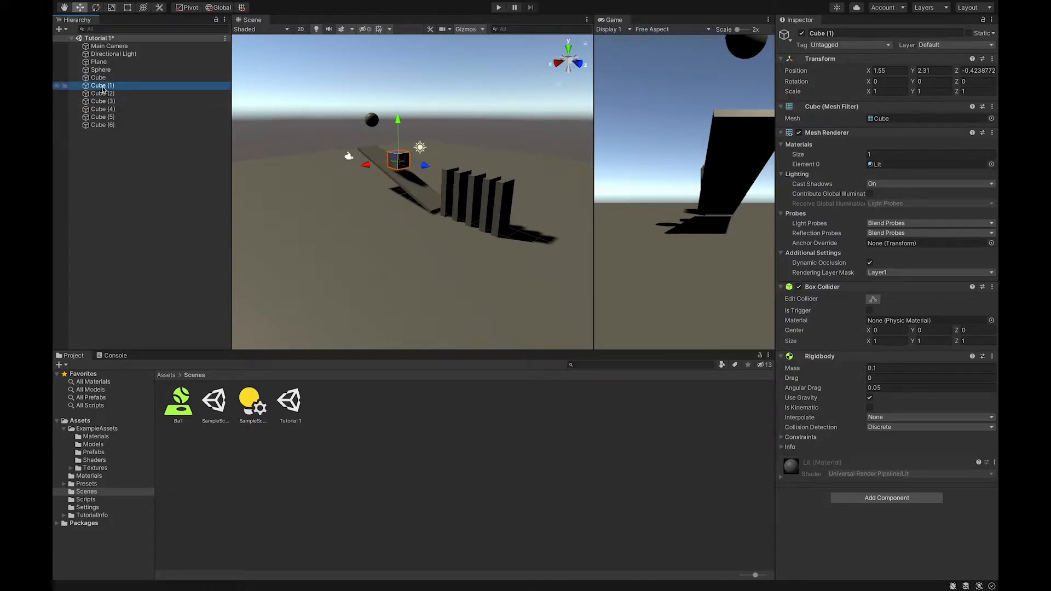
pyautogui.click(57, 86)
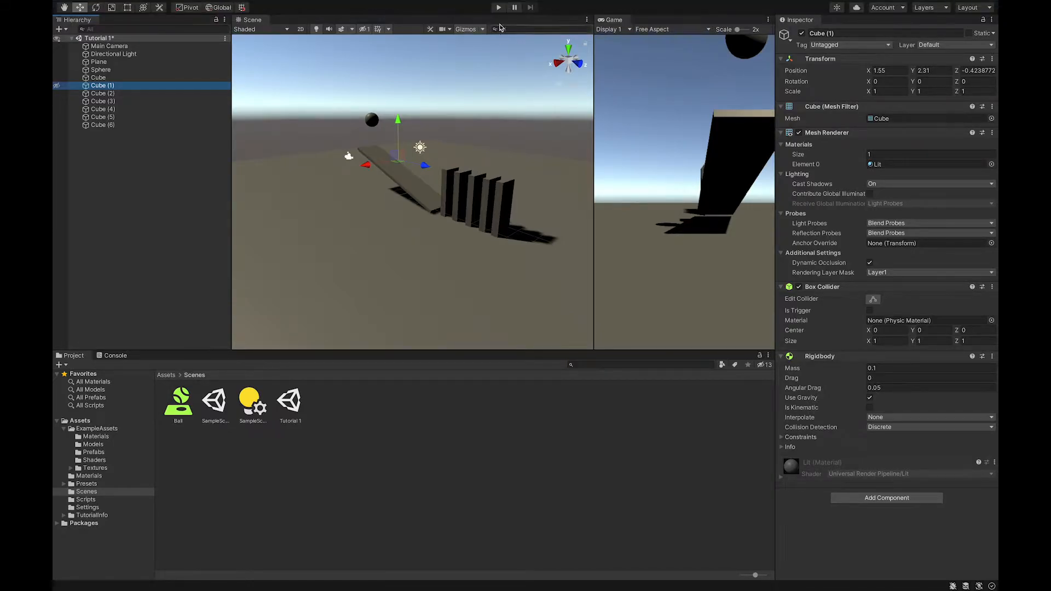
pyautogui.click(498, 7)
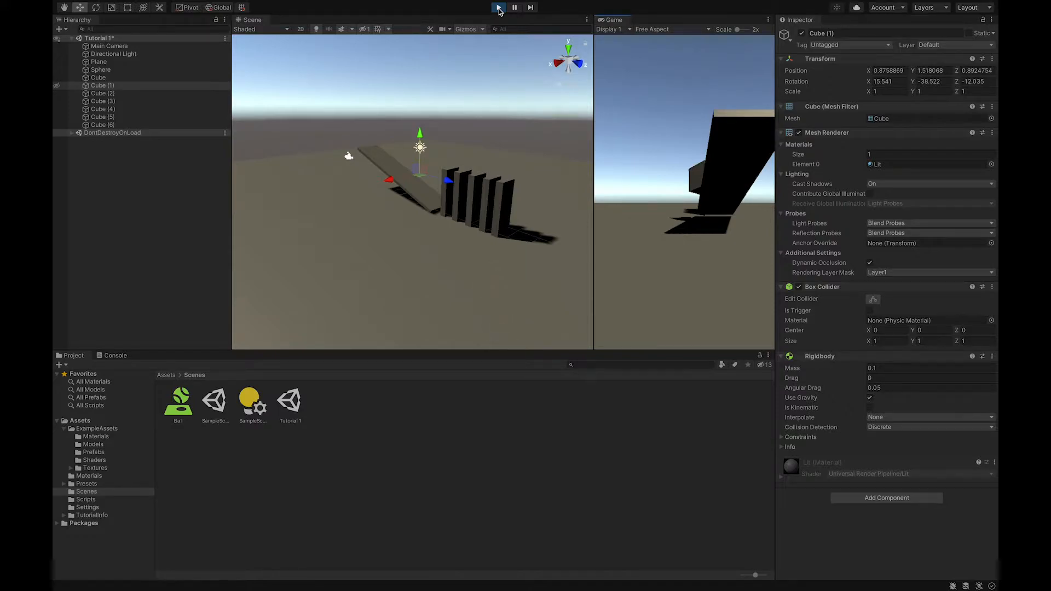
pyautogui.click(499, 8)
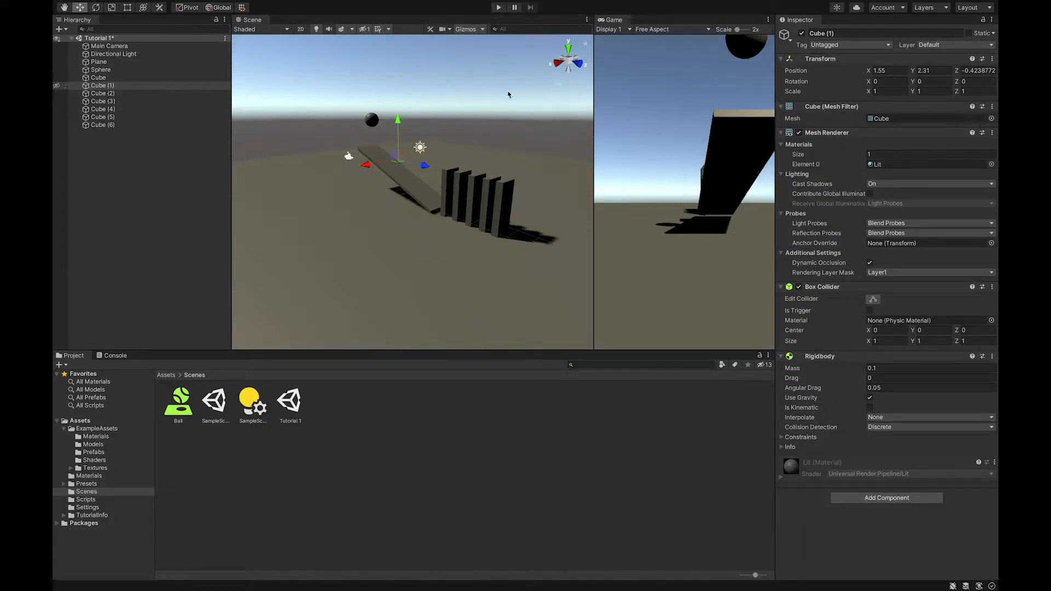
# Deactivate the Cube (1) object and run the scene in Play mode to test it
pyautogui.click(803, 34)
pyautogui.click(500, 8)
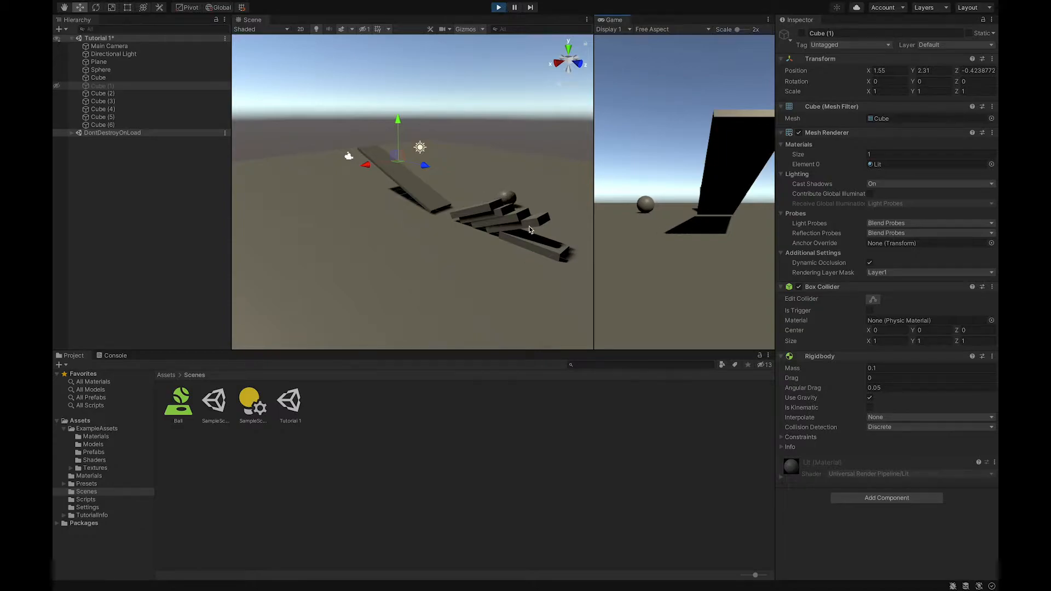
pyautogui.click(498, 7)
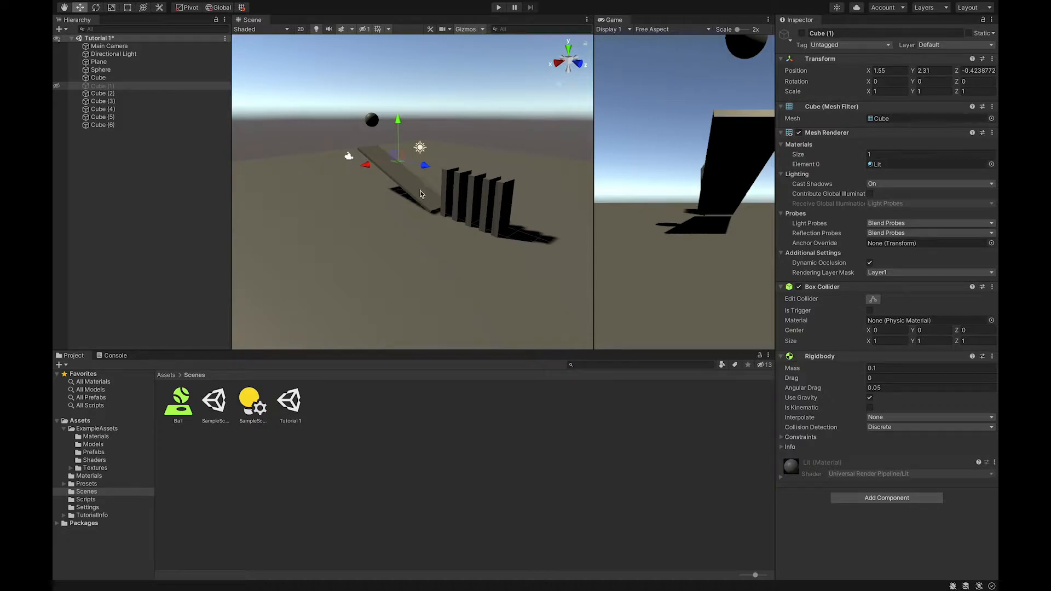
# Rename the slanted Cube object to Ramp in the Hierarchy
pyautogui.click(99, 78)
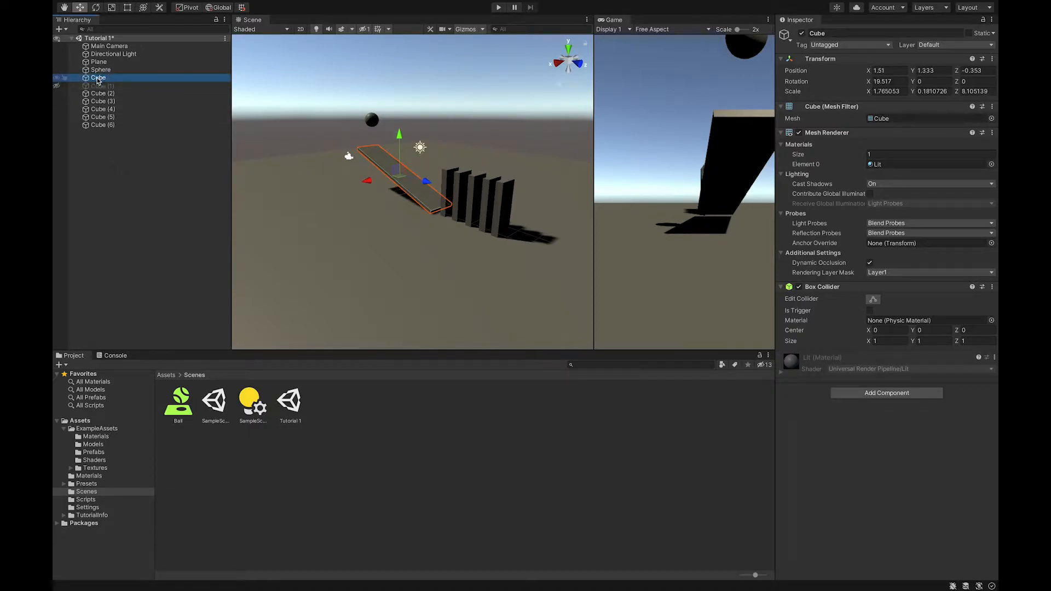
pyautogui.rightClick(98, 80)
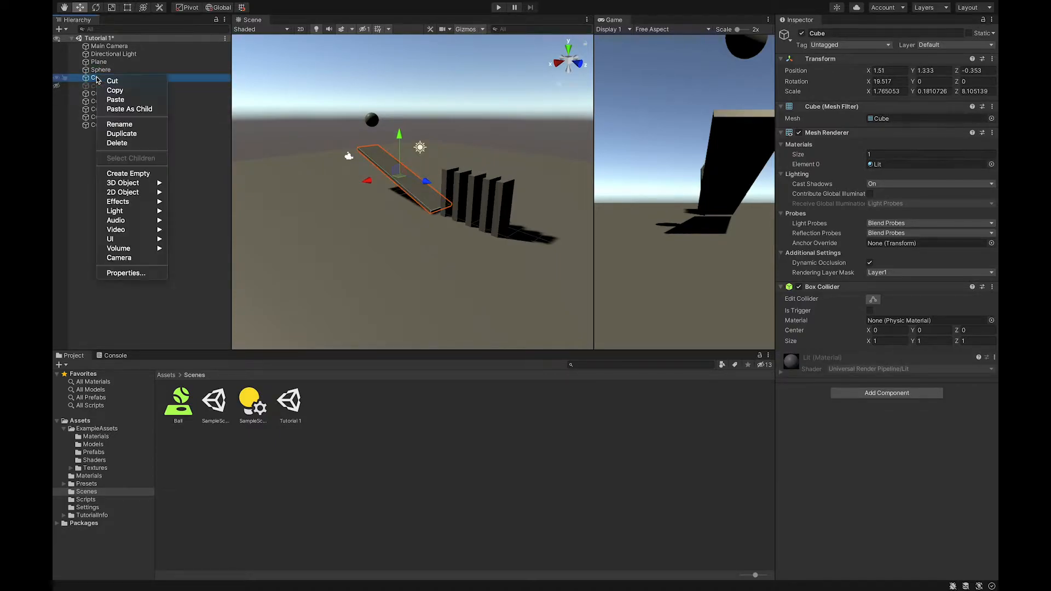
pyautogui.click(120, 125)
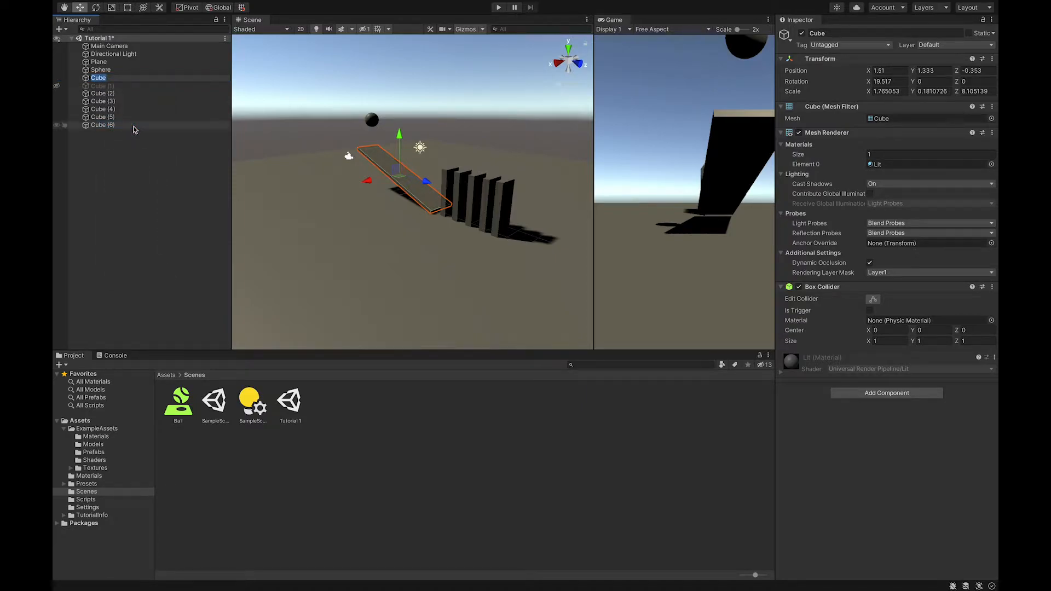
pyautogui.write('Ramp')
pyautogui.click(105, 151)
# Inspect the Sphere, Cube (2) and Plane objects by selecting and framing them in the Scene view
pyautogui.click(103, 70)
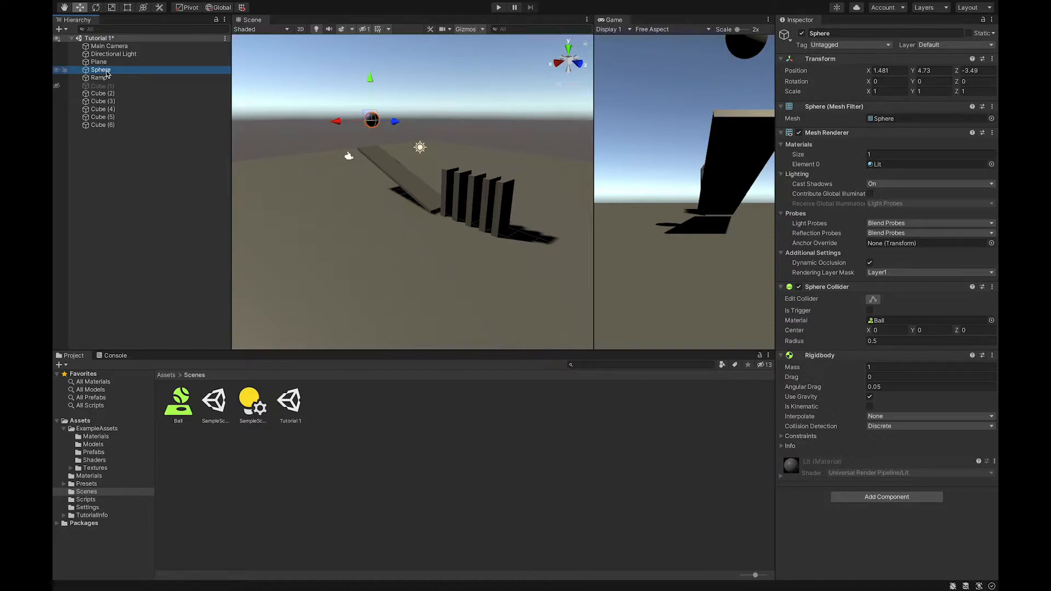
pyautogui.click(103, 94)
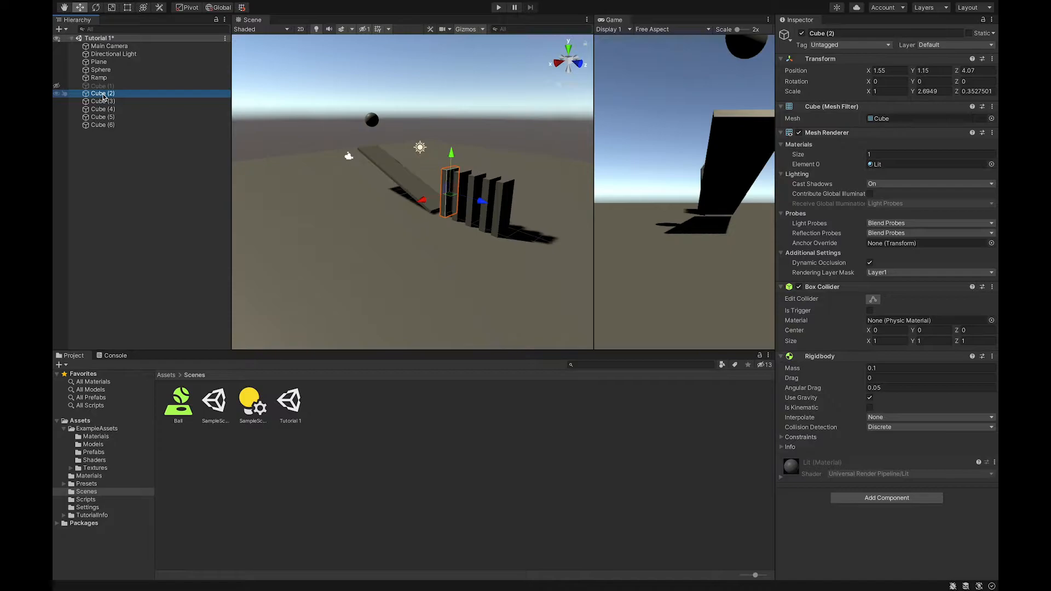
pyautogui.doubleClick(103, 94)
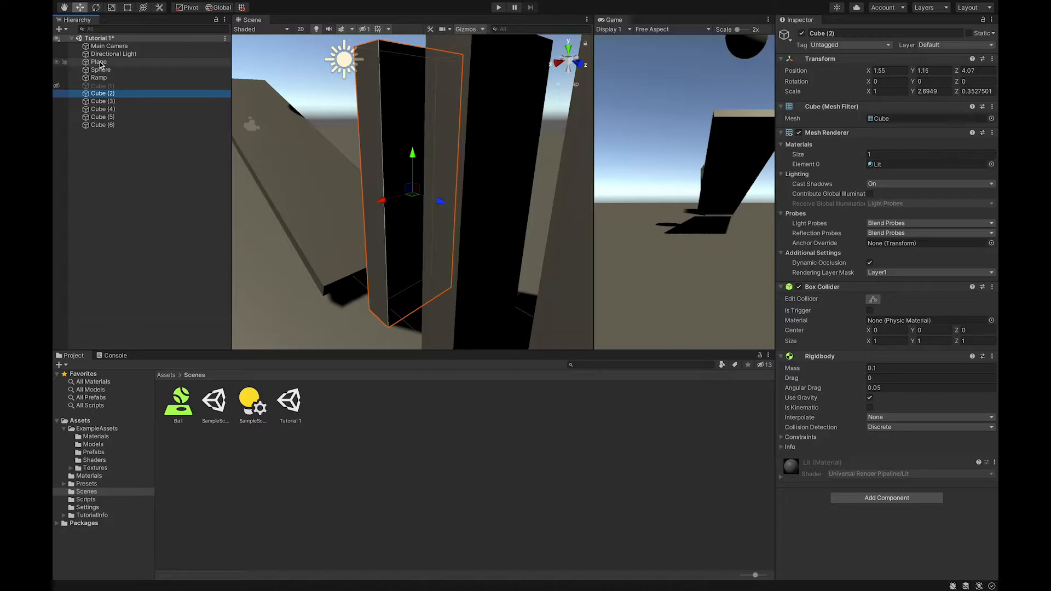
pyautogui.doubleClick(99, 62)
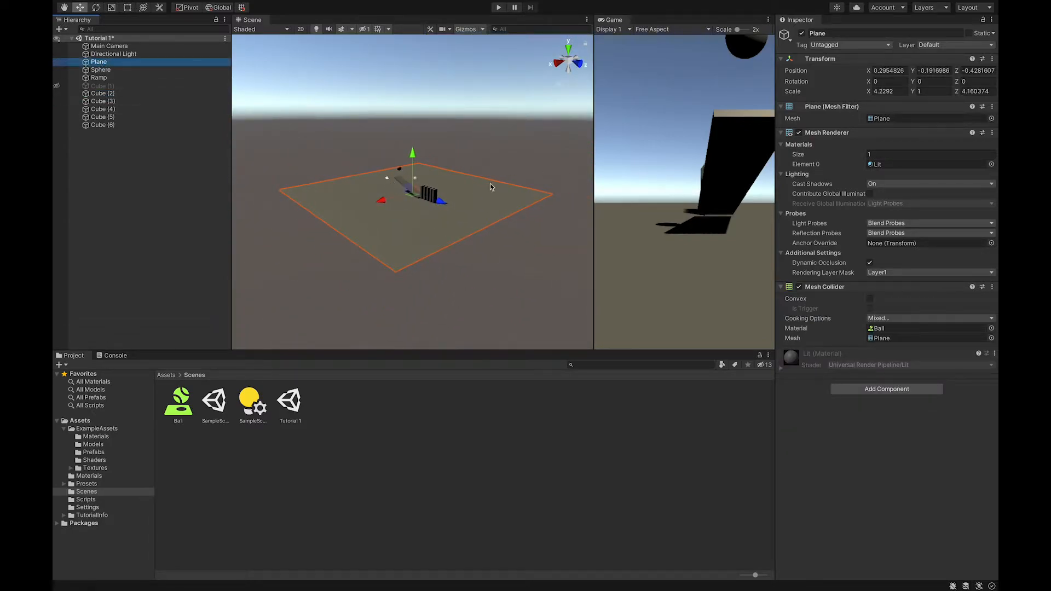
pyautogui.scroll(5, 402, 188)
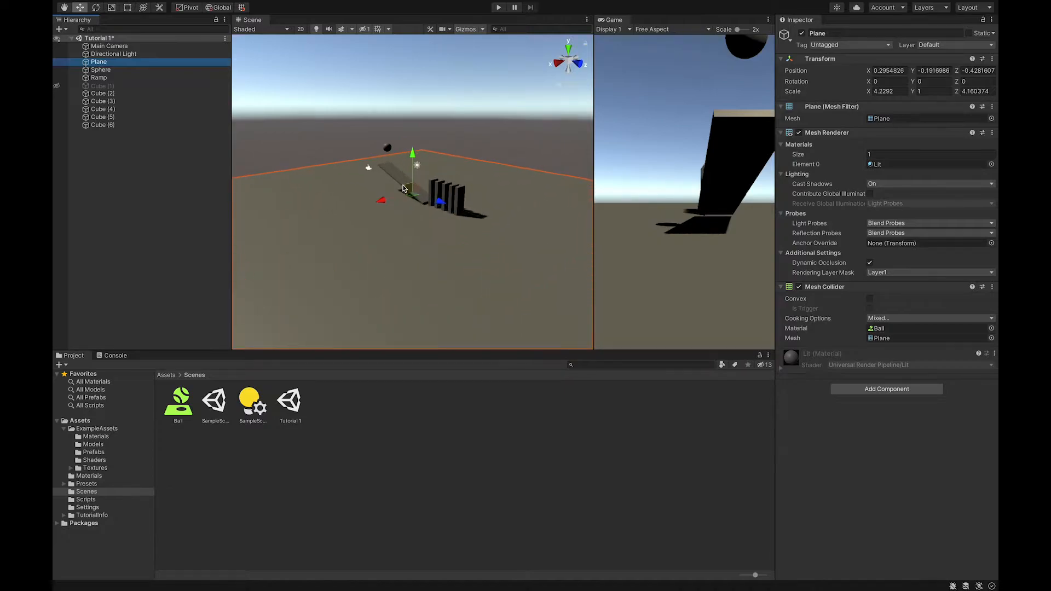
pyautogui.scroll(4, 402, 187)
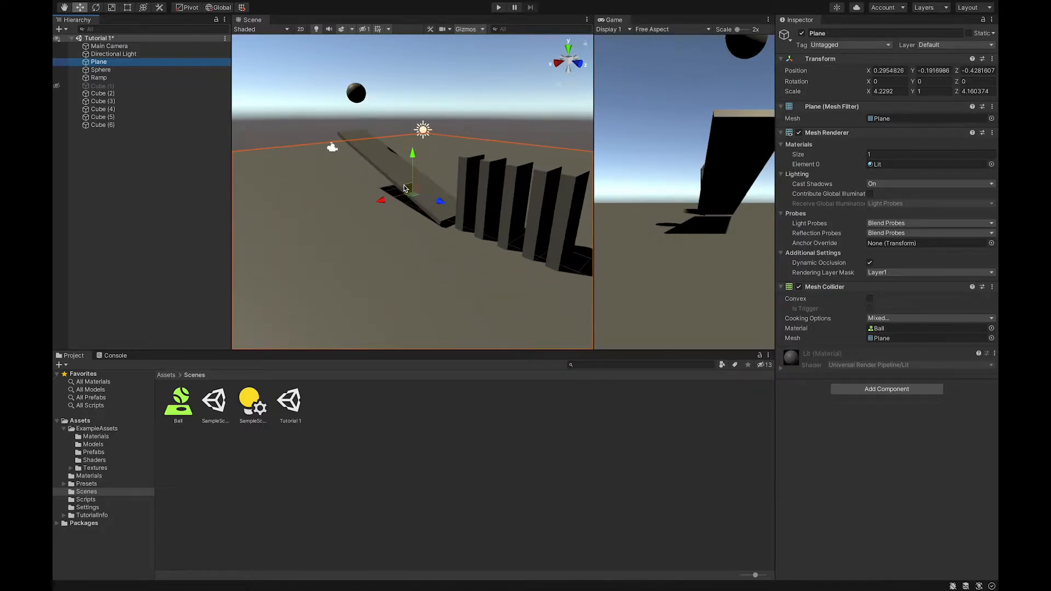
# Rename the first upright block, Cube (2), to Domino 1
pyautogui.click(99, 94)
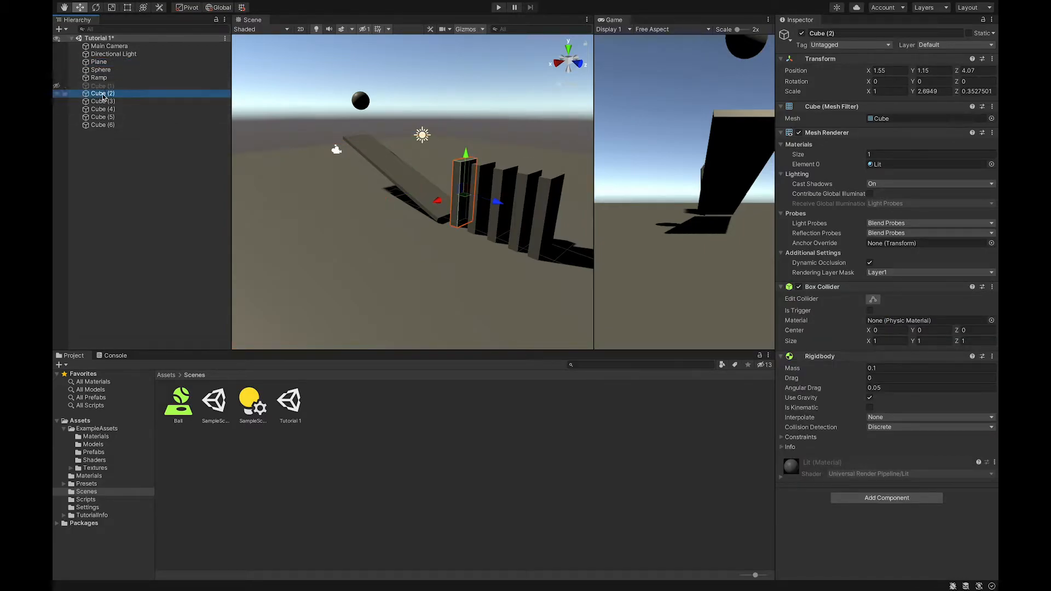
pyautogui.rightClick(102, 94)
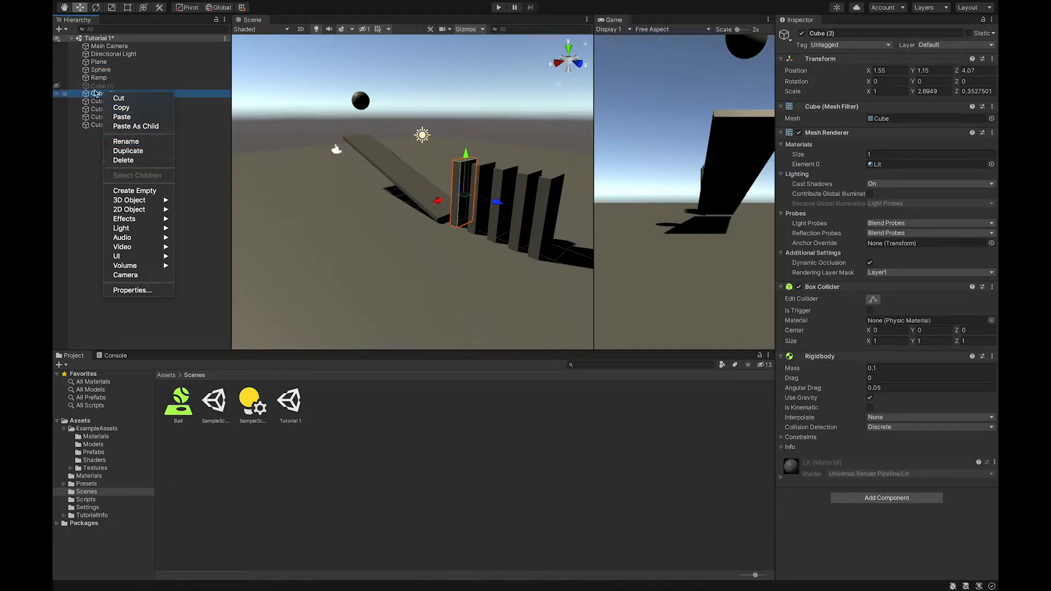
pyautogui.click(92, 89)
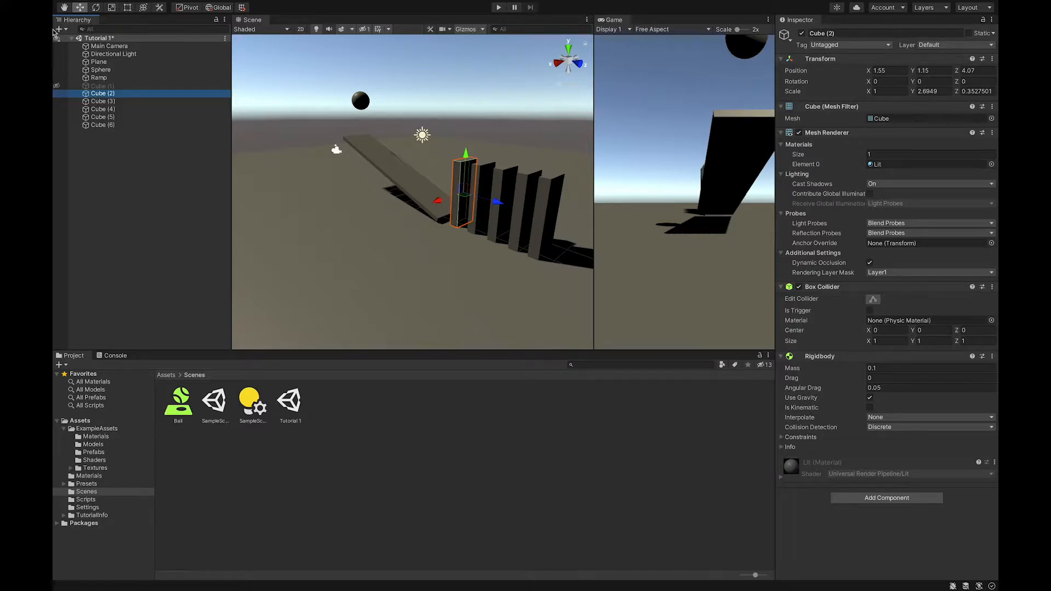
pyautogui.click(811, 32)
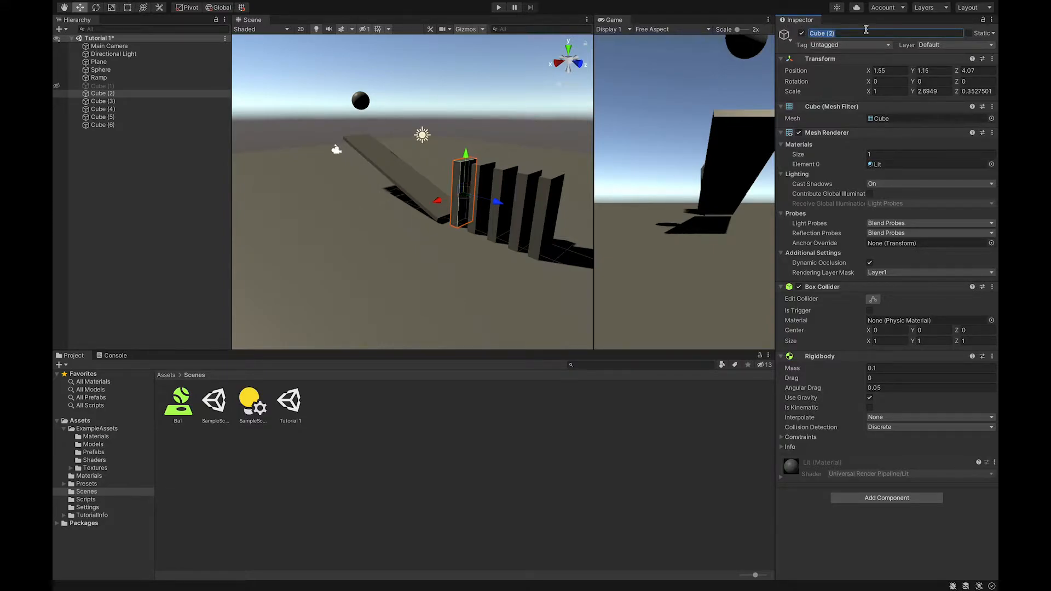
pyautogui.write('Domino 1')
pyautogui.click(833, 73)
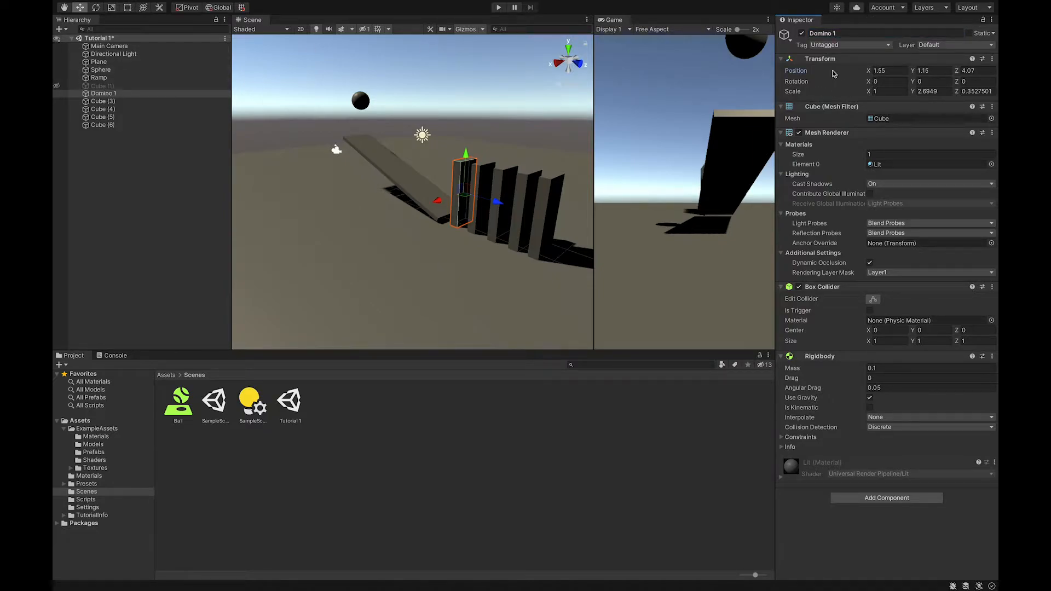
# Rename Cube (3) to Domino 2
pyautogui.click(106, 103)
pyautogui.rightClick(105, 104)
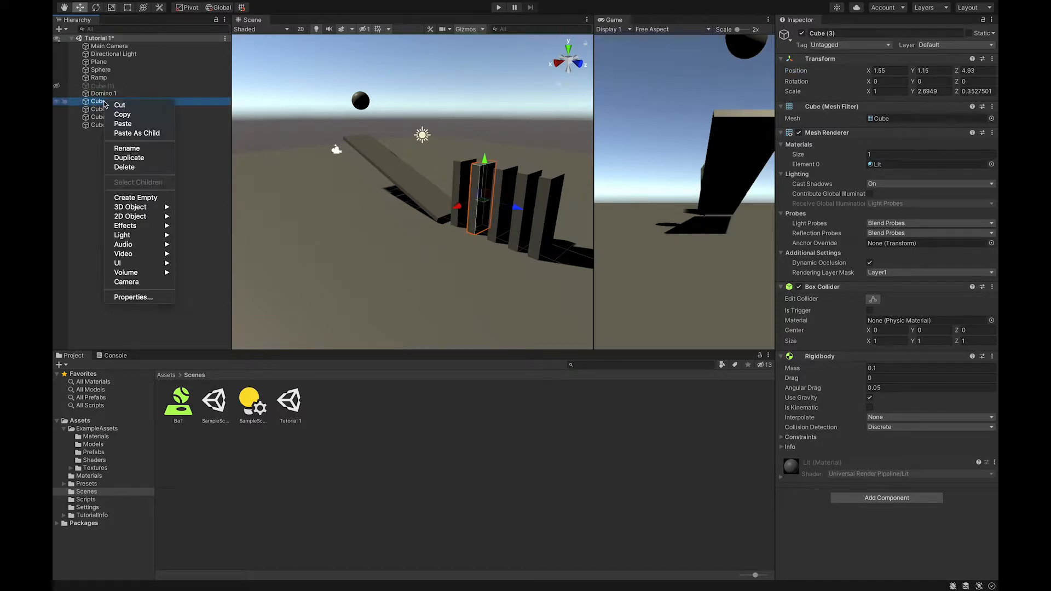
pyautogui.click(121, 149)
pyautogui.write('Domino 2')
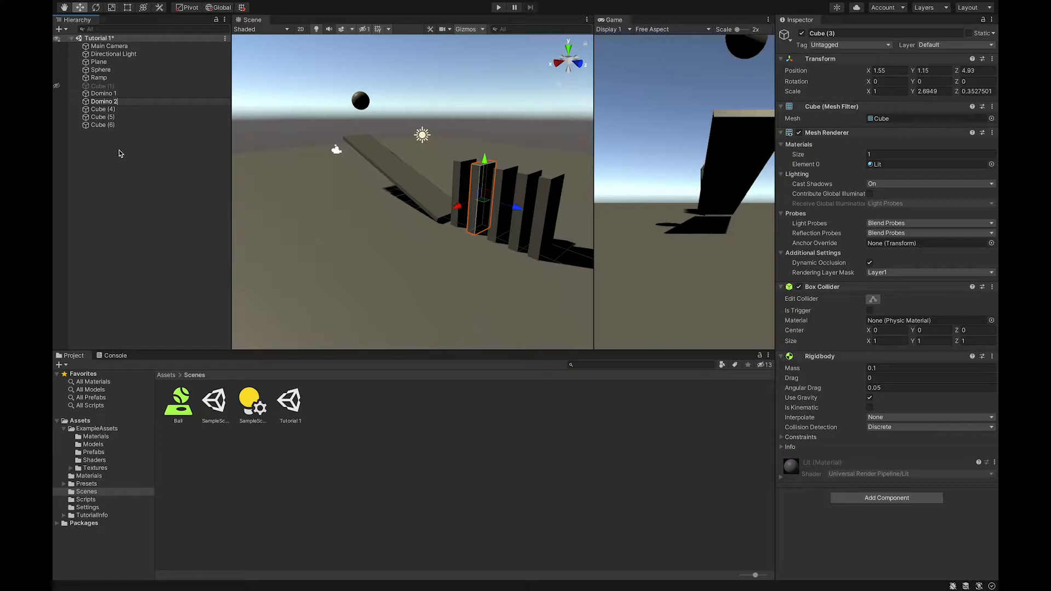
pyautogui.click(120, 153)
# Rename Cube (4) to Domino 3
pyautogui.click(94, 94)
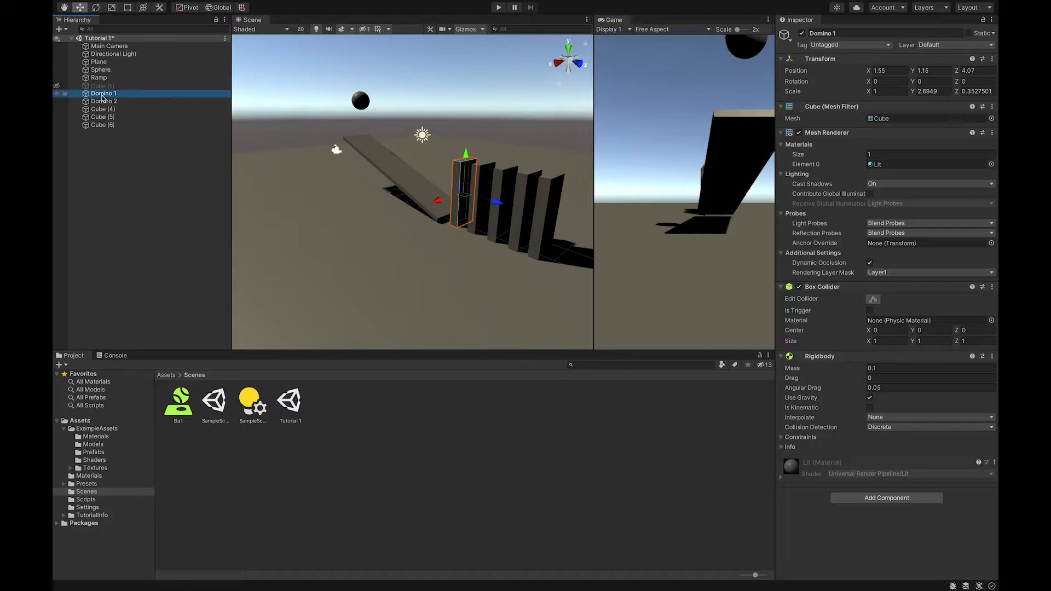
pyautogui.click(102, 110)
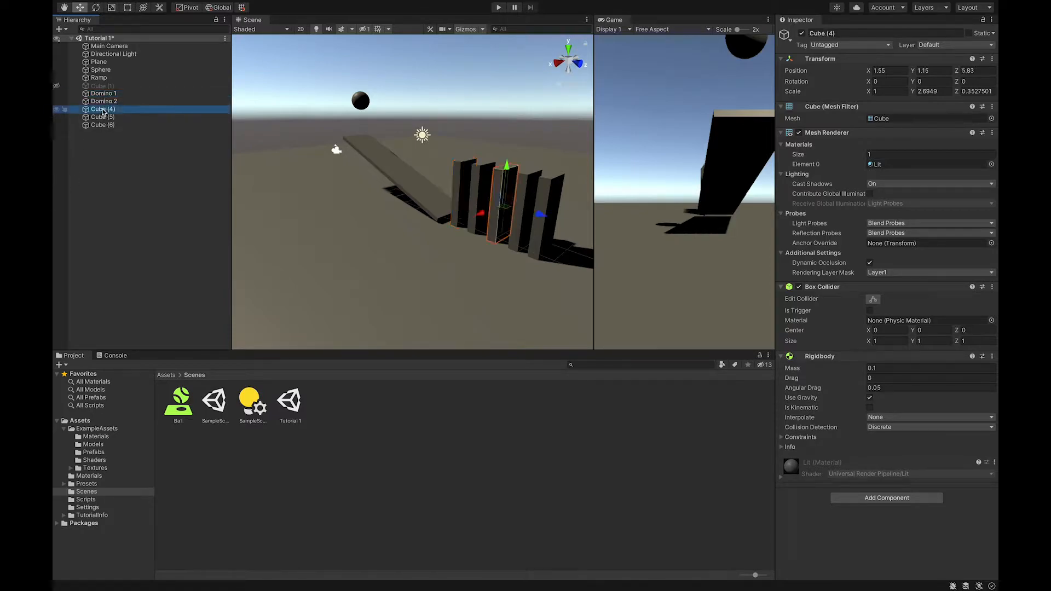
pyautogui.click(101, 110)
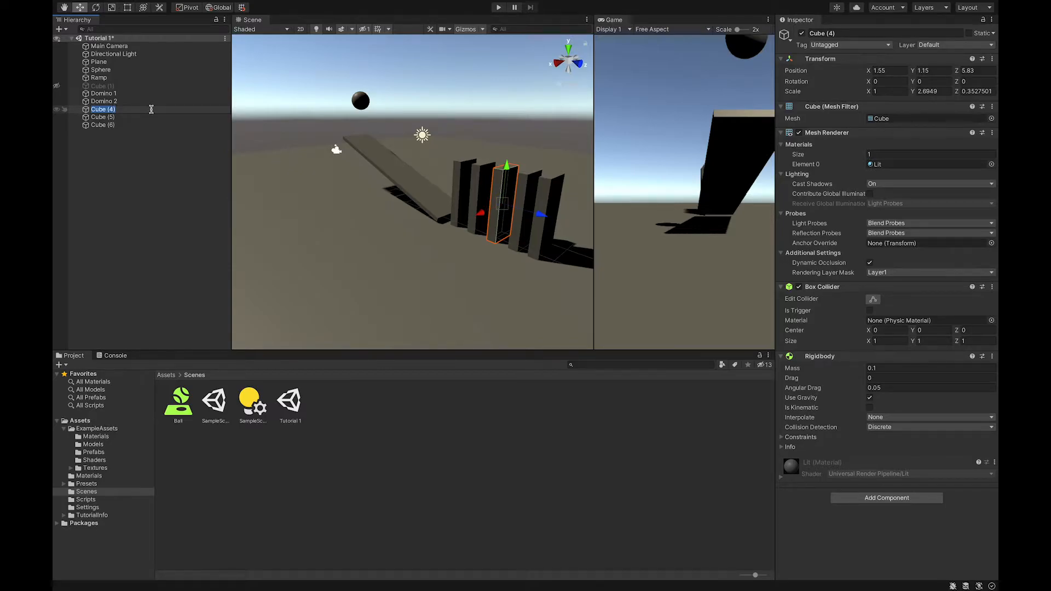
pyautogui.write('Do')
pyautogui.click(122, 125)
# Rename Cube (5) to Domino 4
pyautogui.click(105, 119)
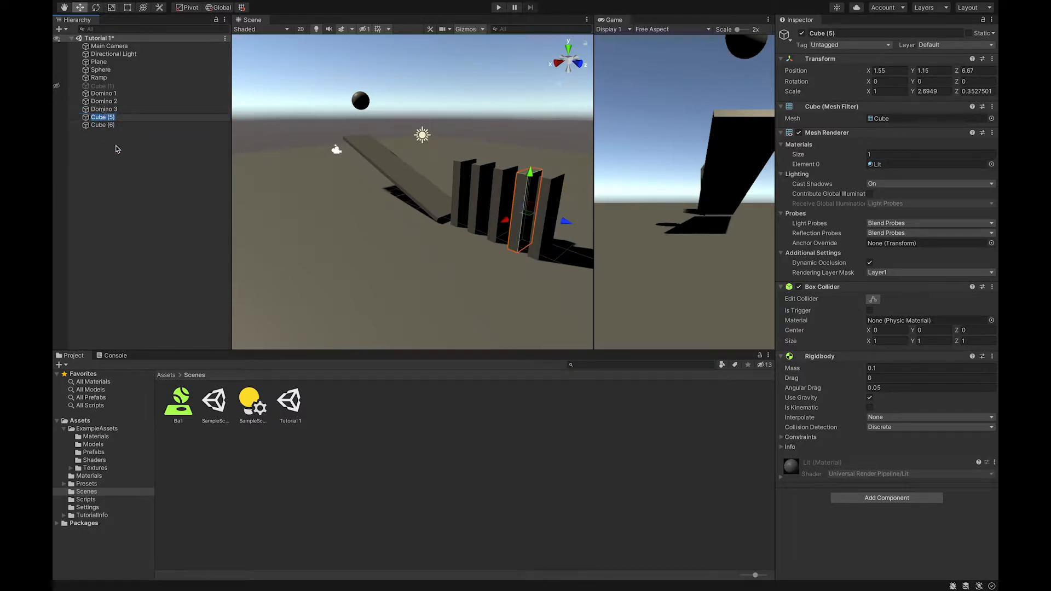
pyautogui.click(118, 149)
pyautogui.click(110, 118)
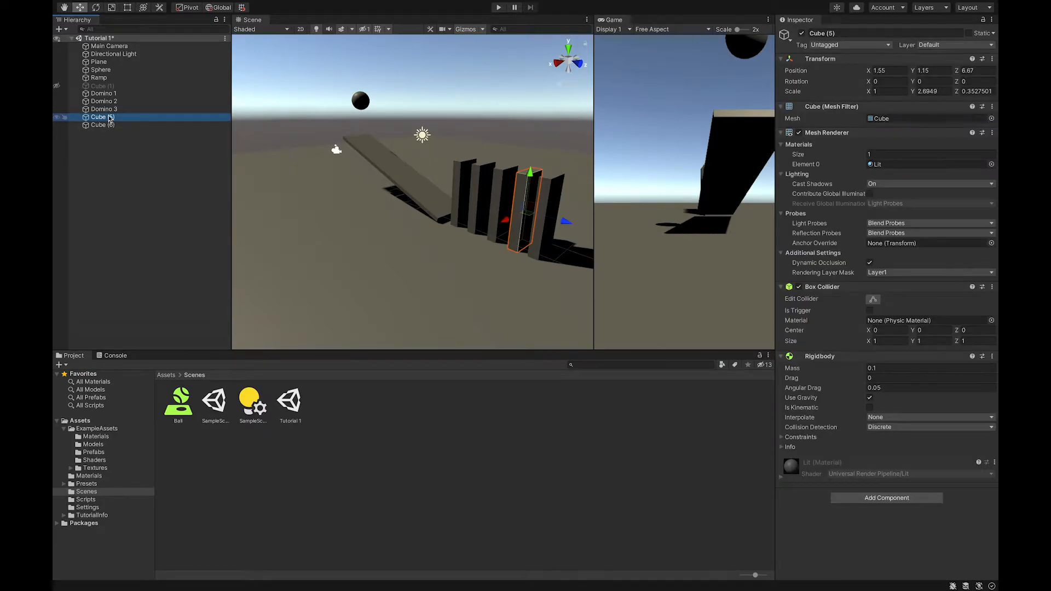
pyautogui.click(110, 118)
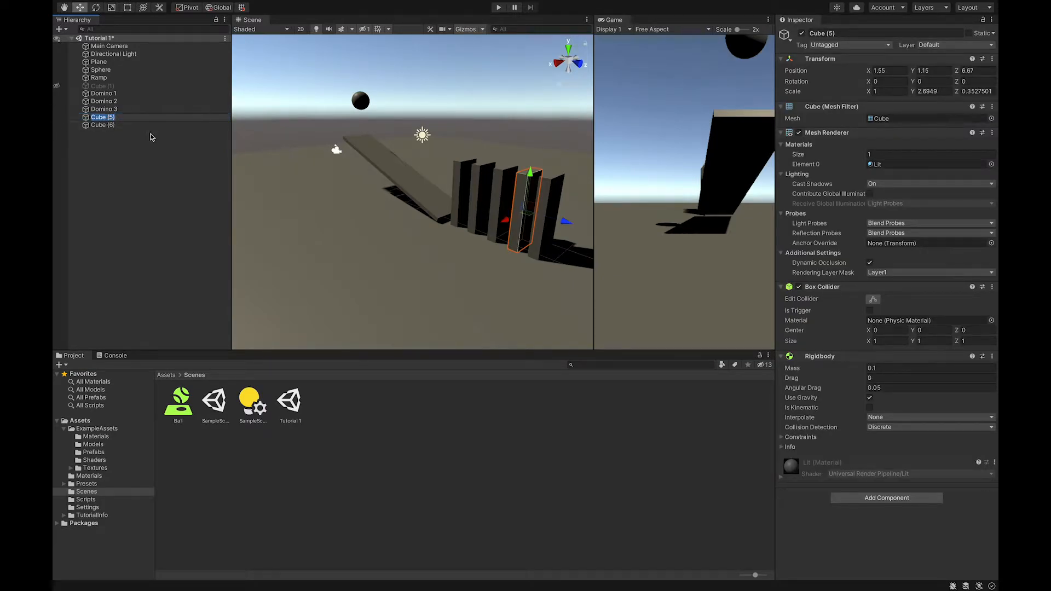
pyautogui.write('Domino 4')
pyautogui.press('Return')
# Rename Cube (6) to Domino 5
pyautogui.click(101, 126)
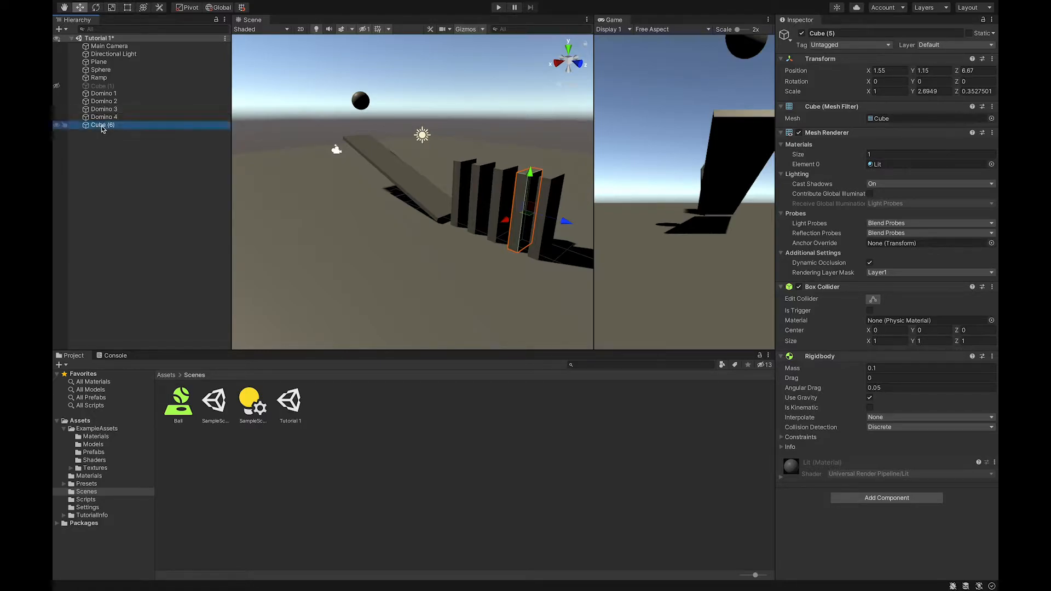
pyautogui.click(101, 126)
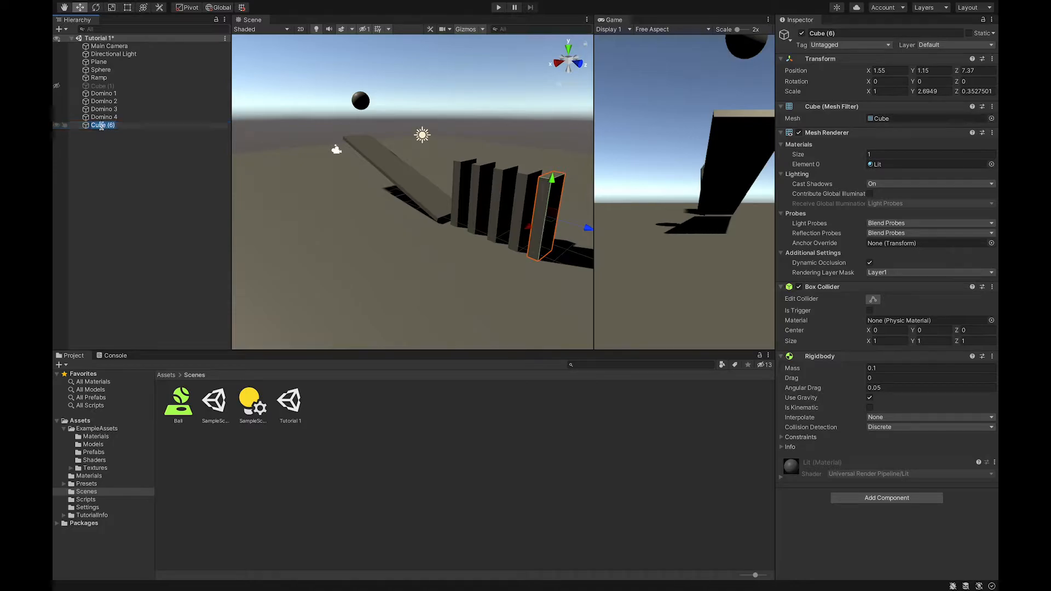
pyautogui.write('Domino 5')
pyautogui.click(102, 142)
# Create an empty GameObject in the Hierarchy and name it Dominos
pyautogui.click(104, 93)
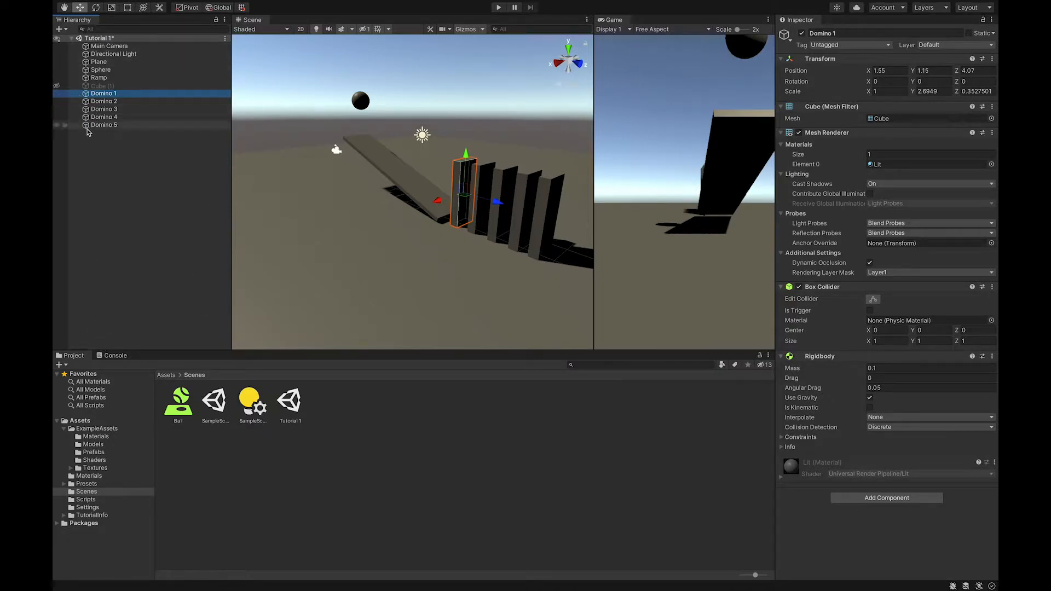
pyautogui.click(145, 134)
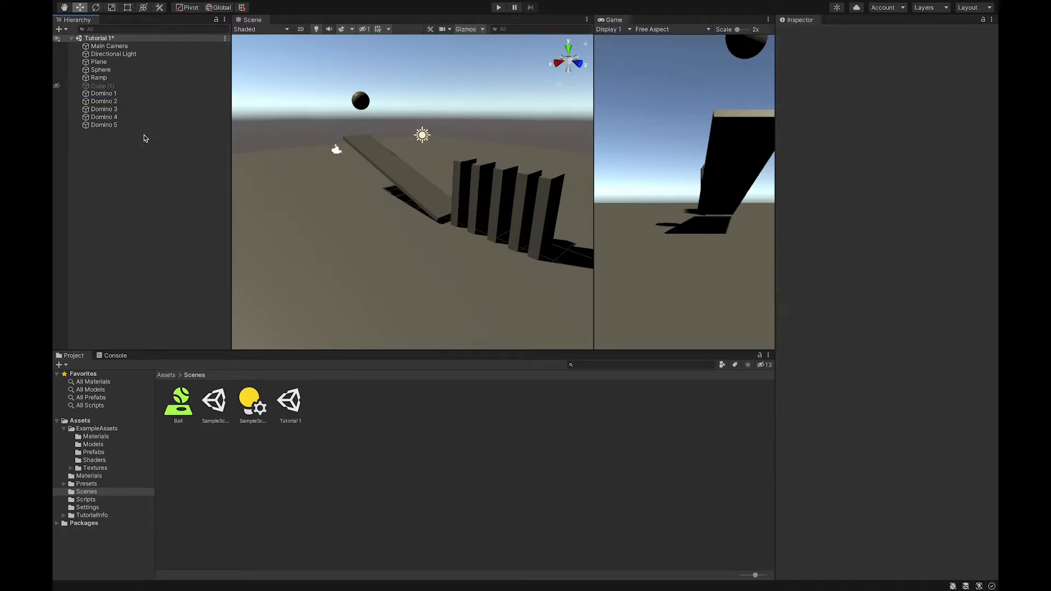
pyautogui.click(101, 94)
pyautogui.click(113, 157)
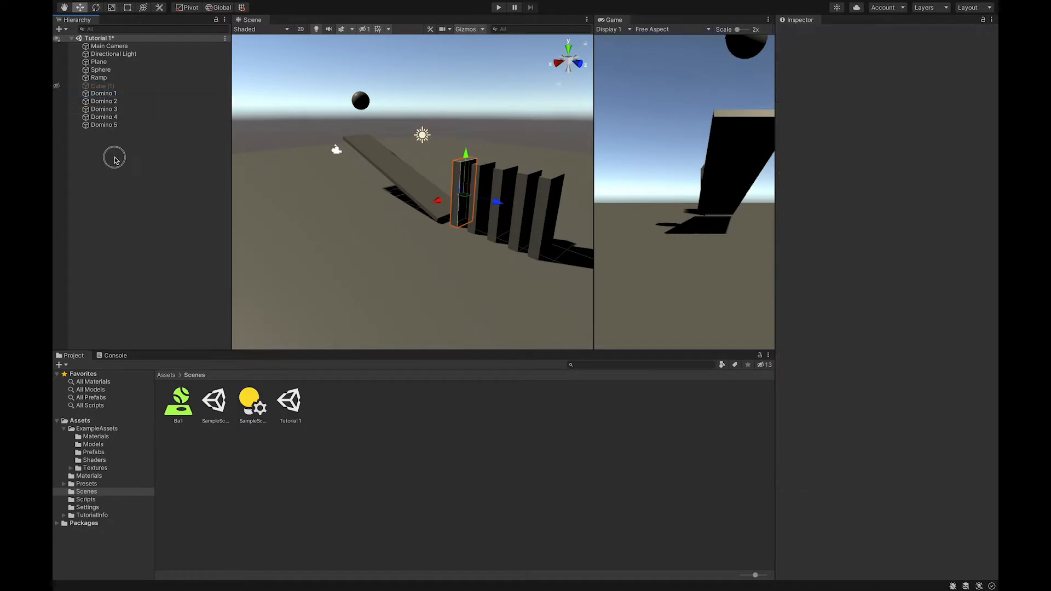
pyautogui.click(59, 30)
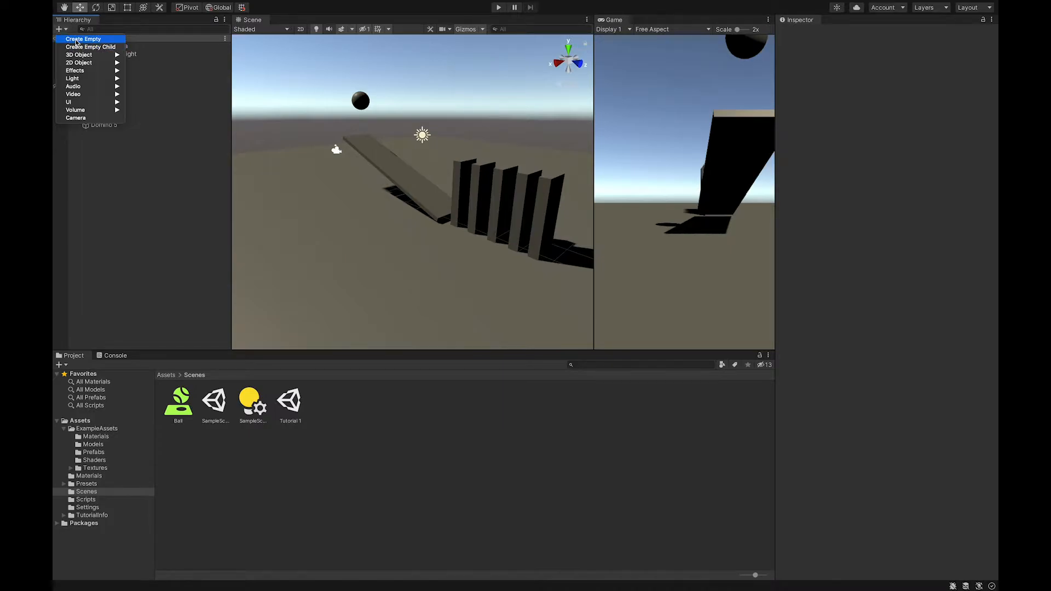
pyautogui.click(76, 40)
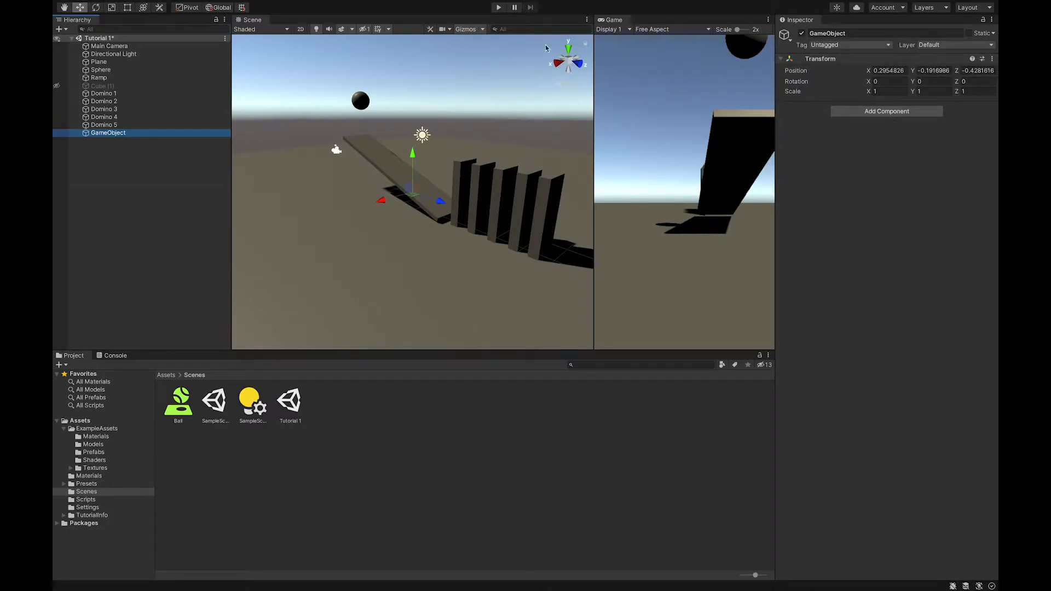
pyautogui.click(106, 134)
pyautogui.write('D')
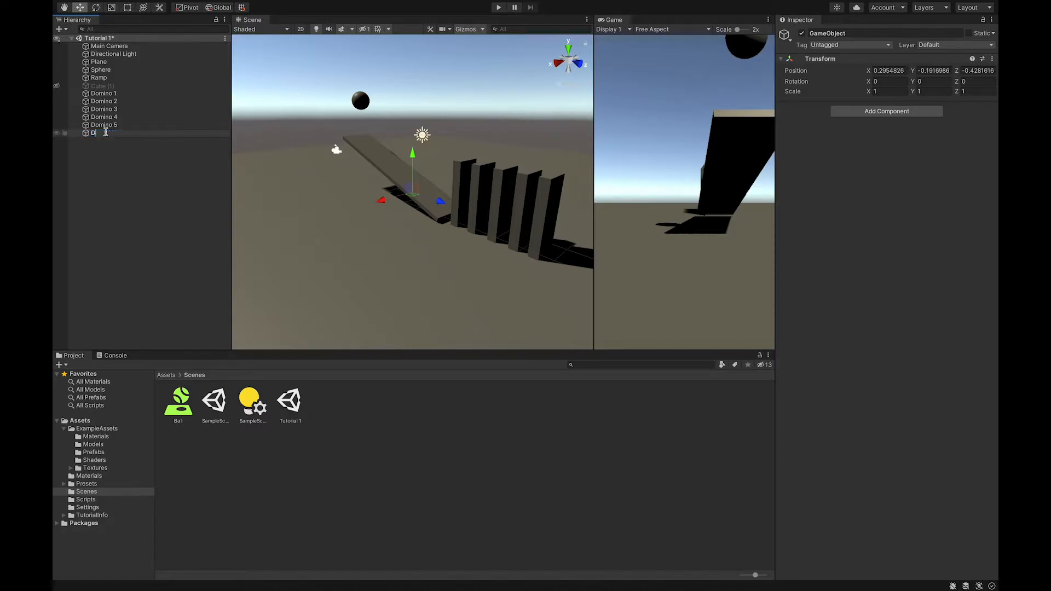
pyautogui.write('ominos')
pyautogui.press('Return')
# Select Domino 1 through Domino 5 and parent them under the Dominos object
pyautogui.click(96, 174)
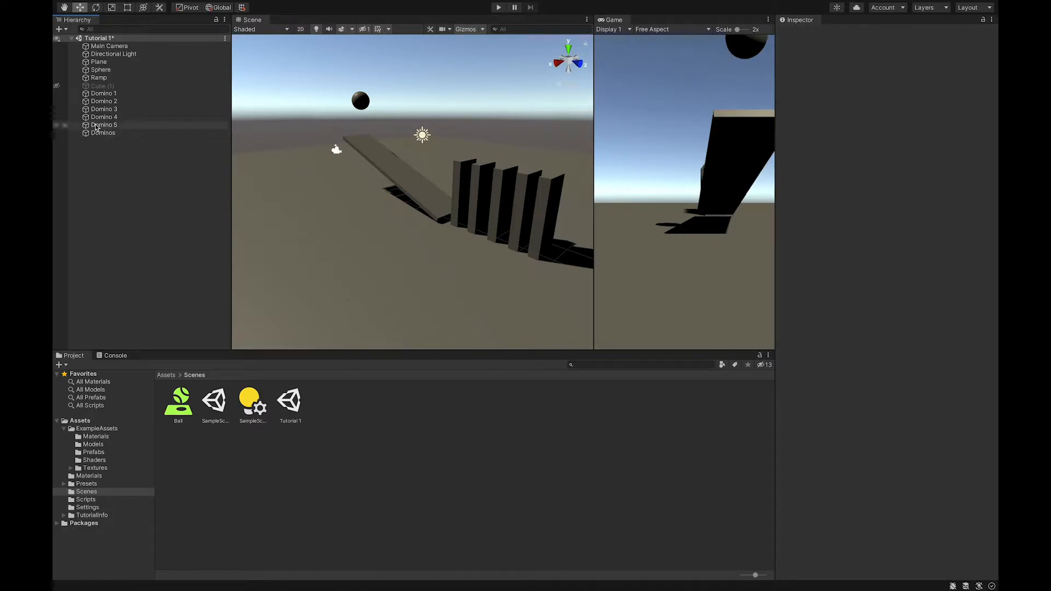
pyautogui.click(98, 94)
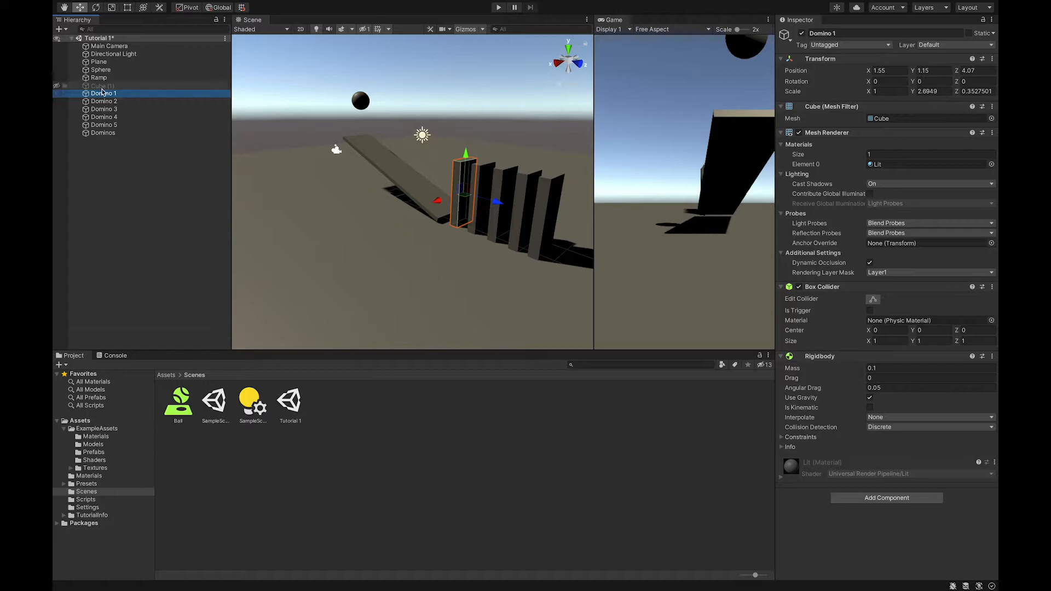
pyautogui.keyDown('shift'); pyautogui.click(104, 125); pyautogui.keyUp('shift')
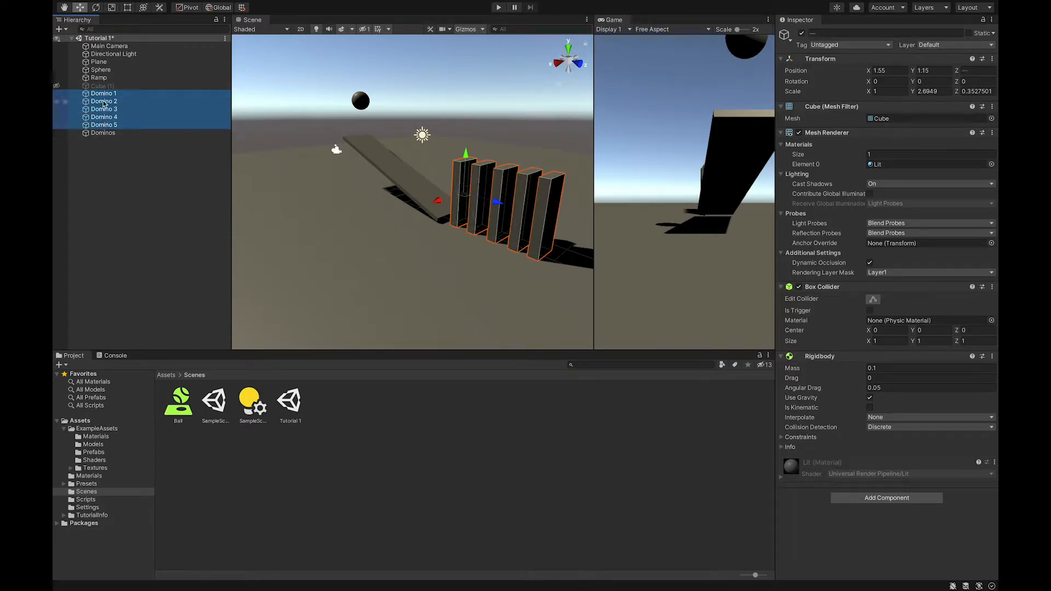
pyautogui.moveTo(104, 94); pyautogui.dragTo(110, 131)
pyautogui.moveTo(107, 135)
pyautogui.mouseDown()
pyautogui.moveTo(108, 145)
pyautogui.moveTo(114, 136)
pyautogui.mouseUp()
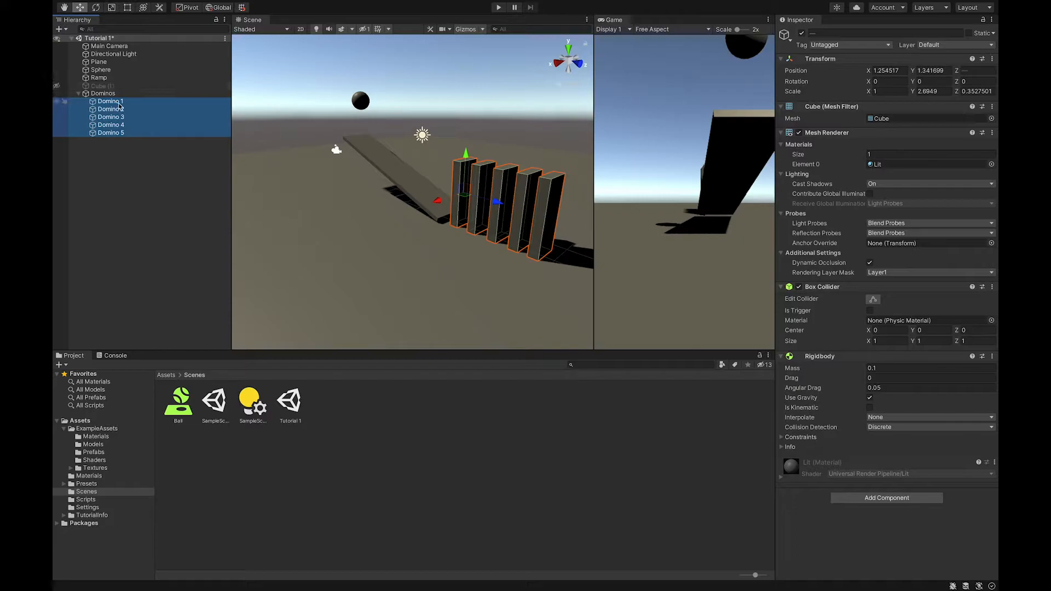
# Inspect the Dominos group and its child dominoes in the Hierarchy
pyautogui.click(78, 93)
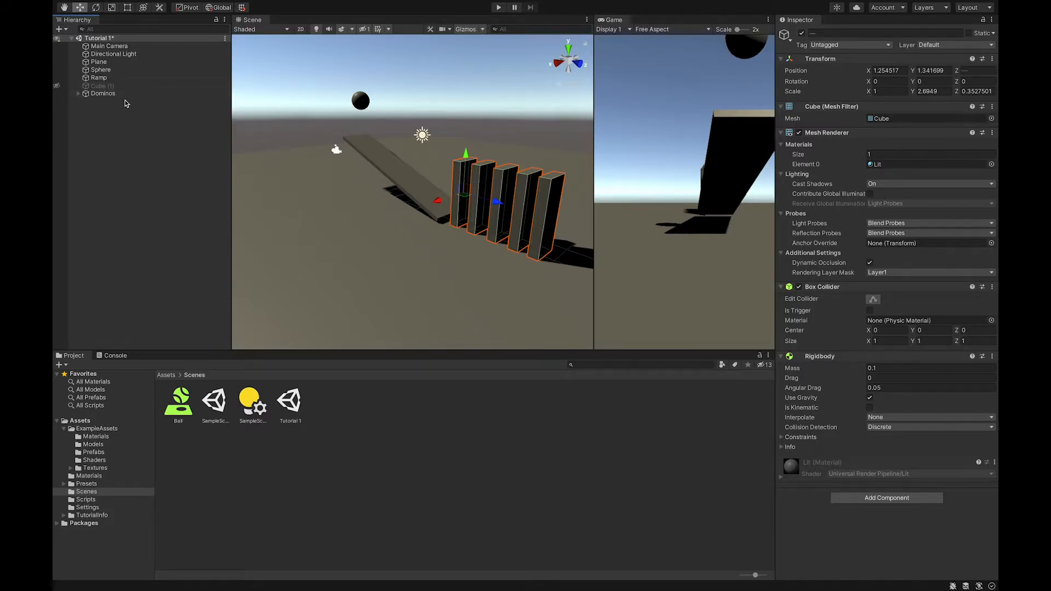
pyautogui.click(107, 95)
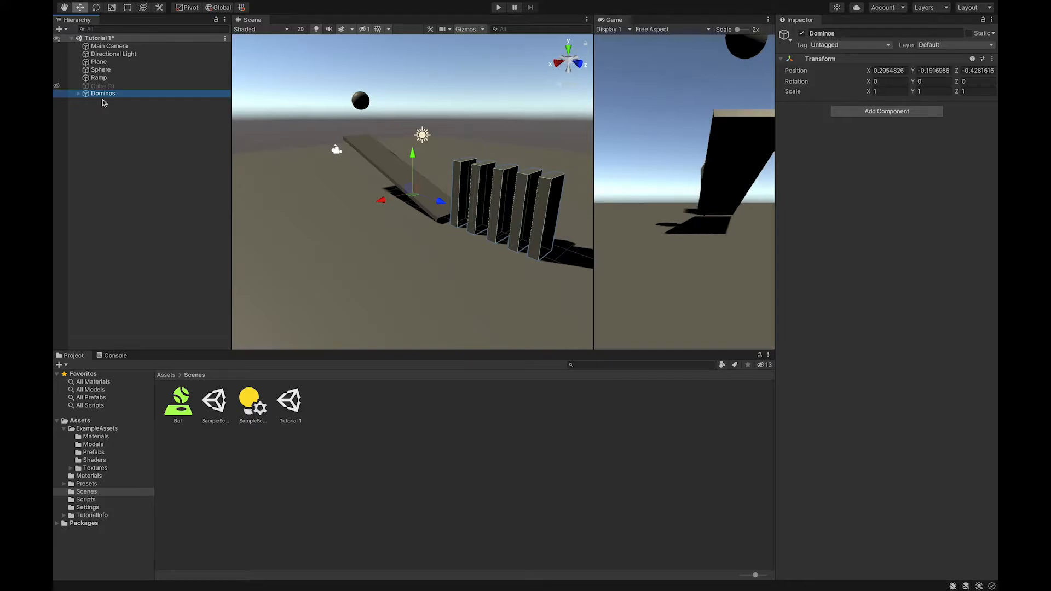
pyautogui.click(103, 94)
pyautogui.press('Return')
pyautogui.click(79, 94)
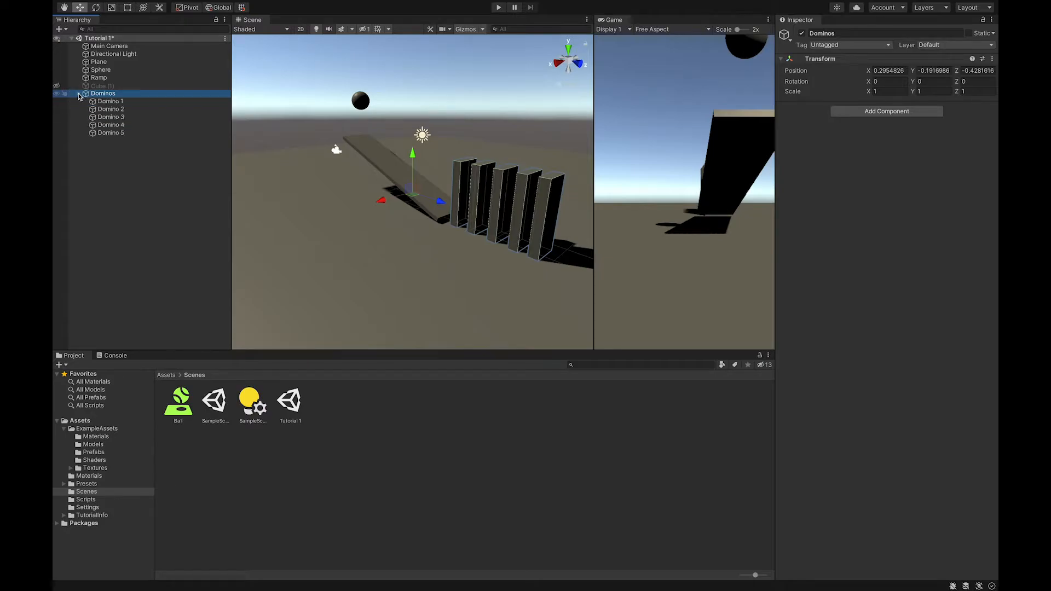
pyautogui.click(110, 102)
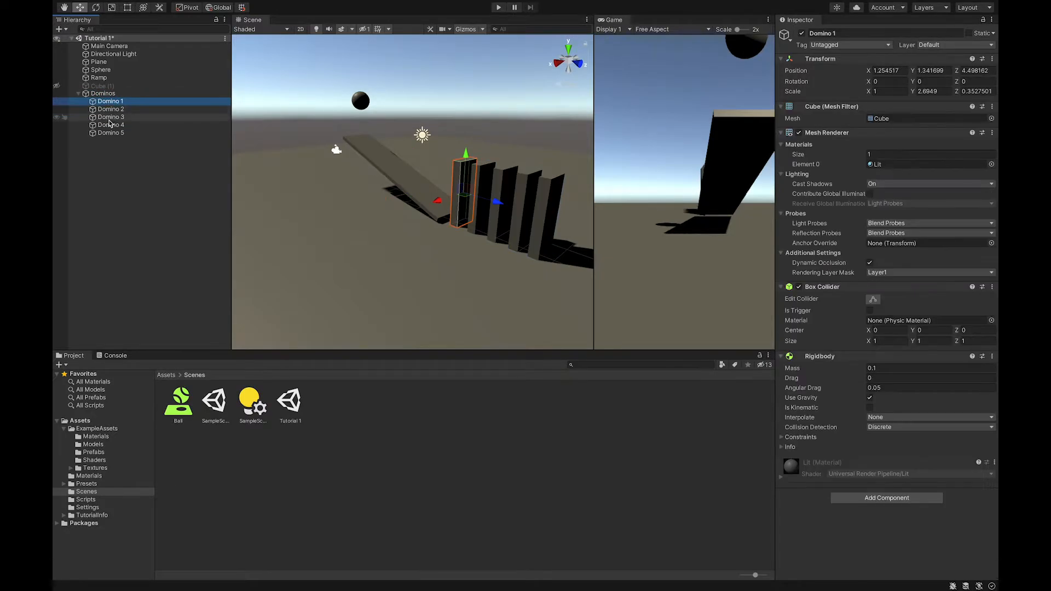
pyautogui.click(110, 133)
pyautogui.click(104, 94)
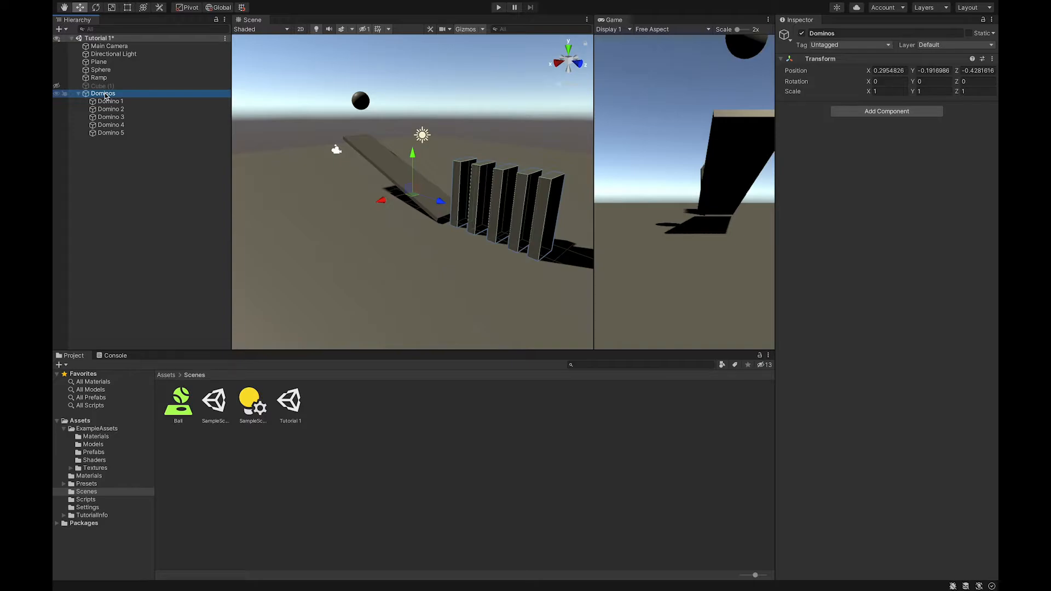
pyautogui.click(101, 152)
pyautogui.click(105, 94)
# Play the scene to test the ball knocking over the grouped dominoes, then stop and collapse the group
pyautogui.click(498, 8)
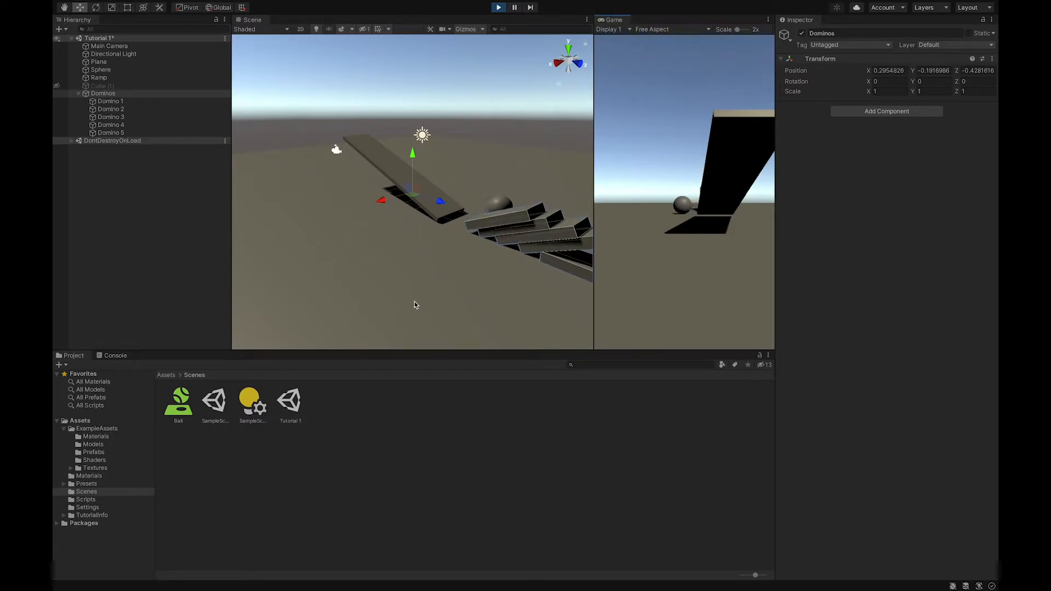
pyautogui.click(498, 8)
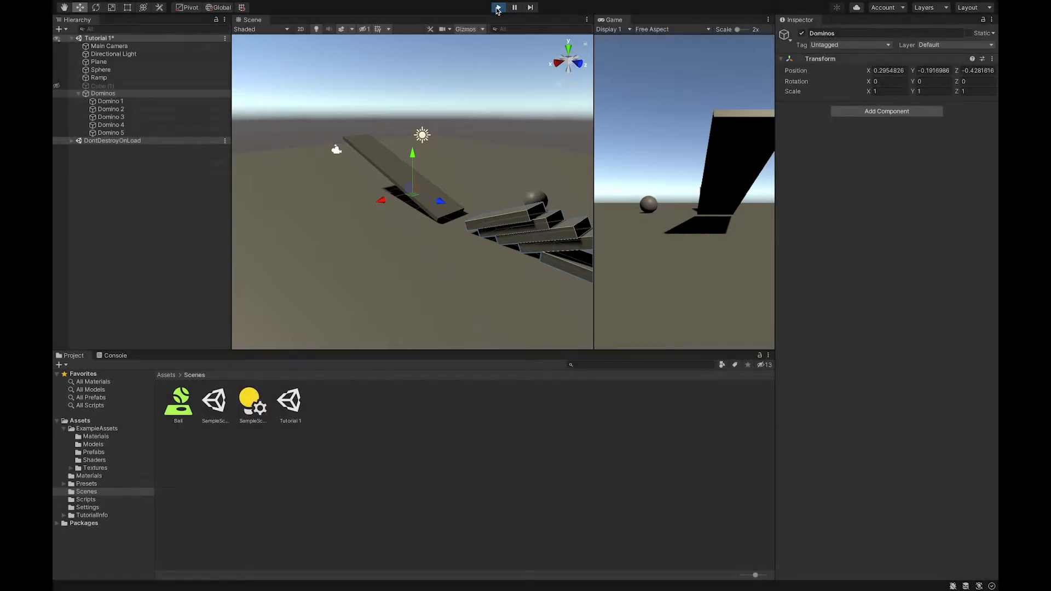
pyautogui.click(122, 171)
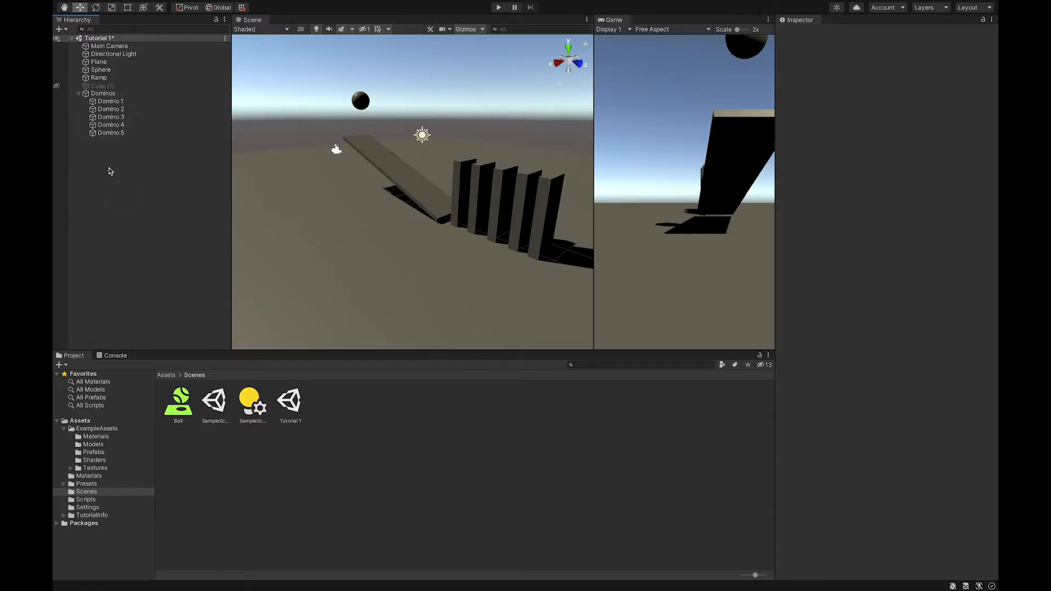
pyautogui.click(80, 95)
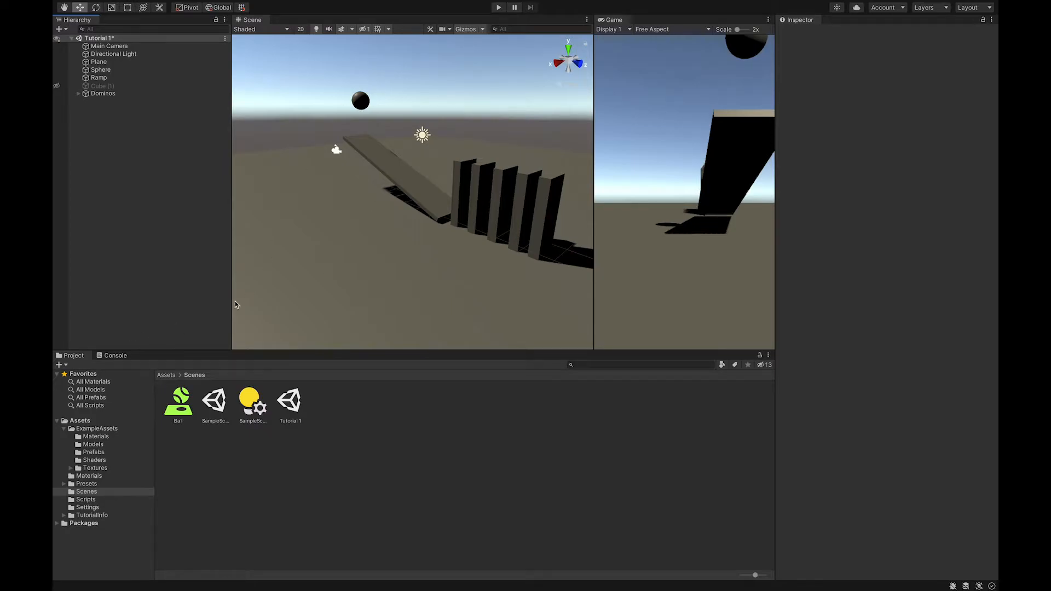
# Browse the project's Materials and ExampleAssets folders to reach the example materials
pyautogui.click(164, 375)
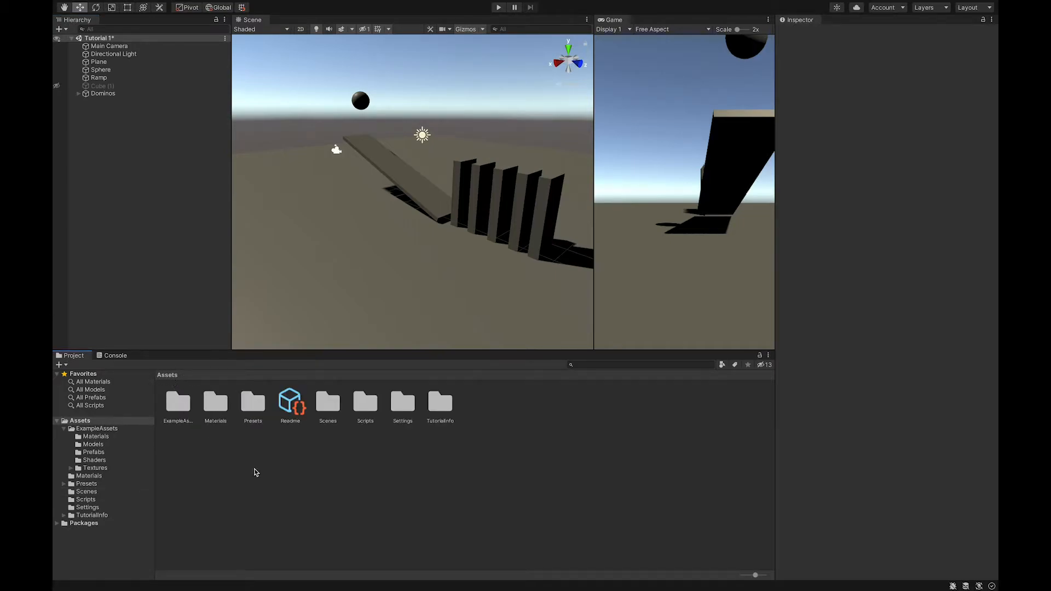
pyautogui.doubleClick(215, 403)
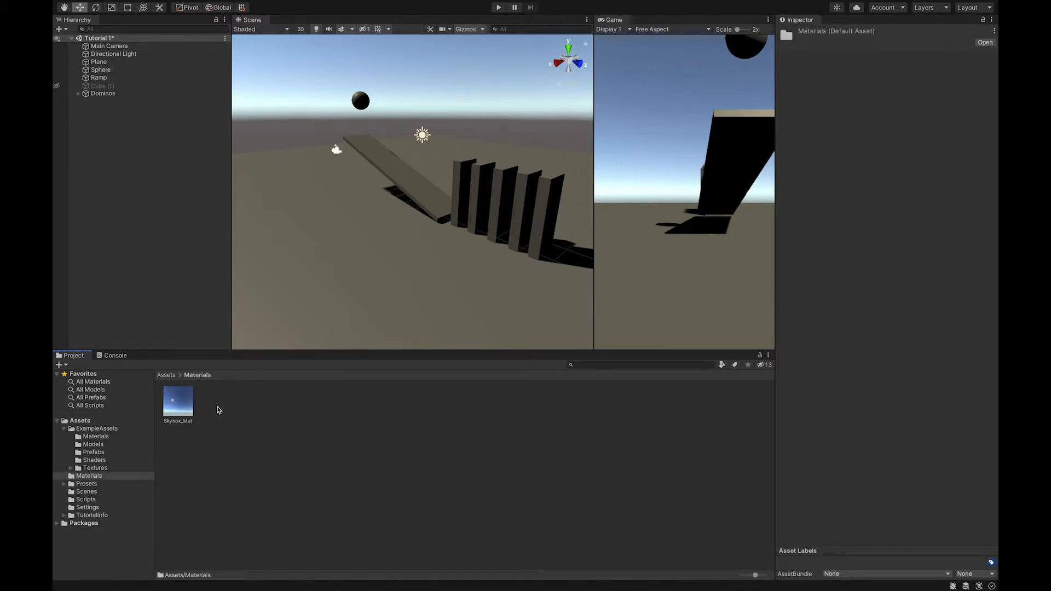
pyautogui.click(159, 375)
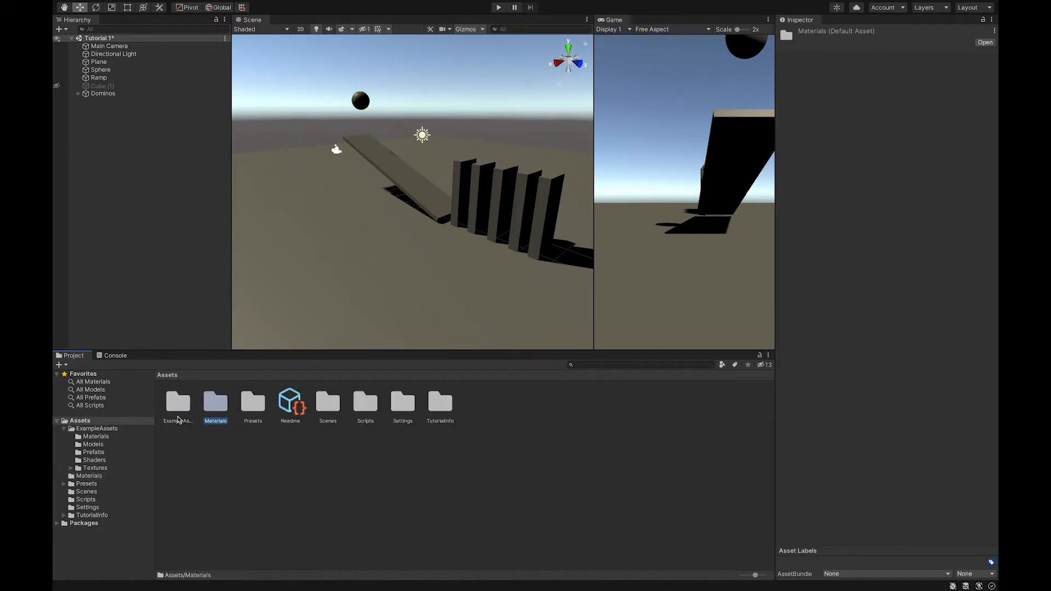
pyautogui.doubleClick(181, 409)
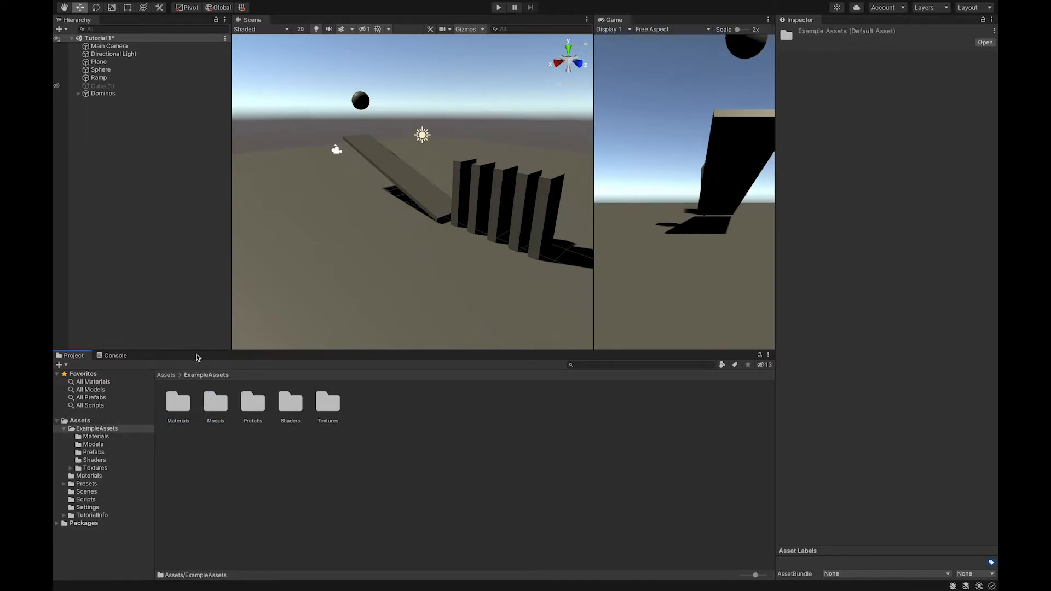
pyautogui.click(170, 375)
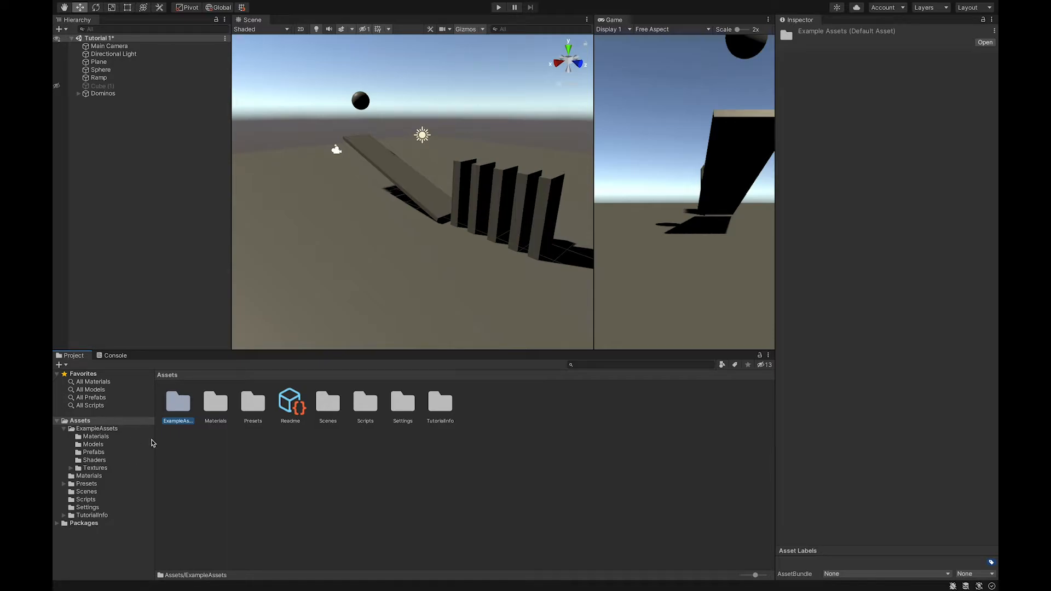
pyautogui.doubleClick(178, 408)
pyautogui.click(178, 407)
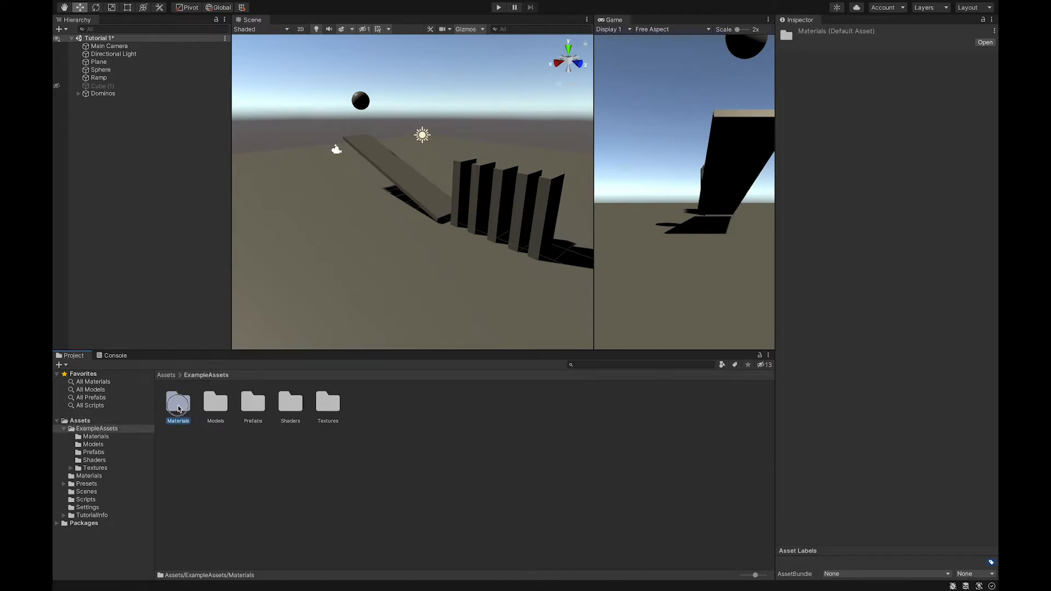
pyautogui.doubleClick(179, 408)
# Preview several example materials such as Hard Hat, Jigsaw and Metal Blue
pyautogui.click(293, 401)
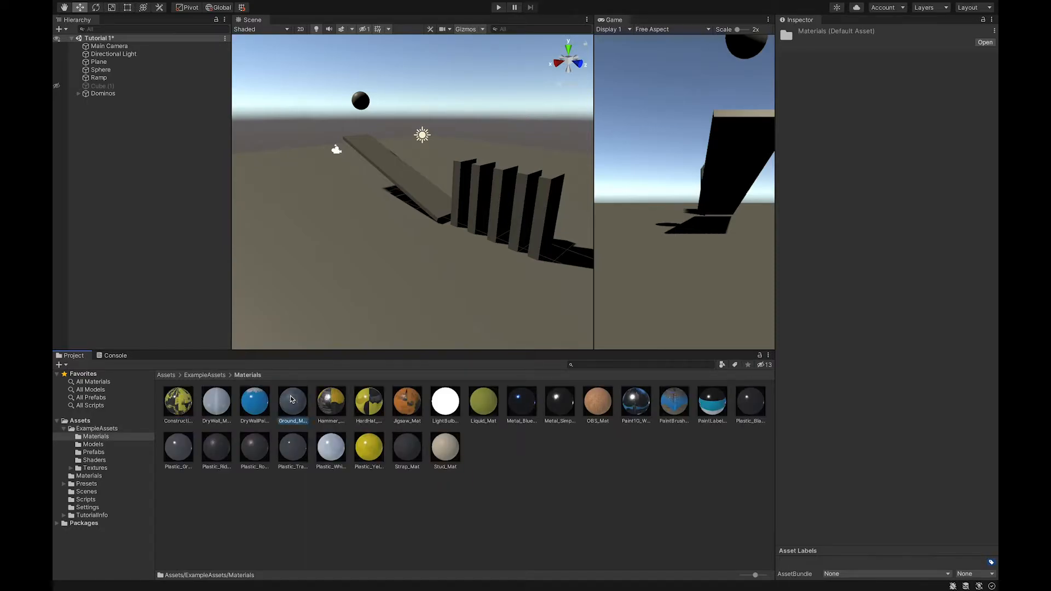
pyautogui.click(379, 399)
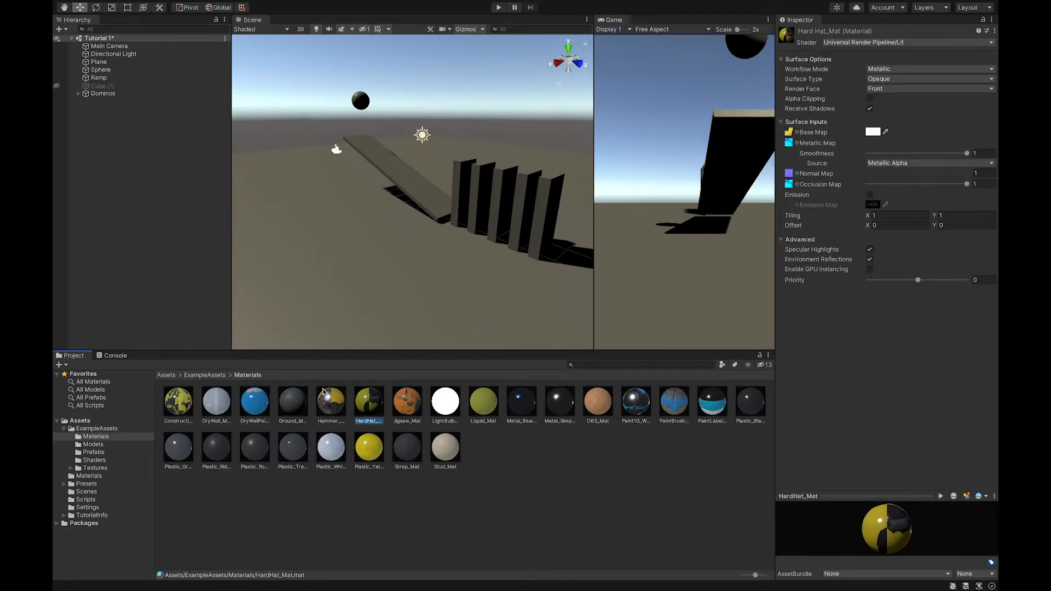
pyautogui.click(407, 404)
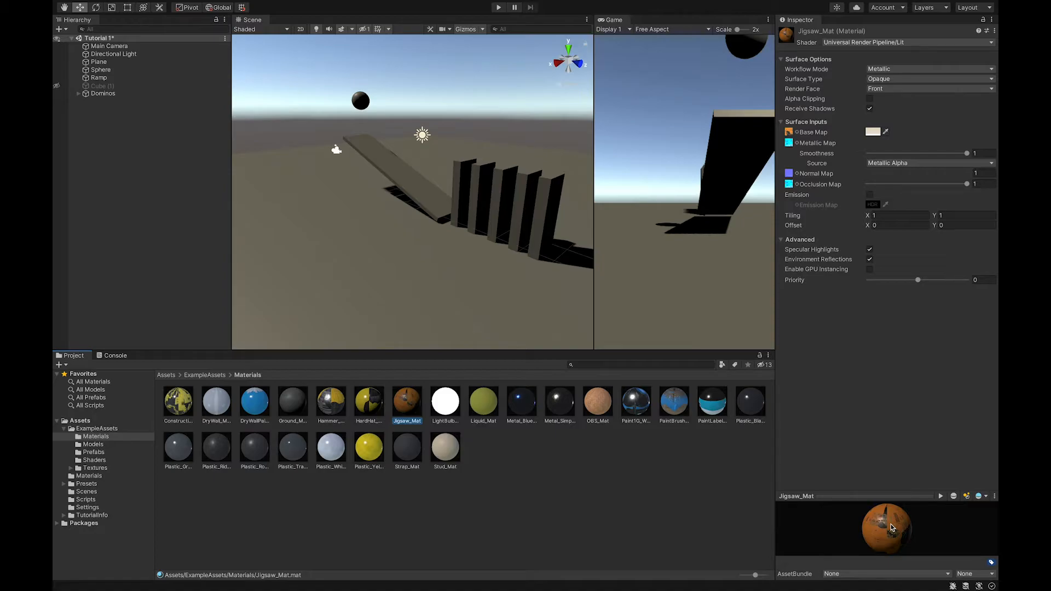
pyautogui.moveTo(891, 524); pyautogui.dragTo(920, 525)
pyautogui.click(526, 409)
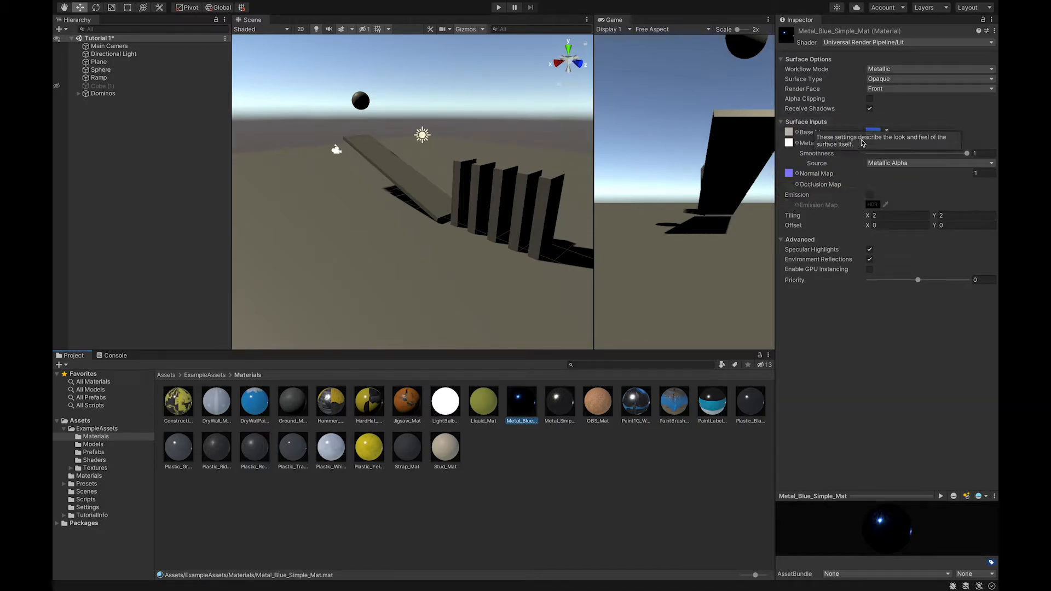
pyautogui.click(420, 516)
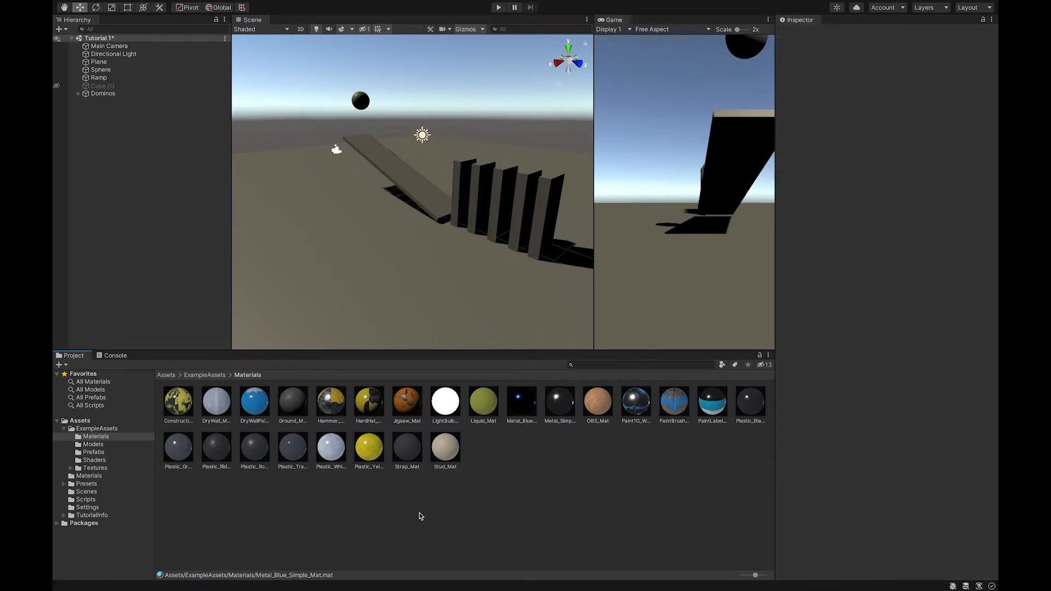
# Create a new material in the Assets Materials folder
pyautogui.click(167, 375)
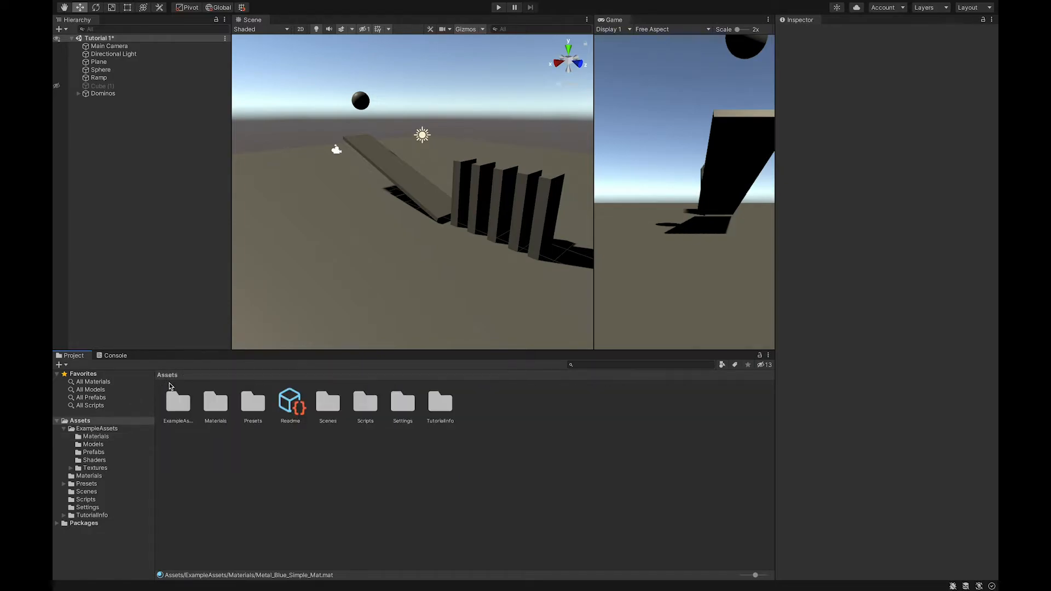
pyautogui.doubleClick(215, 402)
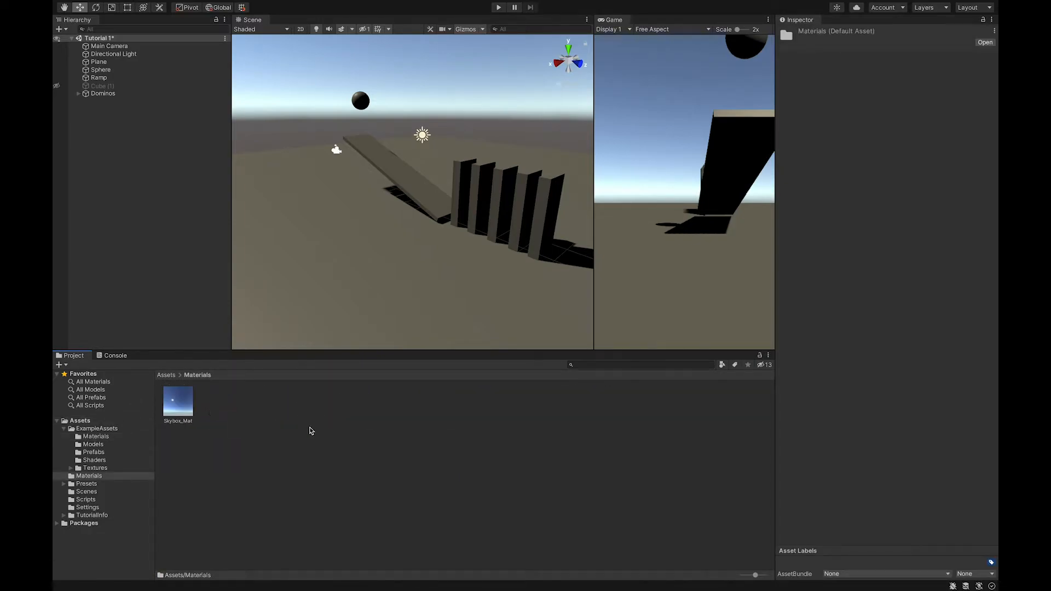
pyautogui.rightClick(259, 407)
pyautogui.moveTo(283, 337)
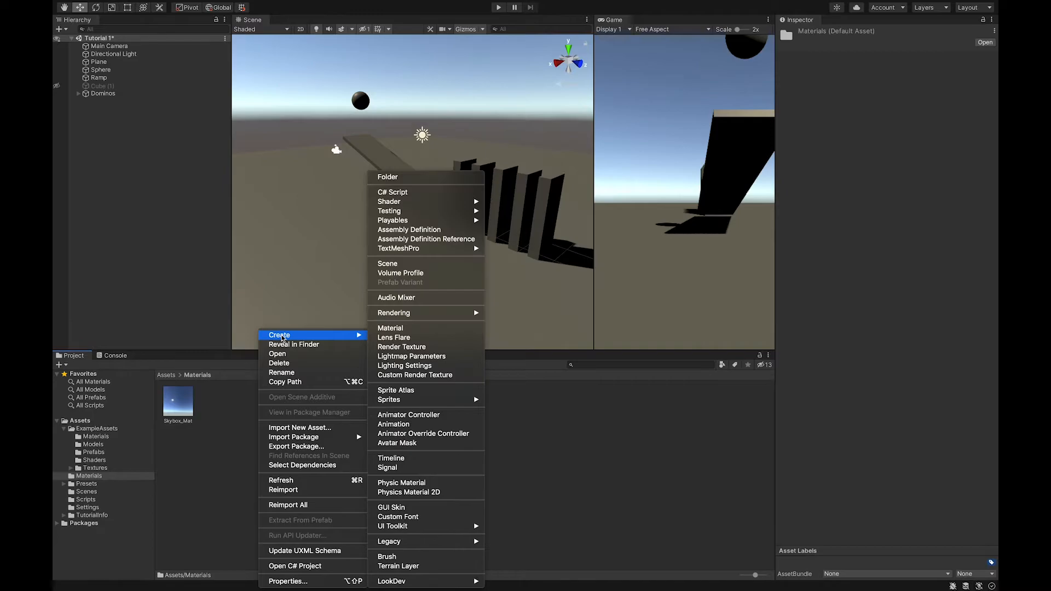
pyautogui.click(224, 421)
pyautogui.click(62, 368)
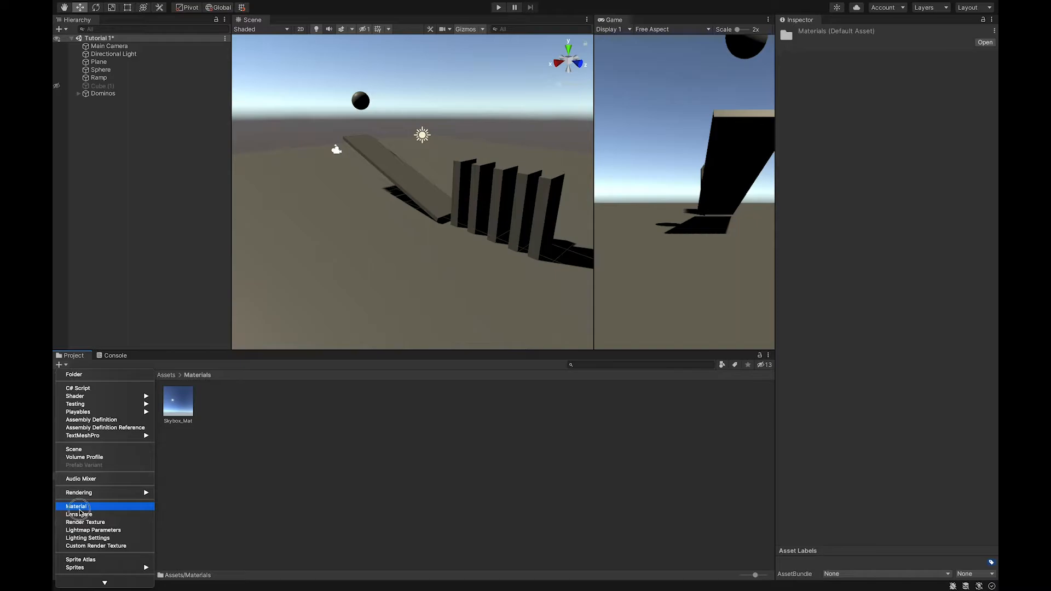
pyautogui.click(80, 508)
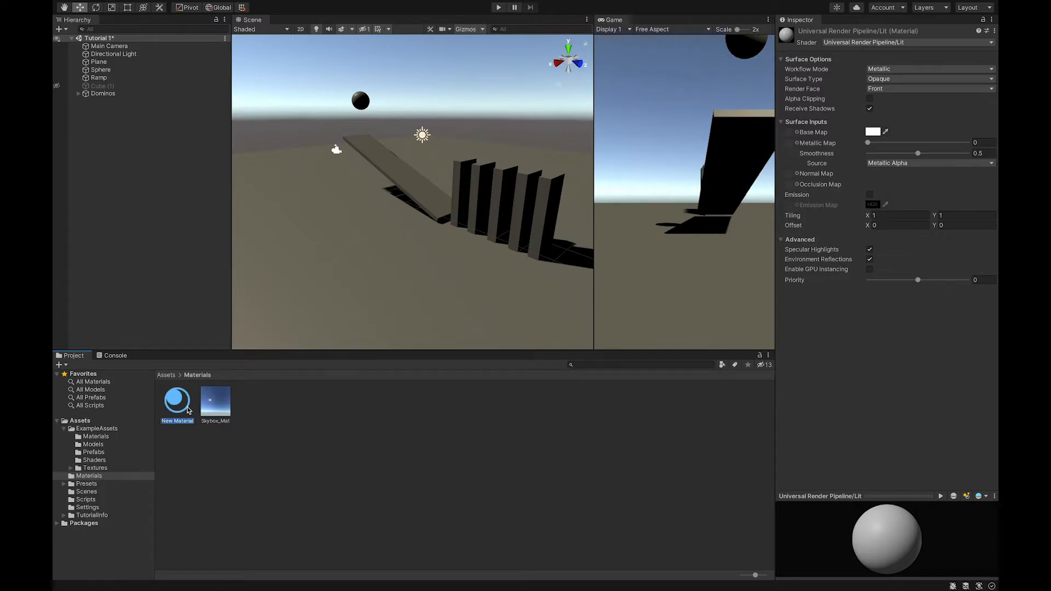
# Name the new material BallMat
pyautogui.write('BallMat')
pyautogui.press('Return')
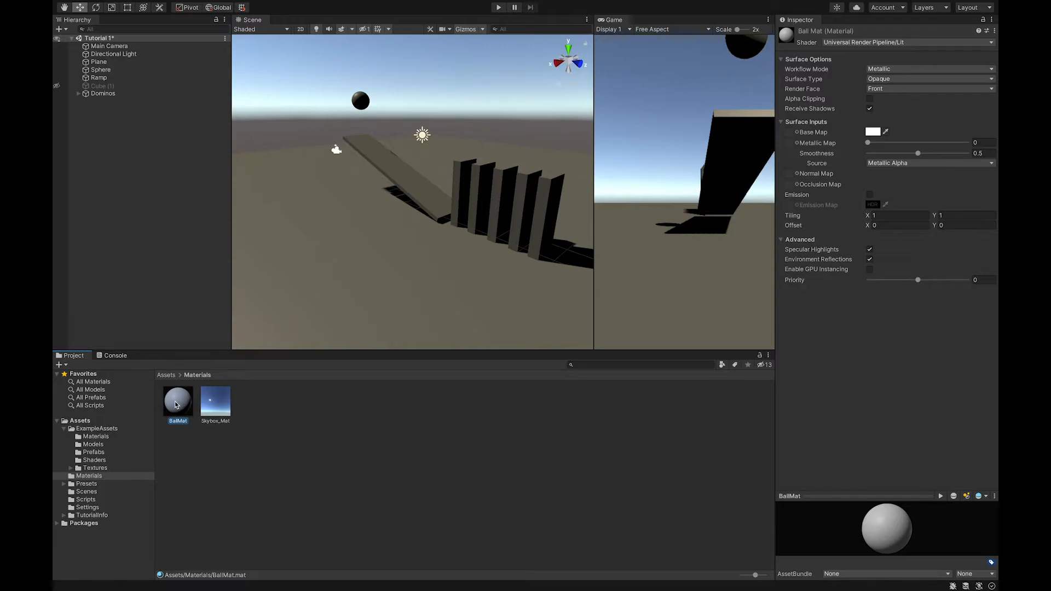
# Apply the BallMat material to the sphere and reselect the BallMat material asset
pyautogui.moveTo(177, 404); pyautogui.dragTo(363, 104)
pyautogui.click(99, 70)
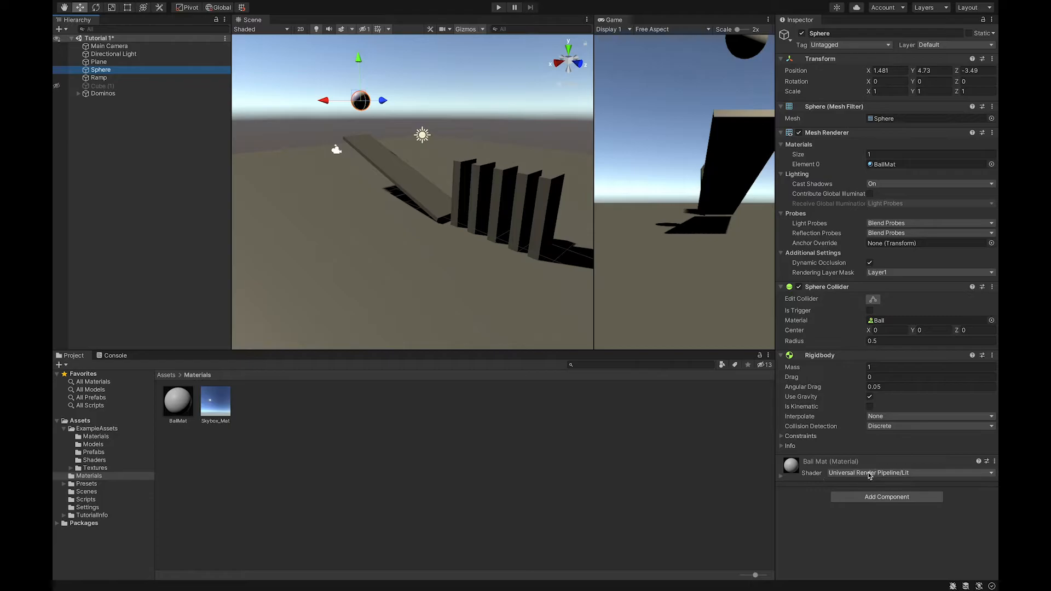
pyautogui.click(782, 476)
pyautogui.scroll(-5, 846, 494)
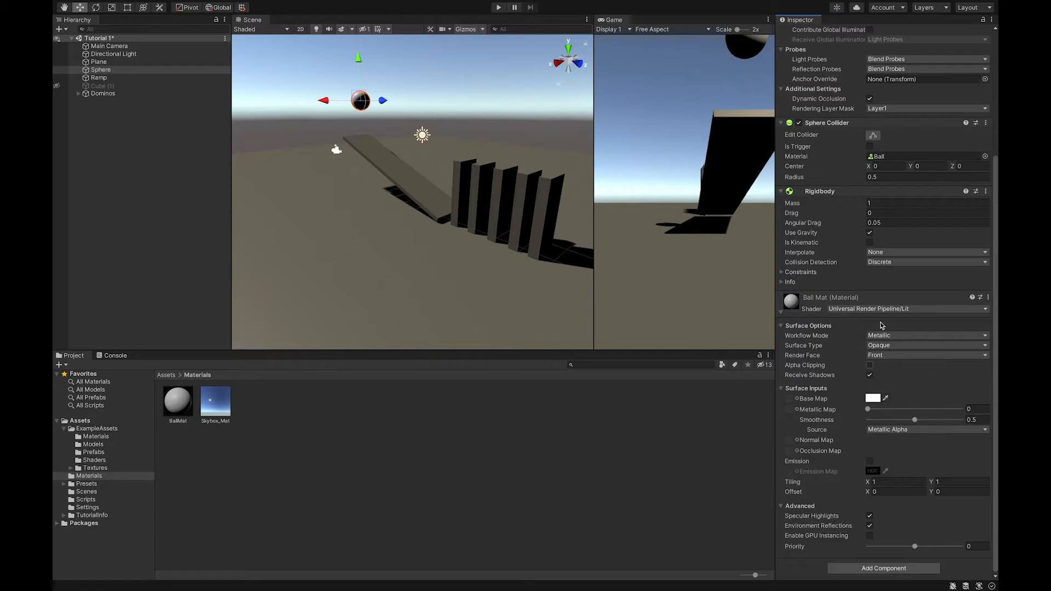
pyautogui.click(173, 403)
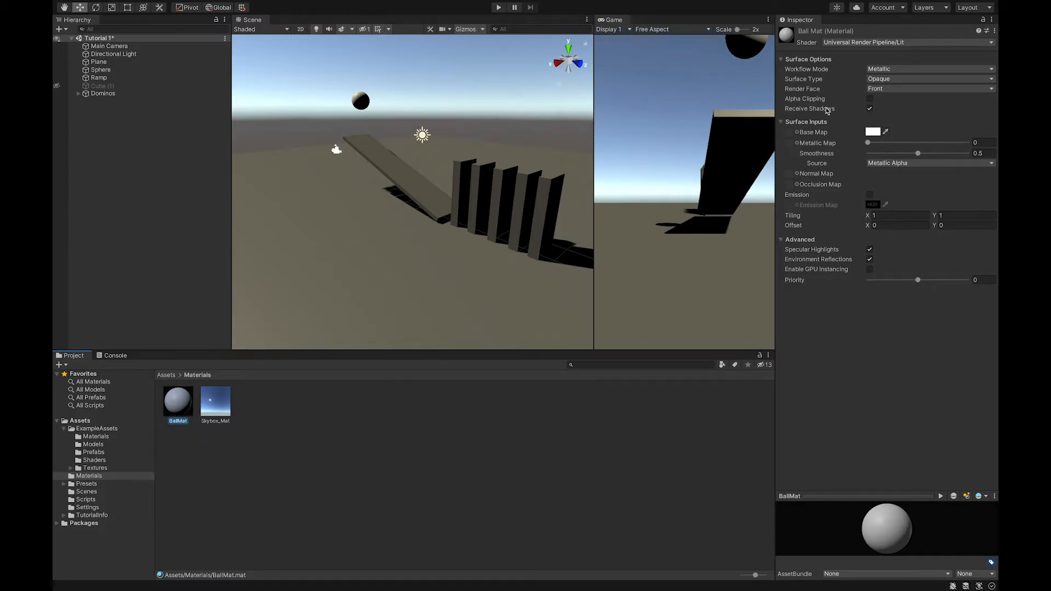
# Switch BallMat's shader to Universal Render Pipeline/Unlit
pyautogui.click(879, 44)
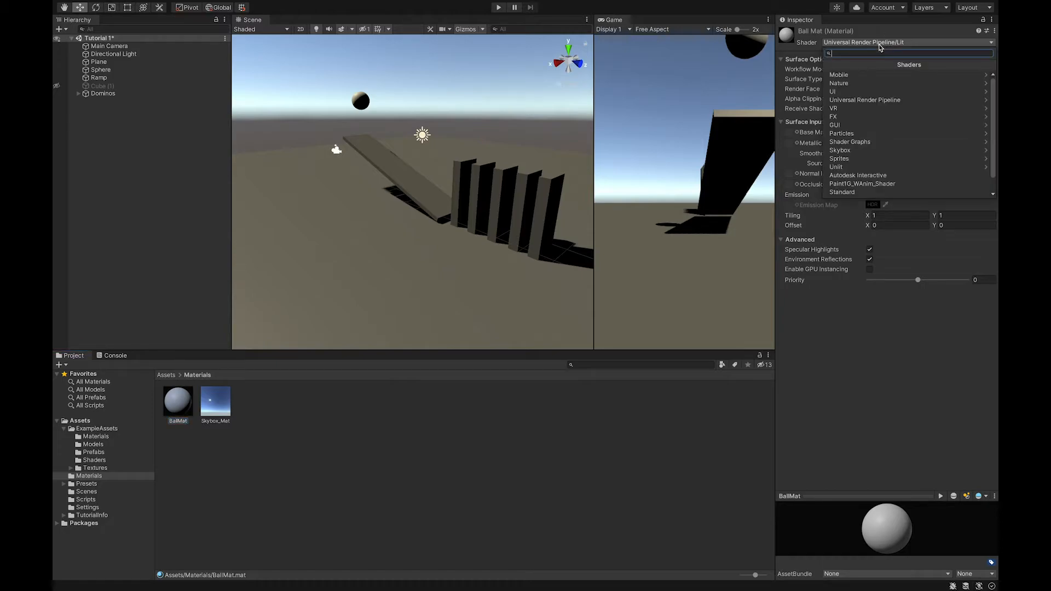
pyautogui.click(918, 43)
pyautogui.click(911, 43)
pyautogui.click(875, 101)
pyautogui.click(851, 74)
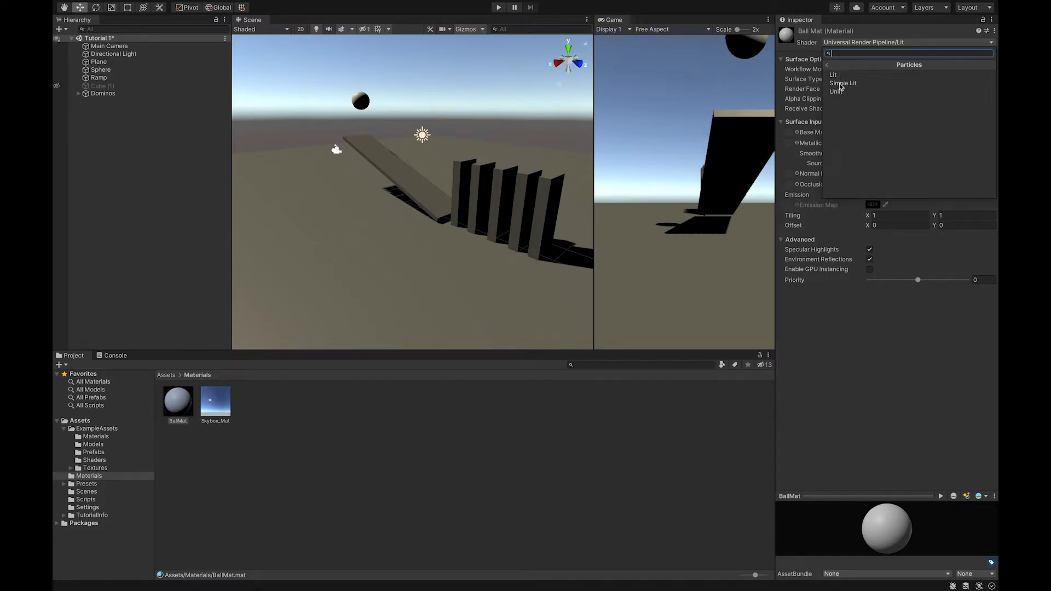
pyautogui.click(828, 66)
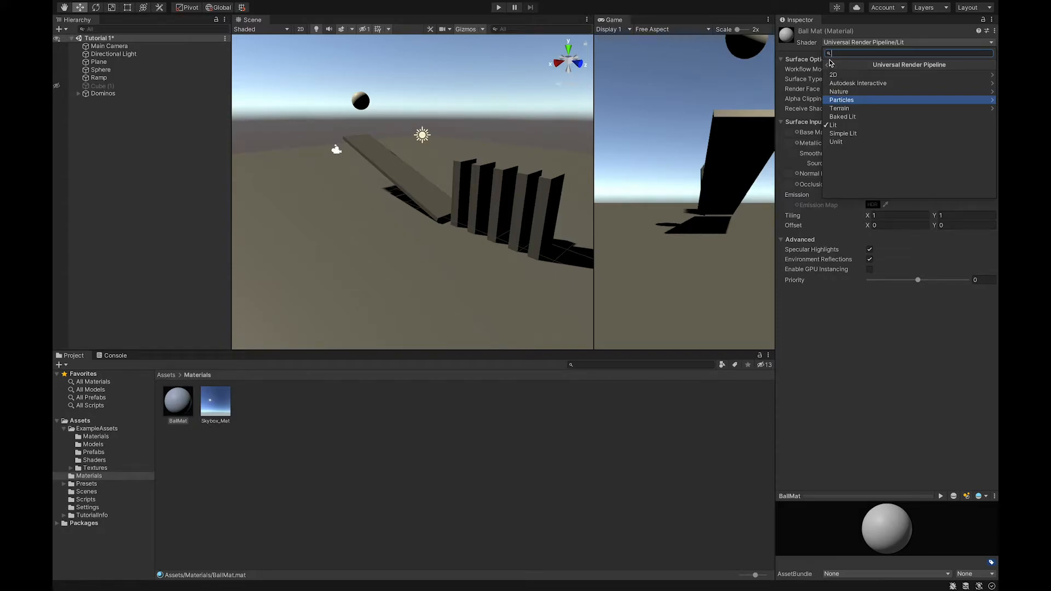
pyautogui.click(828, 65)
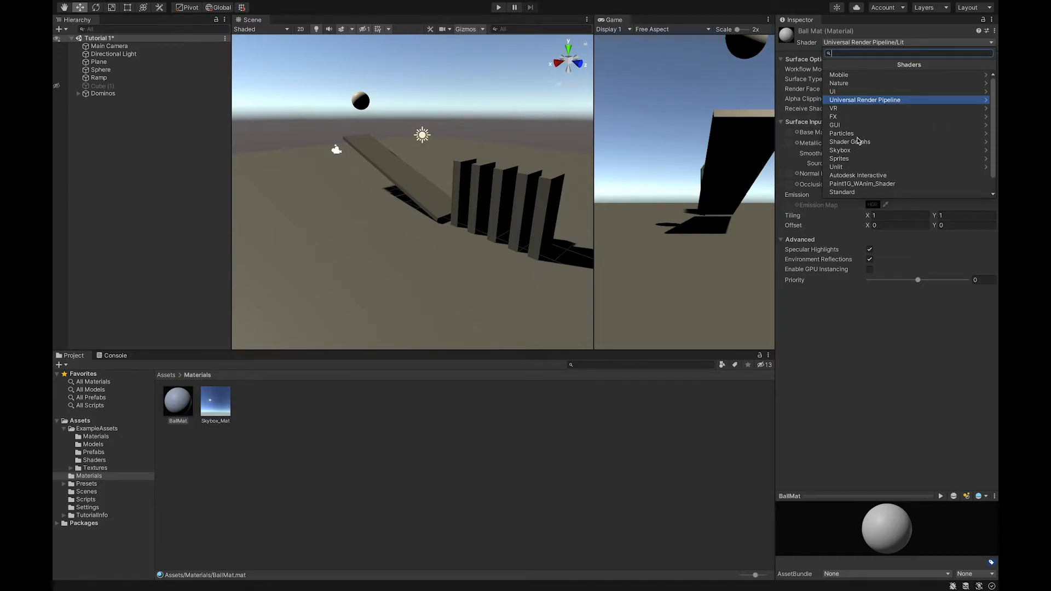
pyautogui.click(863, 101)
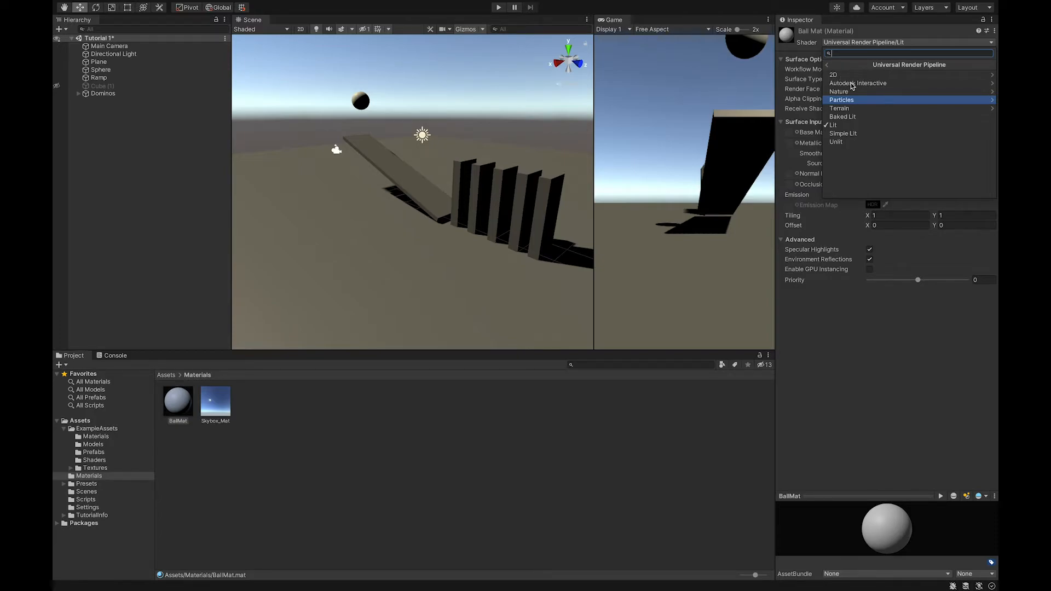
pyautogui.click(835, 143)
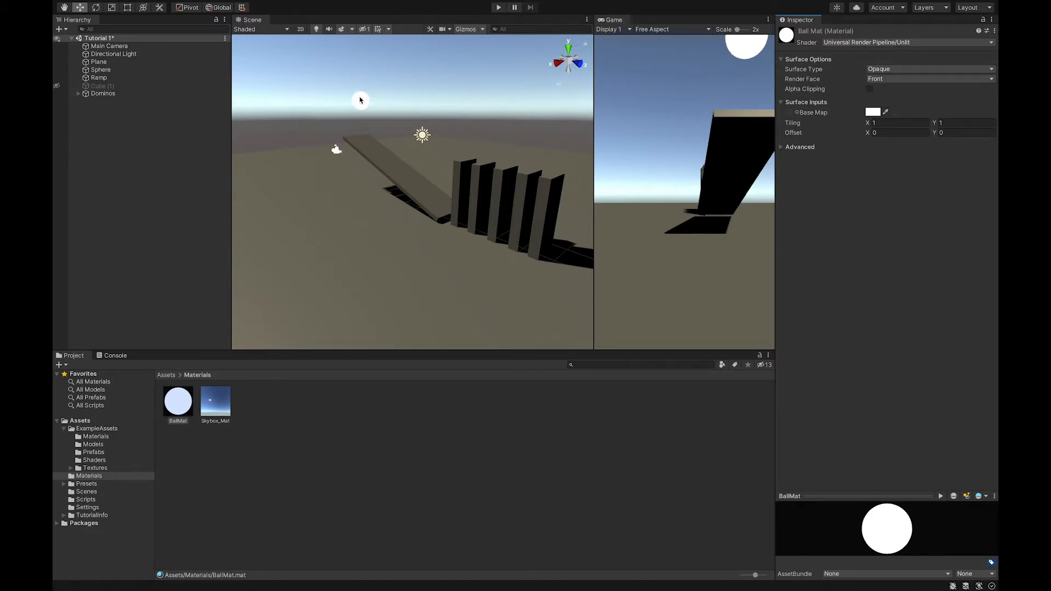
# Set BallMat's shader back to Universal Render Pipeline/Lit
pyautogui.click(868, 42)
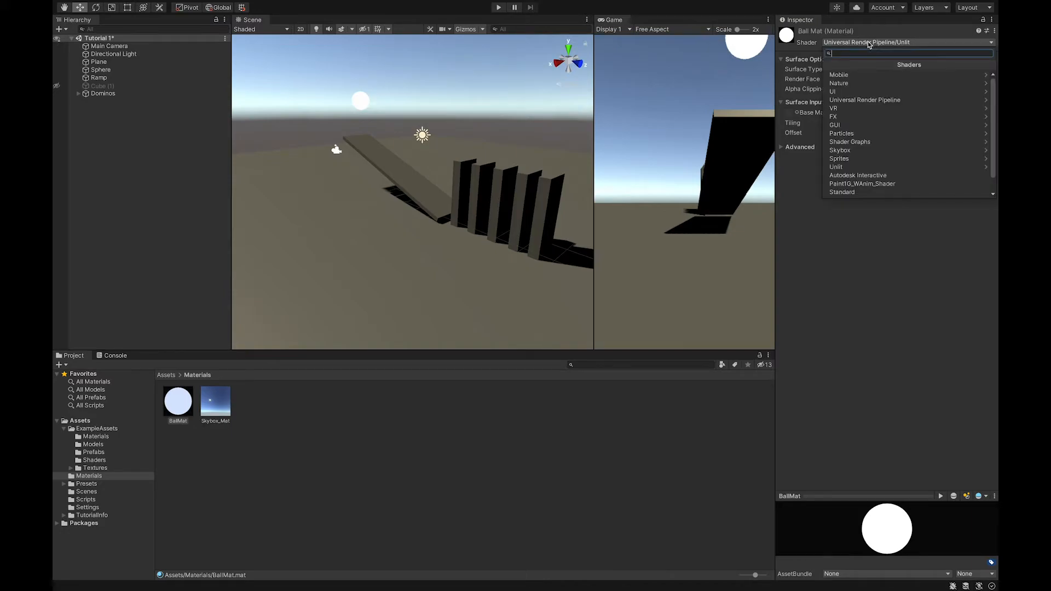
pyautogui.click(853, 100)
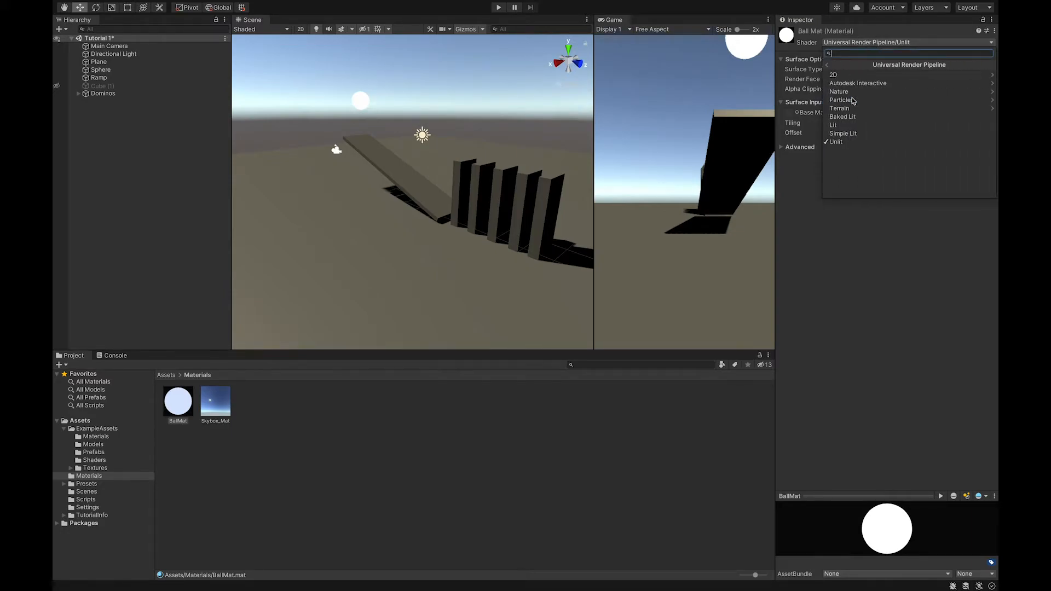
pyautogui.click(847, 125)
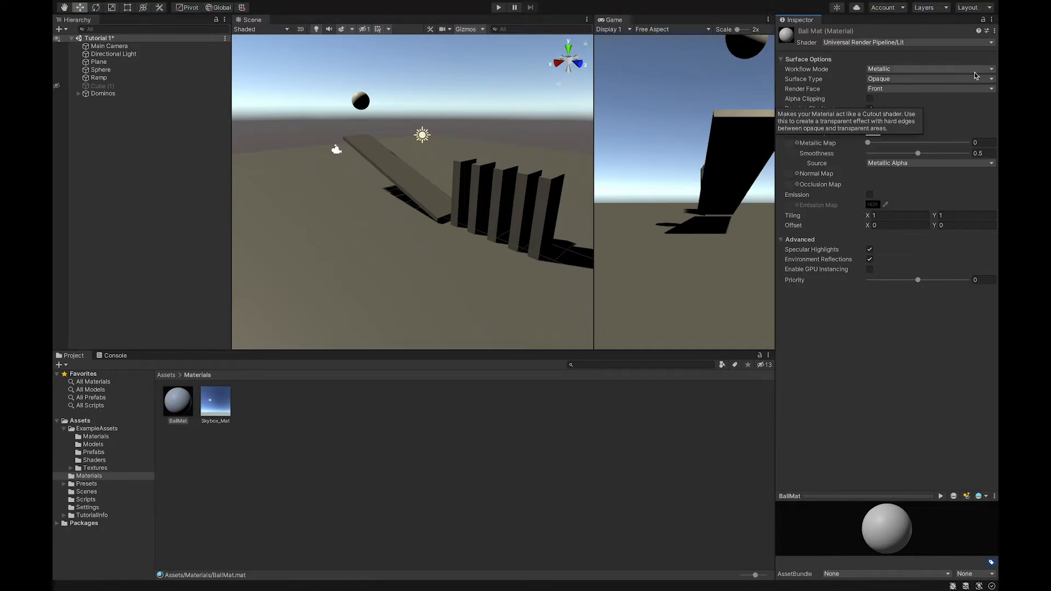
# Set BallMat's workflow mode to Specular
pyautogui.click(932, 70)
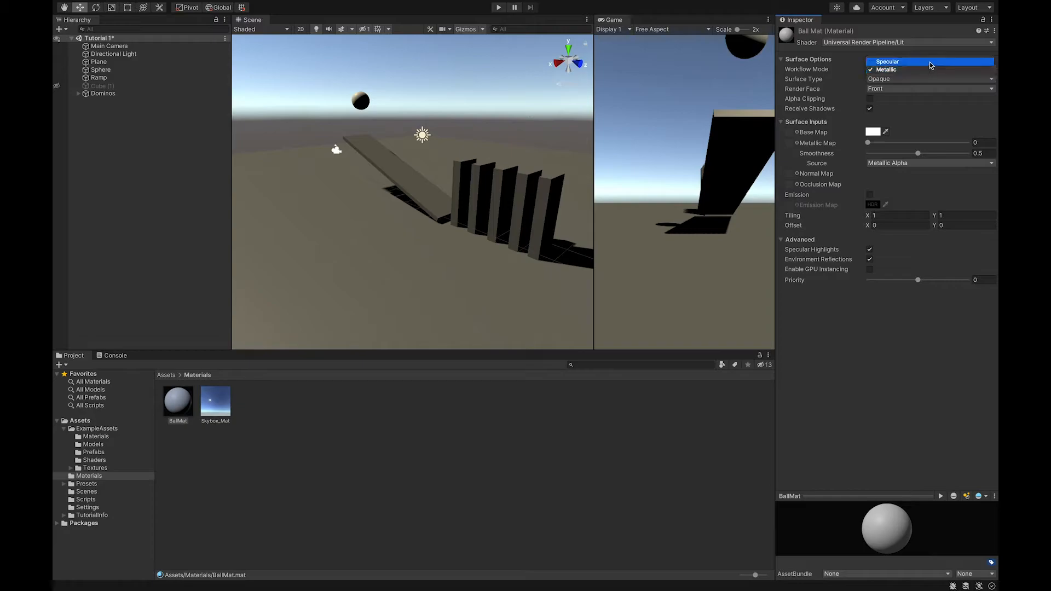
pyautogui.click(929, 61)
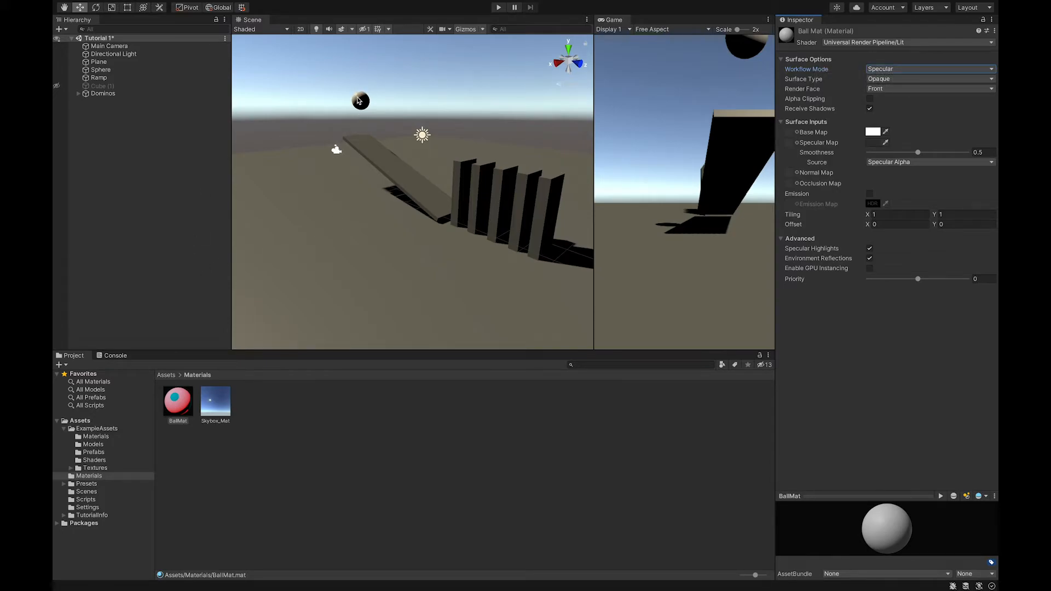
# Frame the sphere and set BallMat's workflow mode back to Metallic
pyautogui.scroll(3, 358, 87)
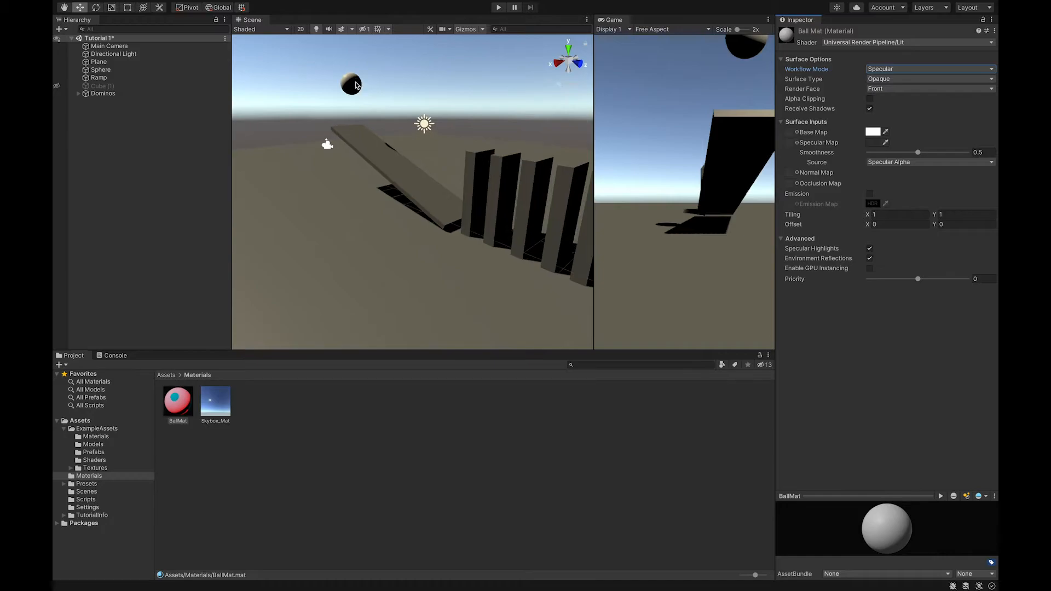
pyautogui.doubleClick(107, 69)
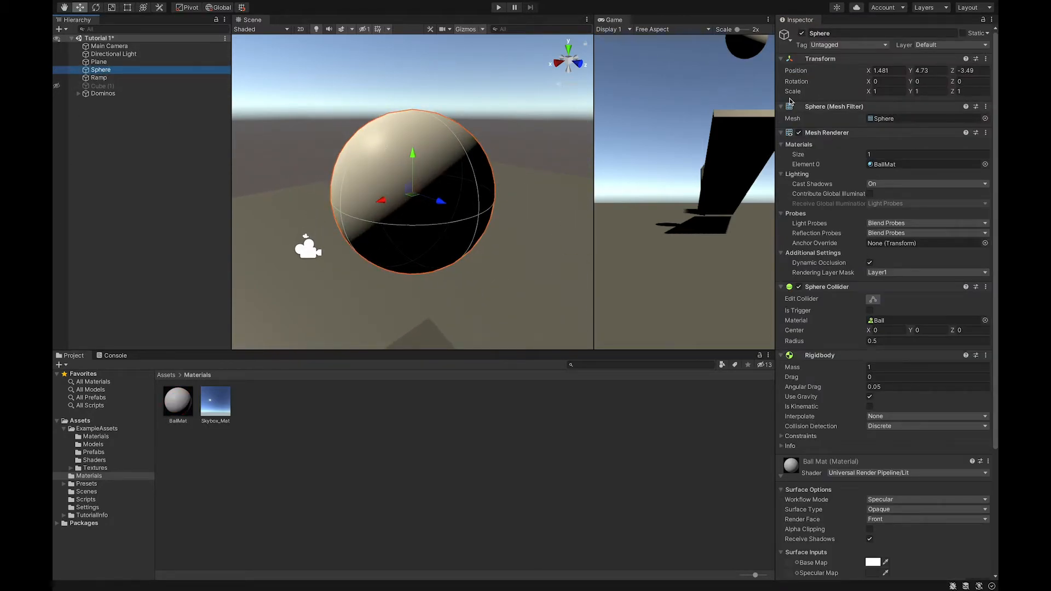
pyautogui.click(186, 395)
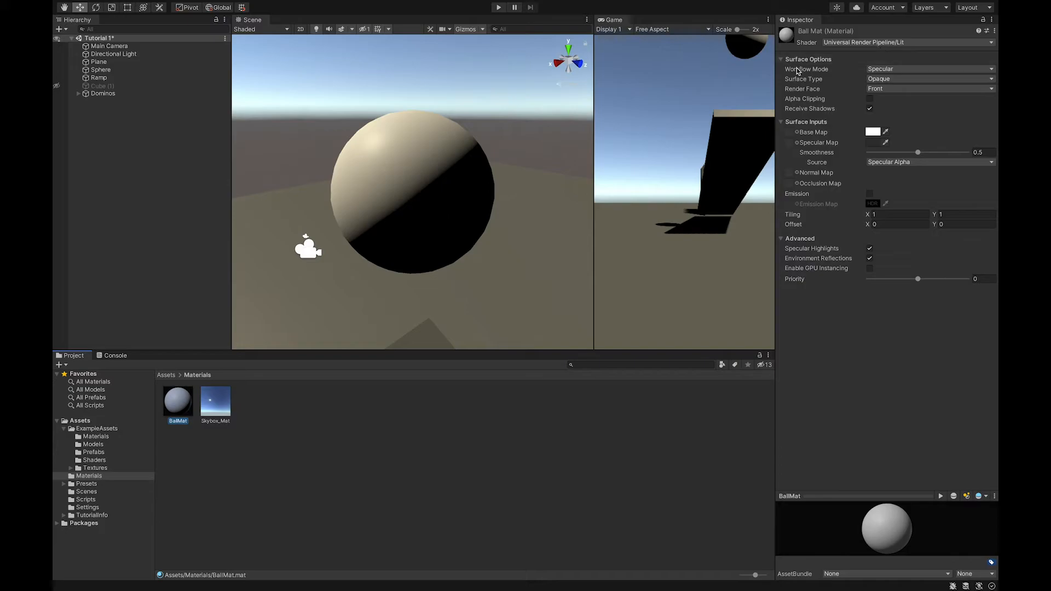
pyautogui.click(881, 72)
pyautogui.click(884, 81)
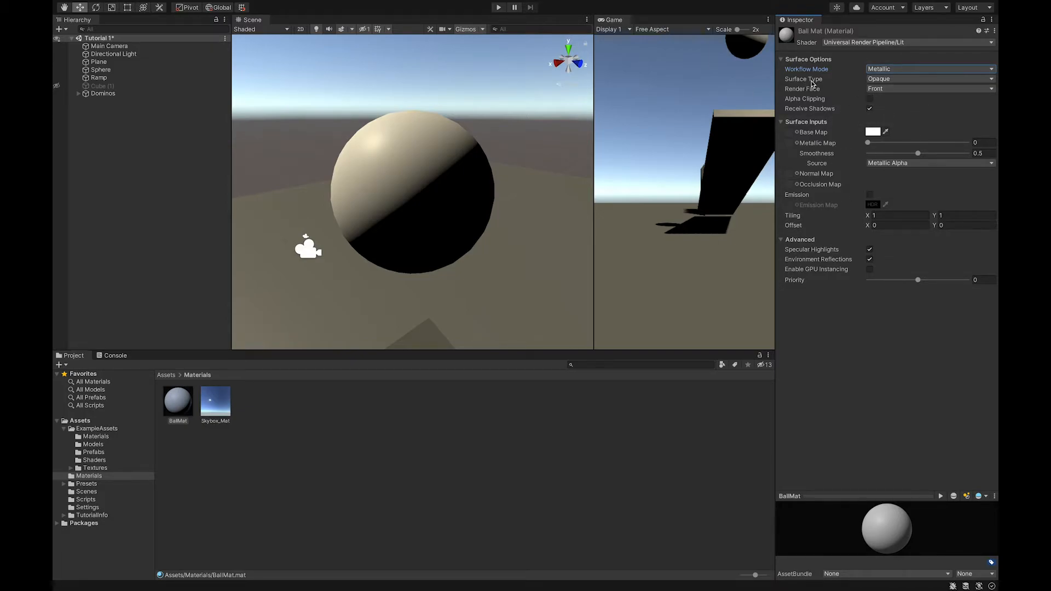
# Set BallMat's surface type to Transparent, then back to Opaque
pyautogui.click(926, 81)
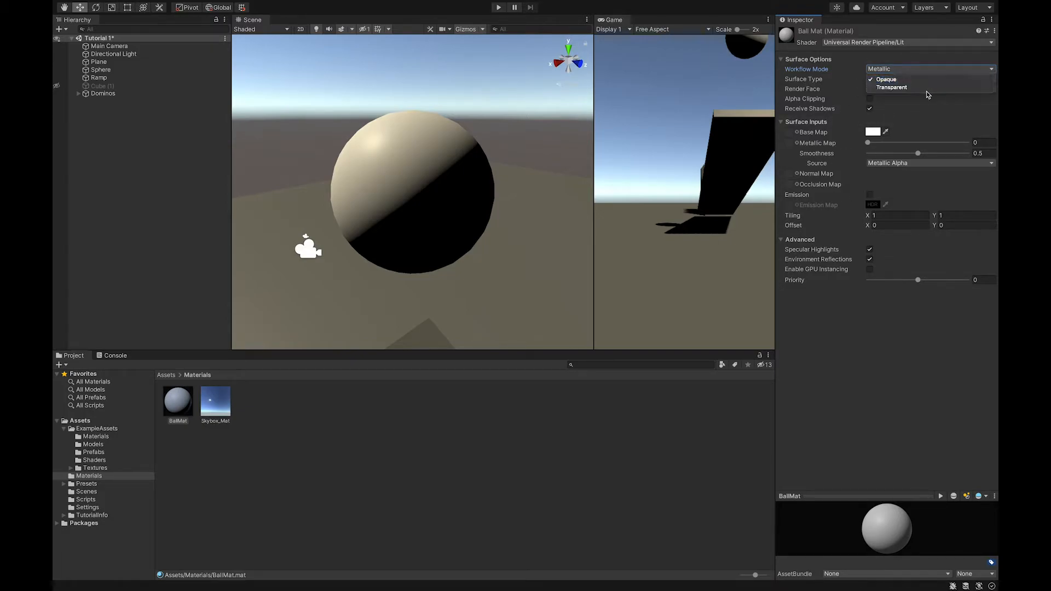
pyautogui.click(891, 87)
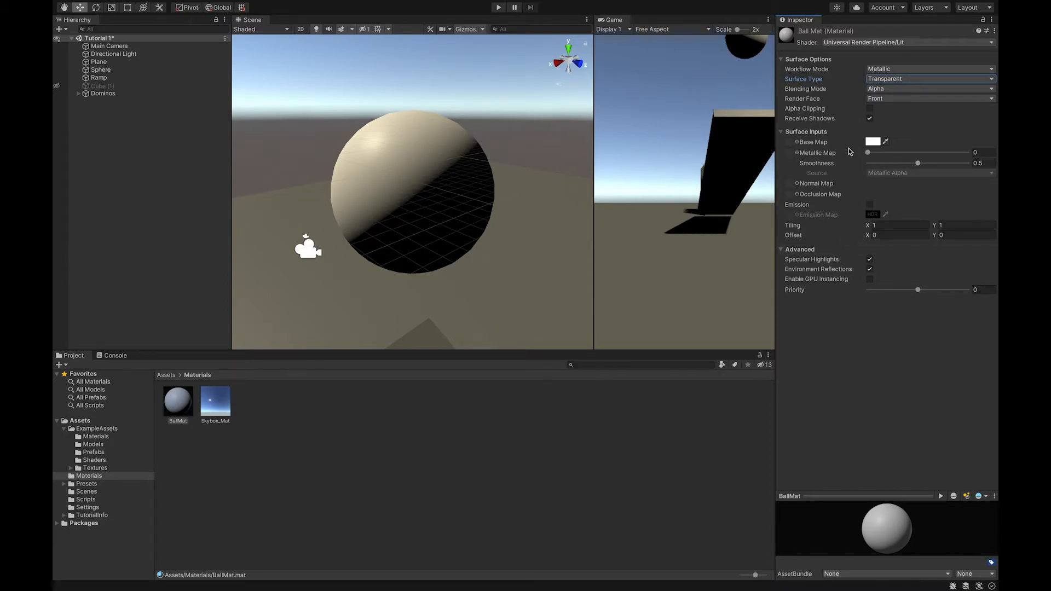
pyautogui.click(901, 80)
pyautogui.click(897, 70)
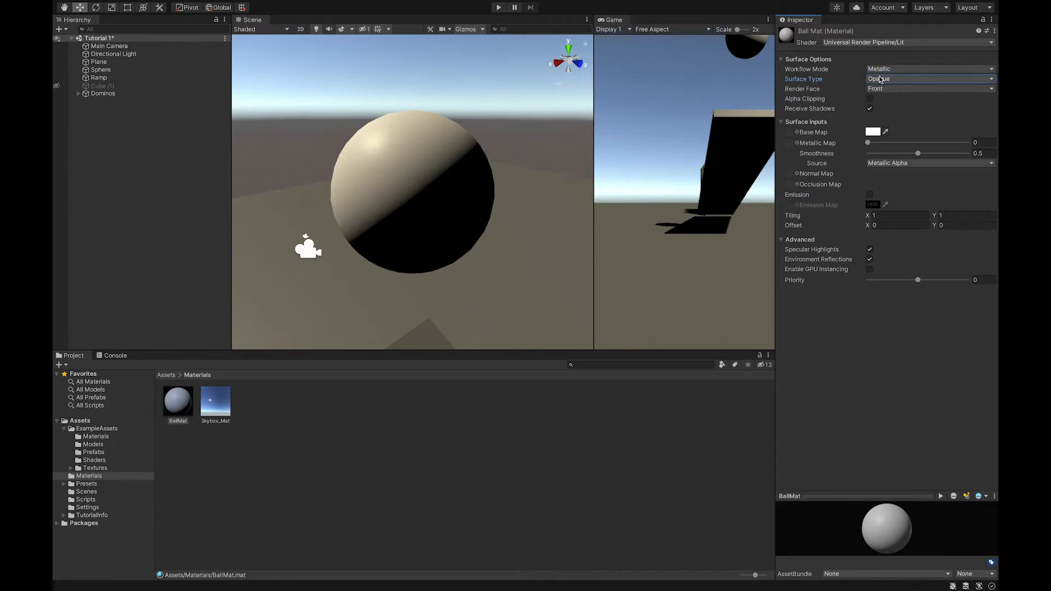
# Switch the surface type to Transparent, open the Blending Mode options, and revert the surface type to Opaque
pyautogui.click(880, 81)
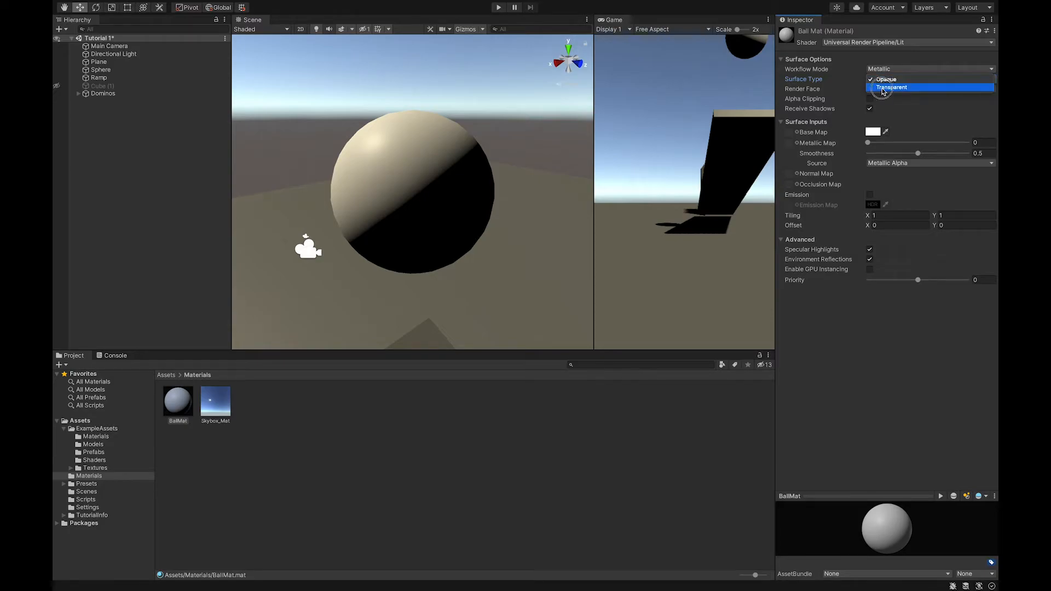
pyautogui.click(882, 89)
pyautogui.click(882, 92)
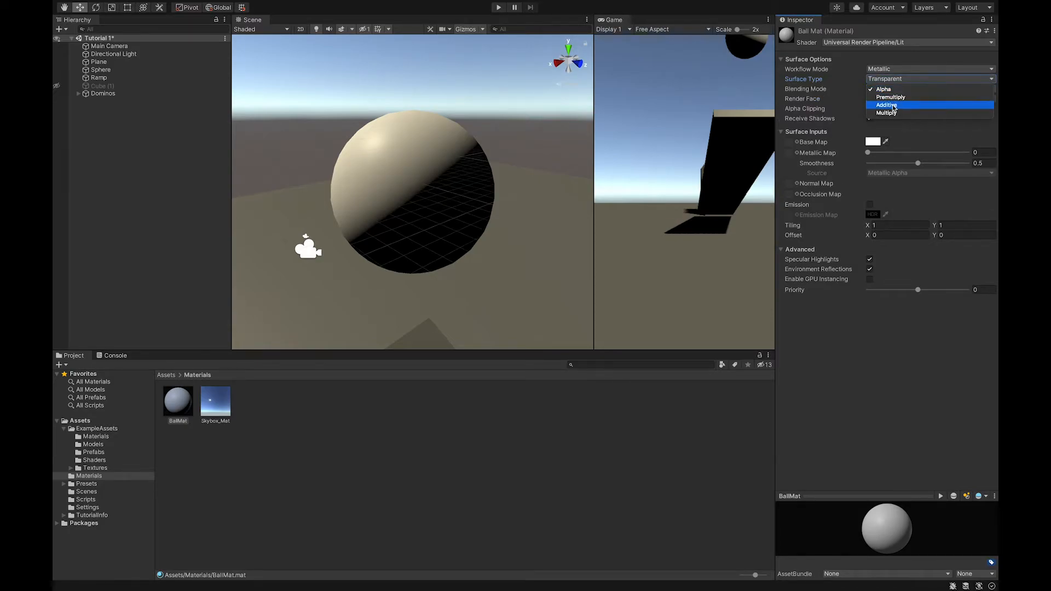
pyautogui.click(892, 90)
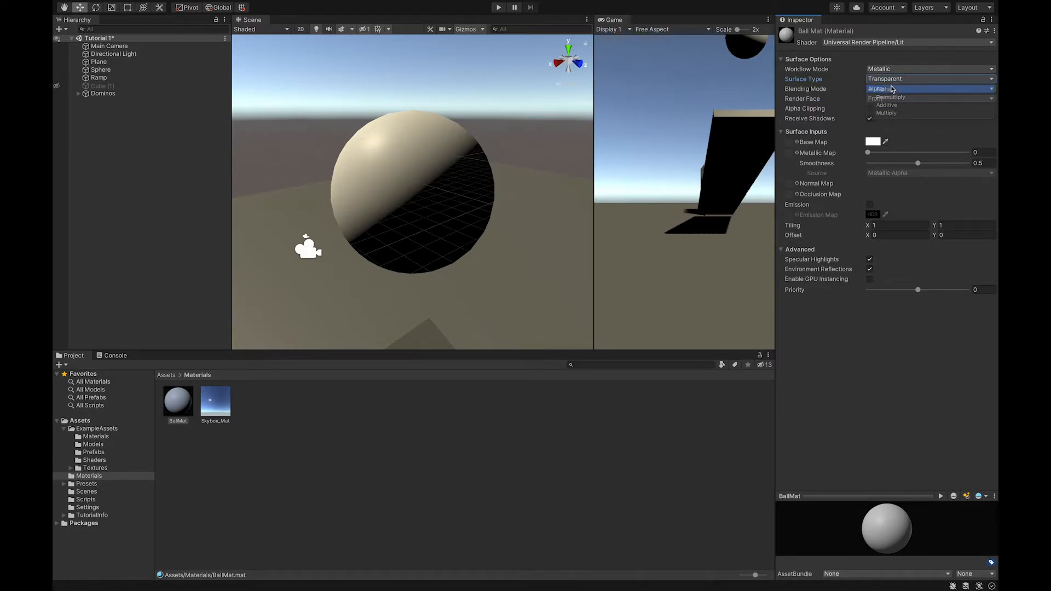
pyautogui.click(890, 80)
pyautogui.click(889, 74)
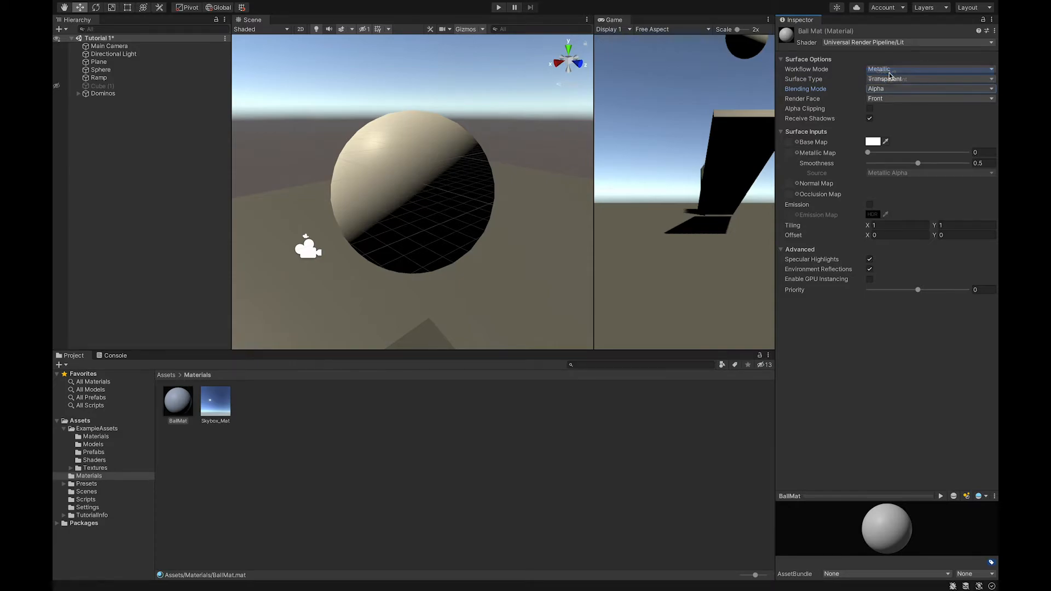
pyautogui.click(948, 91)
pyautogui.click(948, 91)
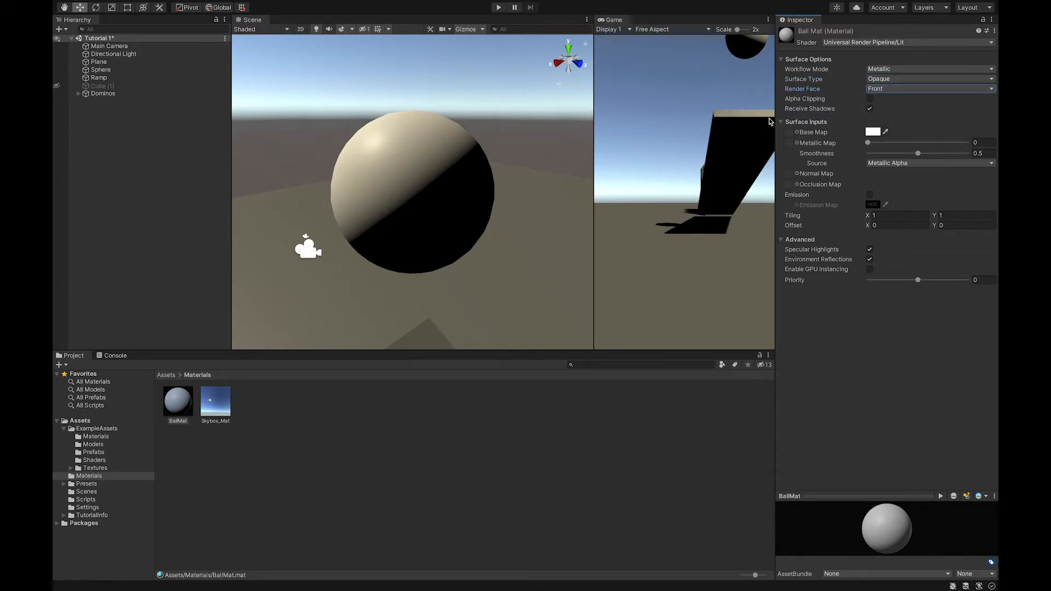
# Set BallMat's base map color to green, hex 6CD935
pyautogui.moveTo(827, 113)
pyautogui.click(872, 133)
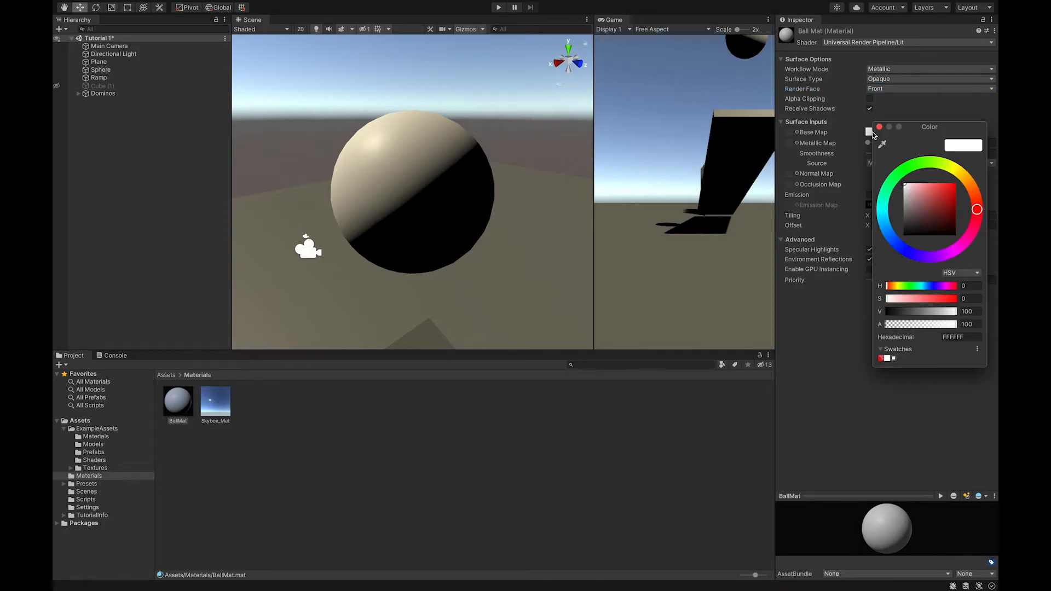
pyautogui.click(912, 171)
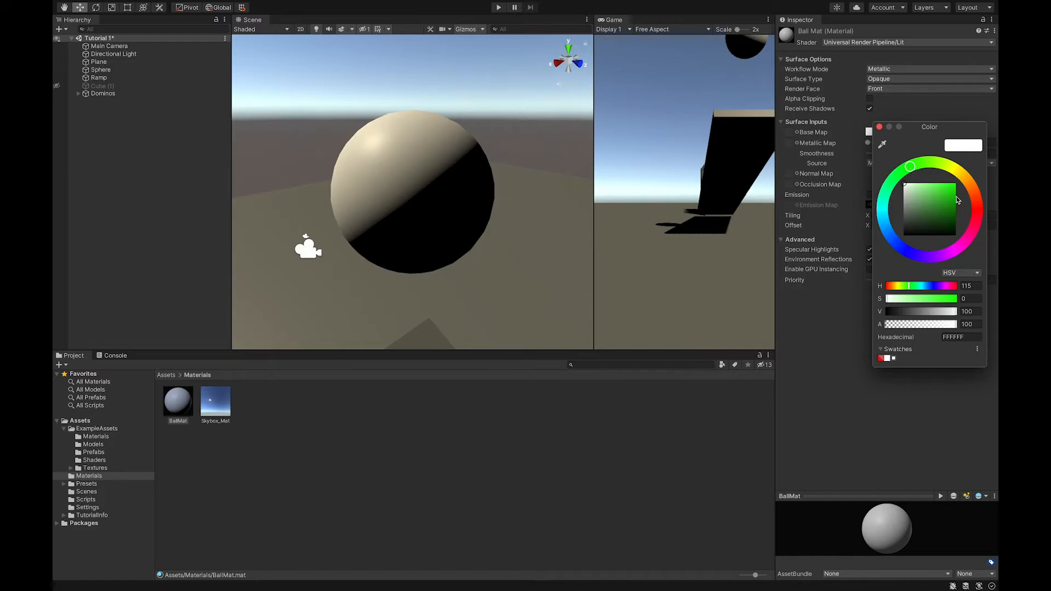
pyautogui.moveTo(908, 165)
pyautogui.mouseDown()
pyautogui.moveTo(973, 183)
pyautogui.moveTo(951, 247)
pyautogui.moveTo(888, 236)
pyautogui.moveTo(894, 153)
pyautogui.moveTo(922, 160)
pyautogui.mouseUp()
pyautogui.moveTo(936, 197); pyautogui.dragTo(937, 184)
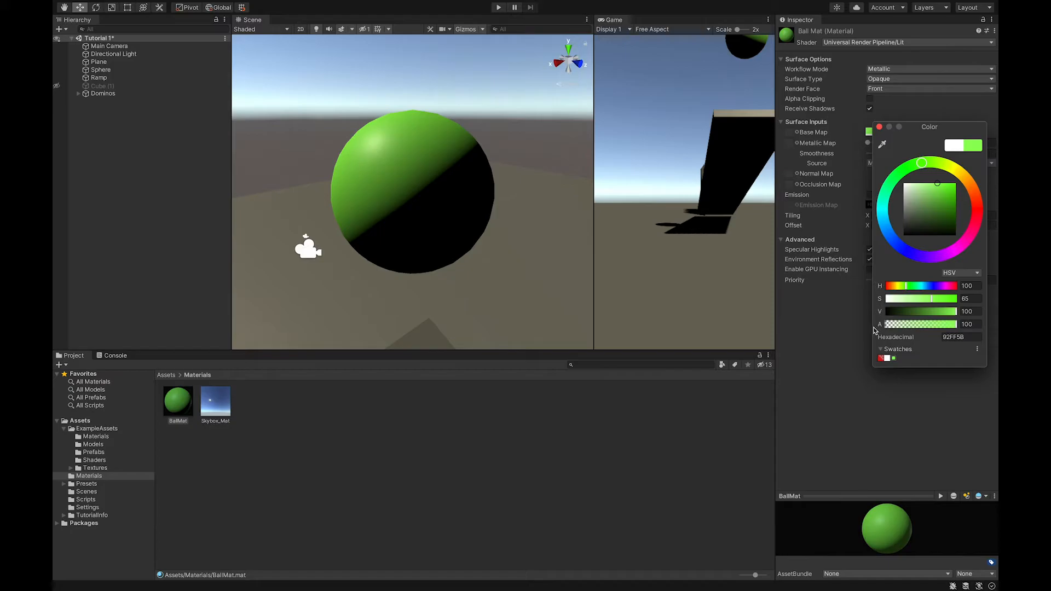
pyautogui.moveTo(938, 187)
pyautogui.mouseDown()
pyautogui.moveTo(945, 207)
pyautogui.moveTo(943, 194)
pyautogui.mouseUp()
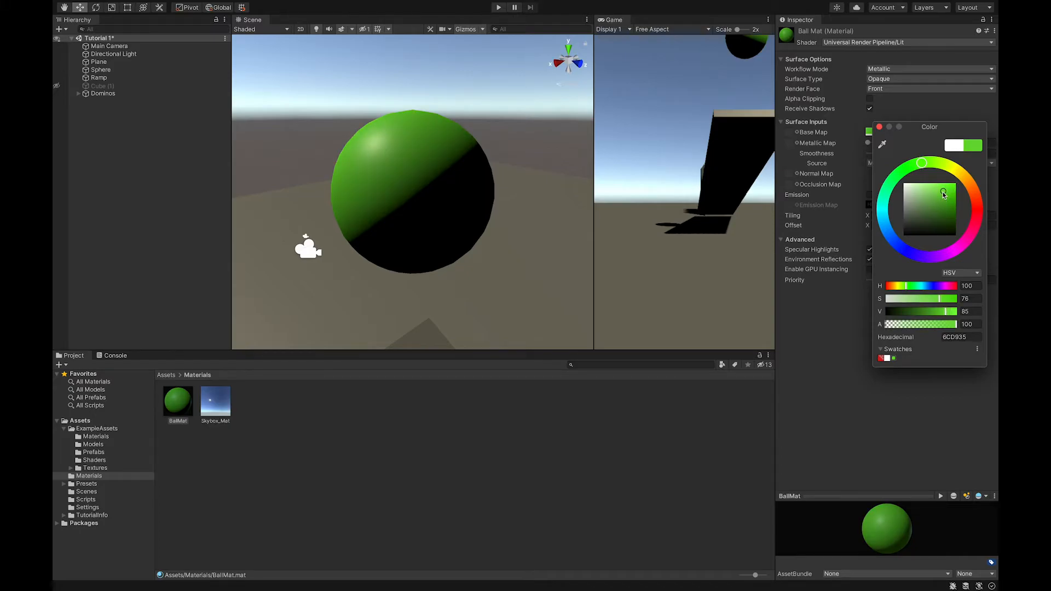
pyautogui.click(879, 127)
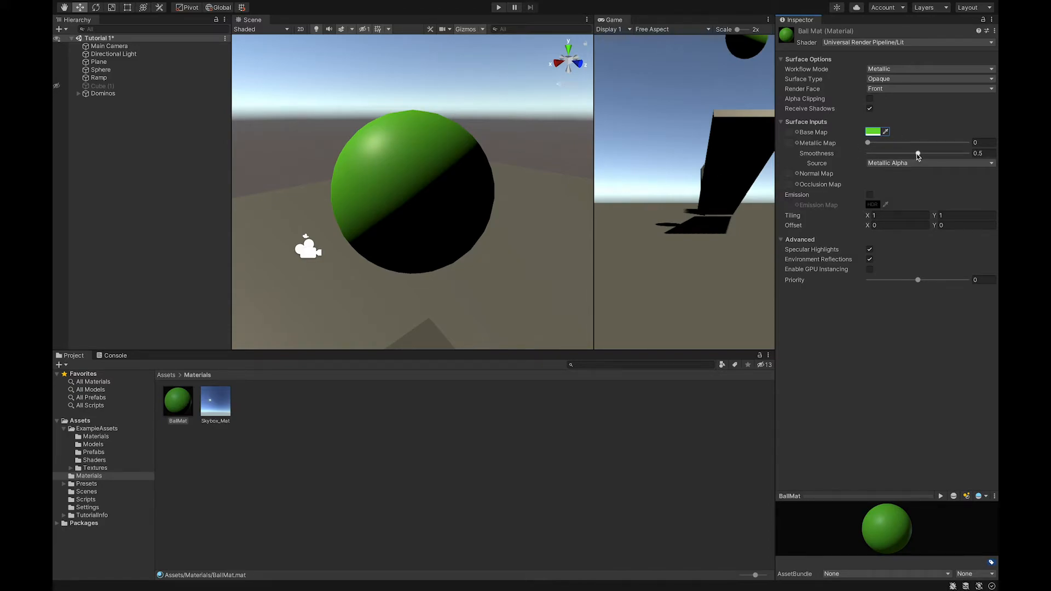
# Adjust BallMat's Metallic to about 0.58 and Smoothness to about 0.55
pyautogui.moveTo(867, 143); pyautogui.dragTo(837, 141)
pyautogui.moveTo(919, 156); pyautogui.dragTo(875, 157)
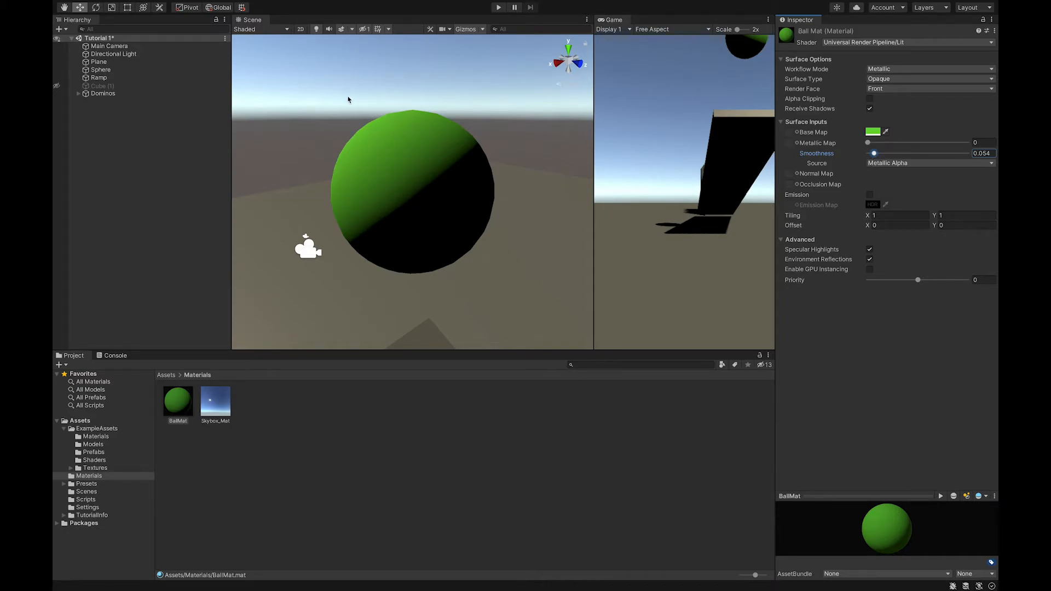
pyautogui.moveTo(875, 155); pyautogui.dragTo(961, 155)
pyautogui.moveTo(870, 147); pyautogui.dragTo(806, 145)
pyautogui.moveTo(961, 153); pyautogui.dragTo(926, 145)
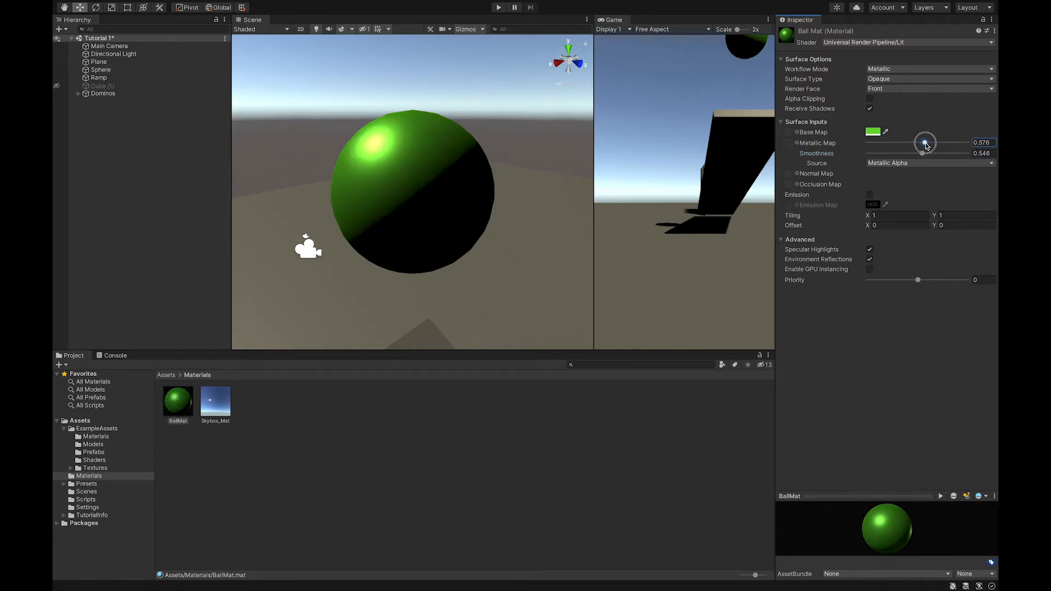
# Try BallMat in the Specular workflow, raising Smoothness to about 0.70, and return it to Metallic
pyautogui.click(882, 71)
pyautogui.click(883, 62)
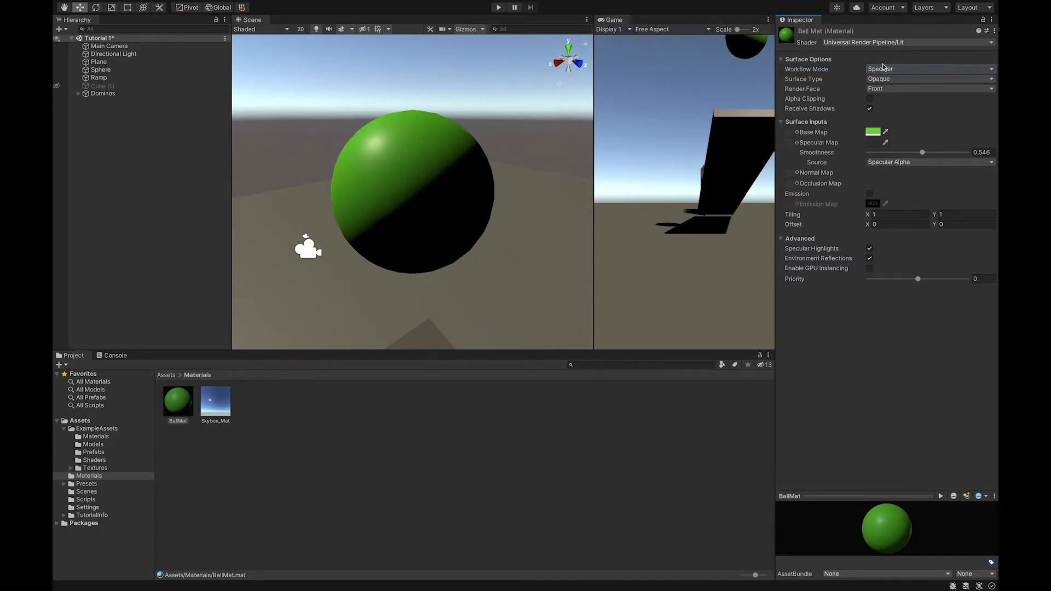
pyautogui.moveTo(923, 153)
pyautogui.mouseDown()
pyautogui.moveTo(951, 153)
pyautogui.moveTo(884, 154)
pyautogui.moveTo(959, 156)
pyautogui.moveTo(891, 153)
pyautogui.moveTo(940, 154)
pyautogui.mouseUp()
pyautogui.click(898, 69)
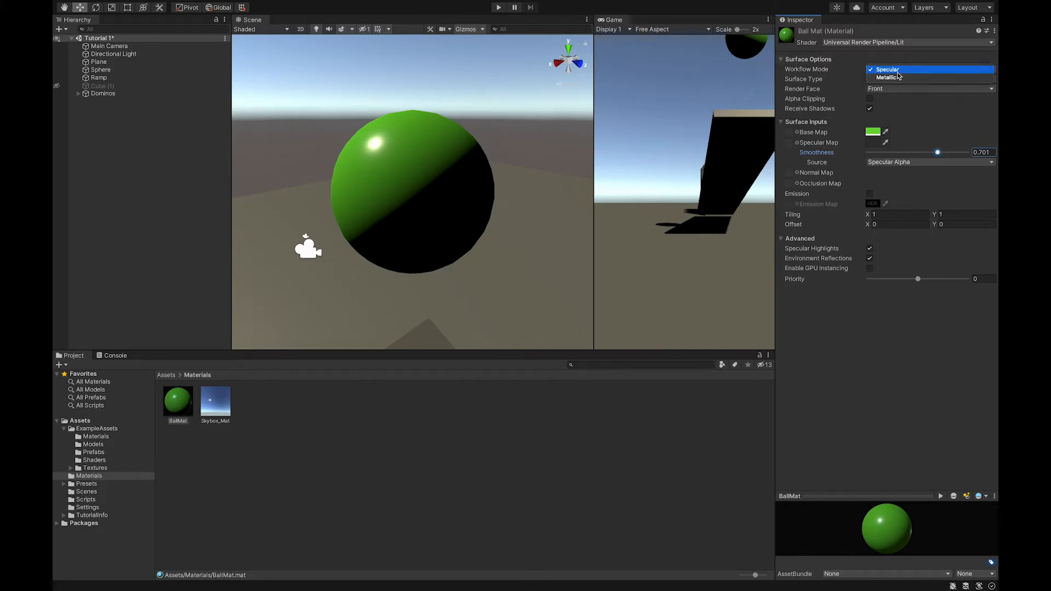
pyautogui.click(896, 78)
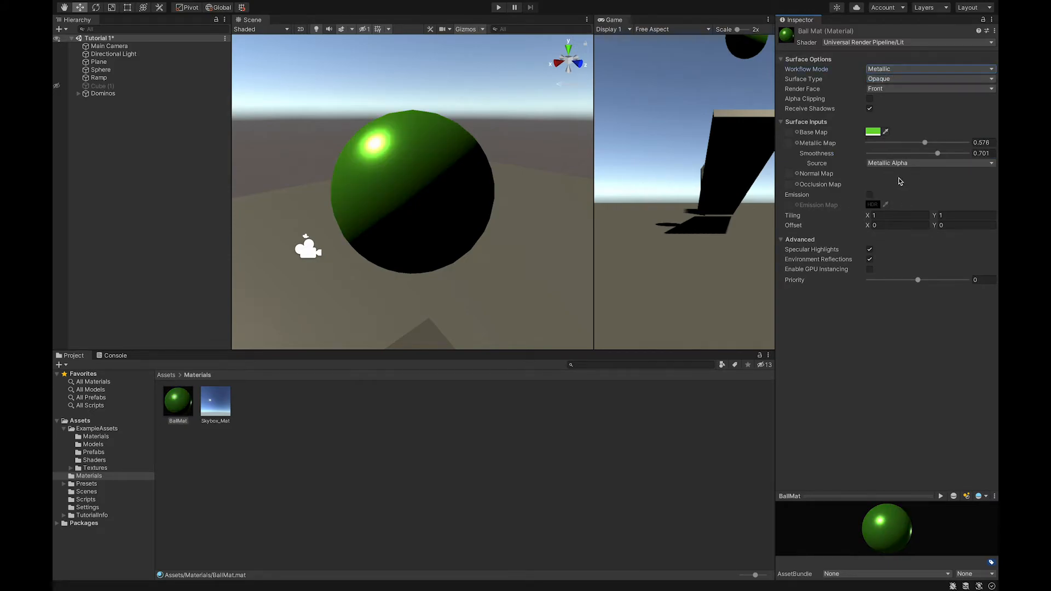
pyautogui.click(906, 164)
pyautogui.click(906, 171)
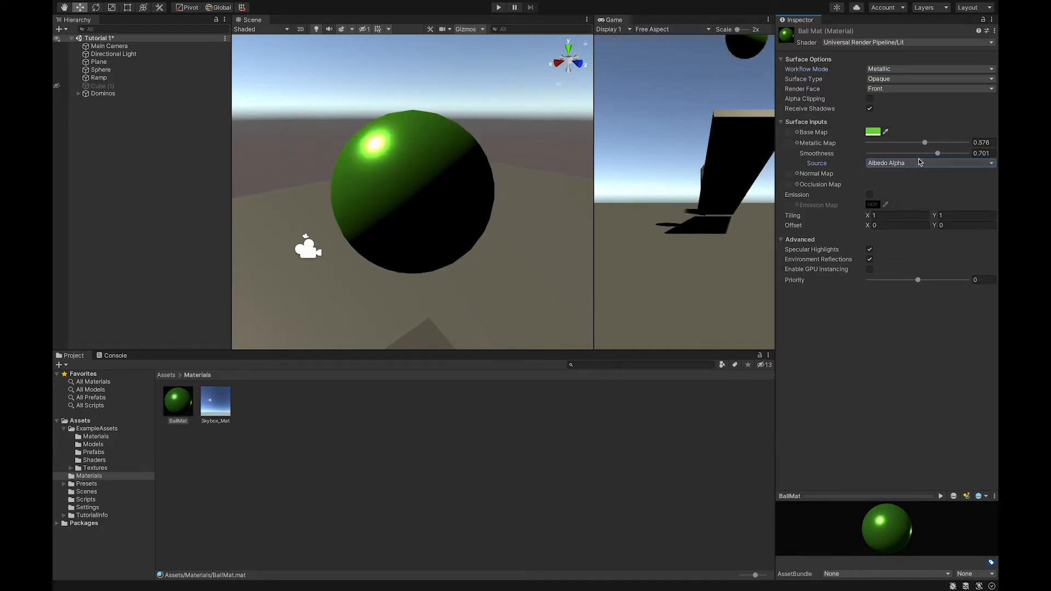
pyautogui.click(912, 162)
pyautogui.click(909, 157)
# Lower BallMat's Metallic to about 0.29 and browse the smoothness Source options
pyautogui.moveTo(924, 142); pyautogui.dragTo(897, 143)
pyautogui.click(892, 164)
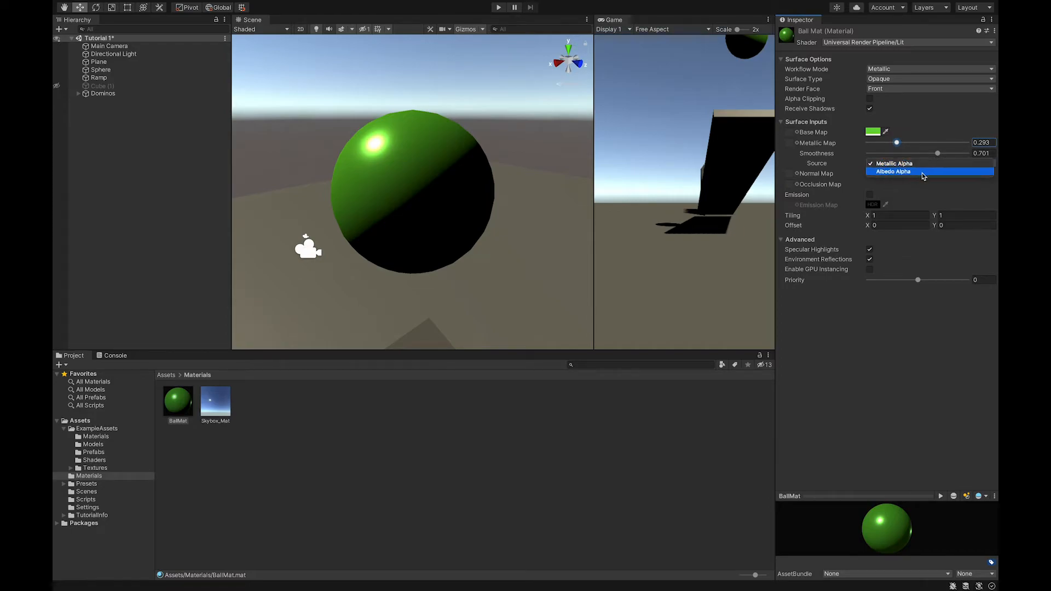
pyautogui.click(891, 164)
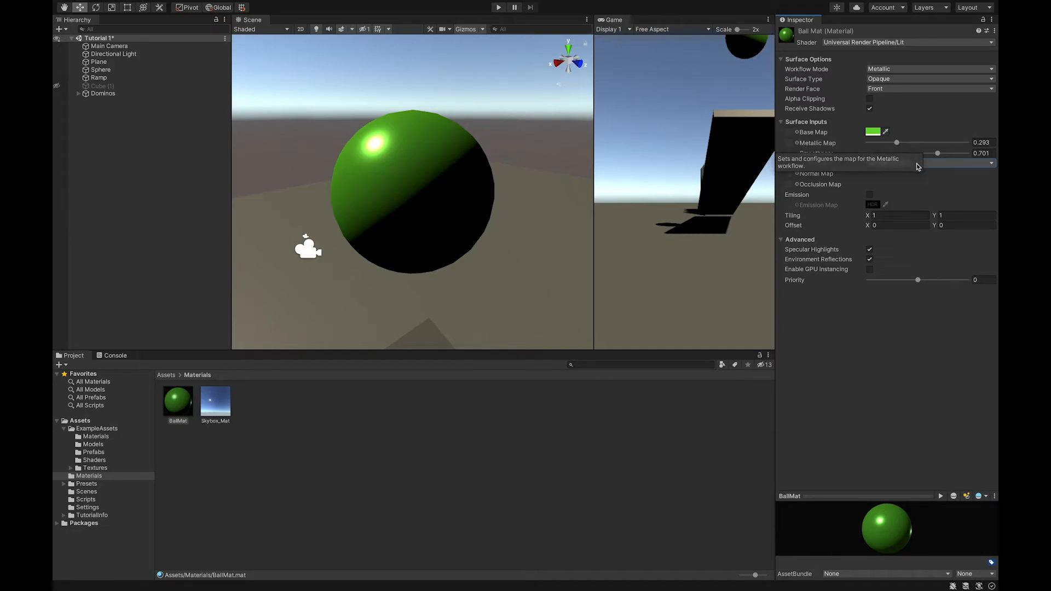
pyautogui.moveTo(804, 137)
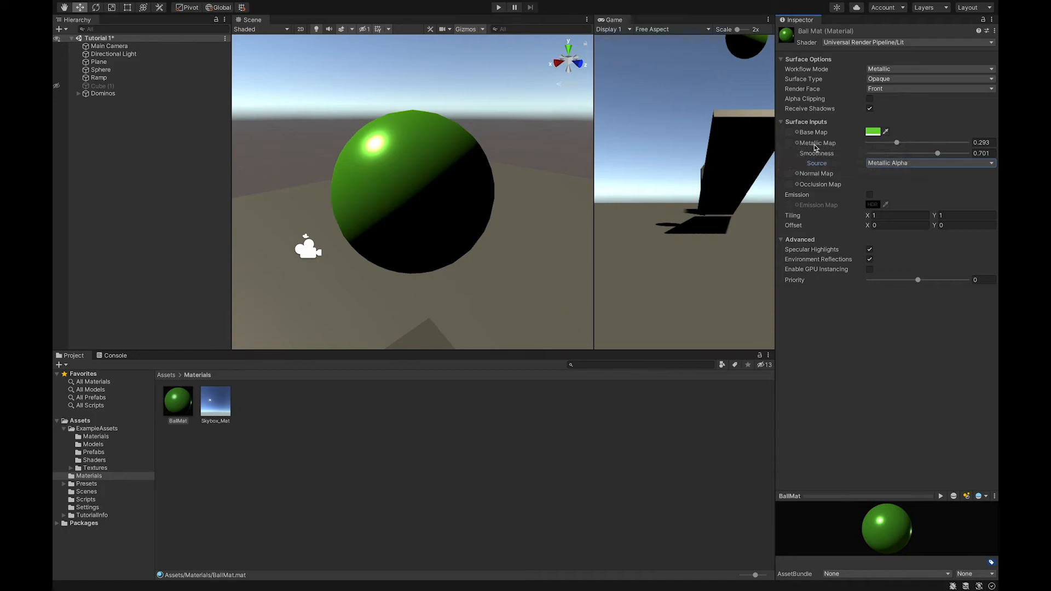
pyautogui.click(909, 163)
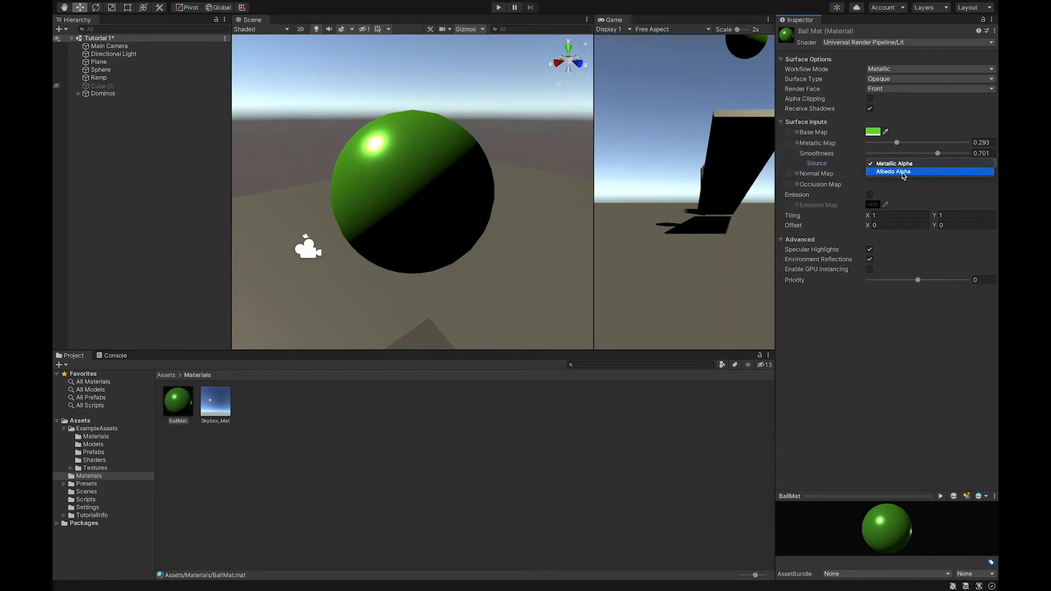
pyautogui.click(922, 112)
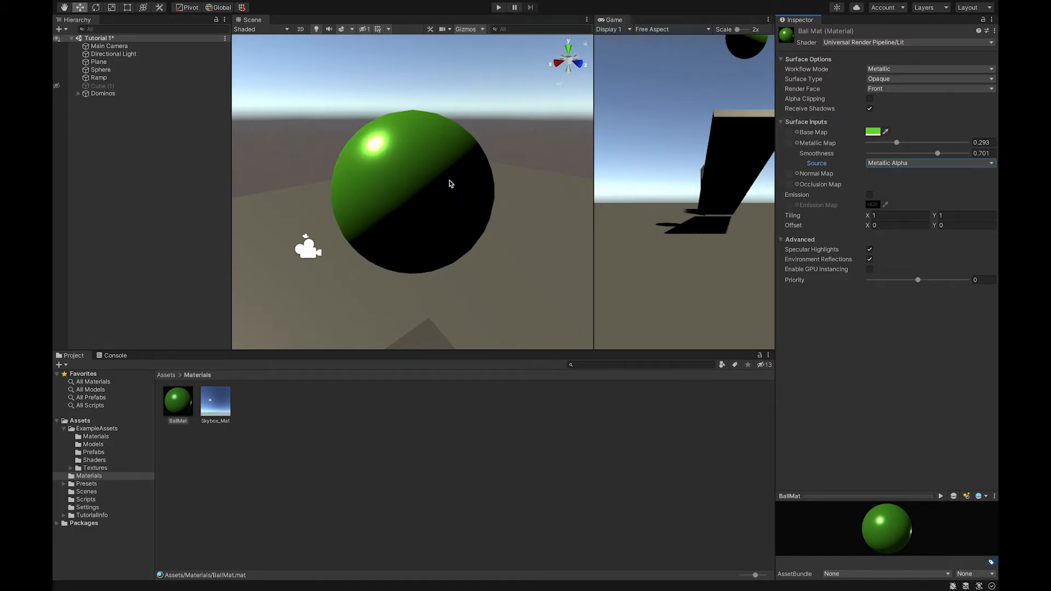
# Open the ExampleAssets Materials folder and inspect Jigsaw_Mat
pyautogui.click(171, 374)
pyautogui.doubleClick(178, 405)
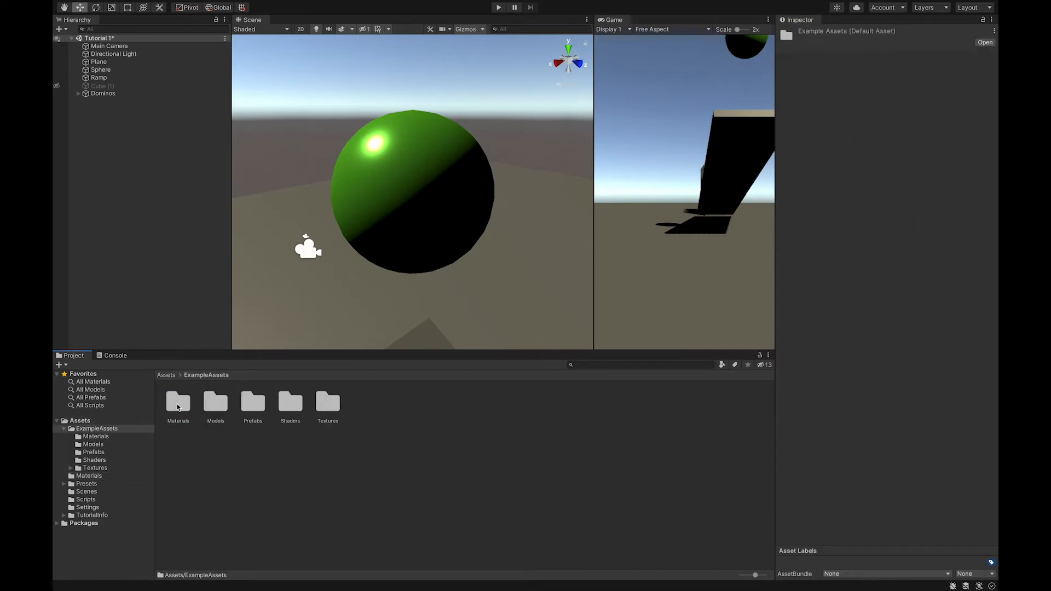
pyautogui.doubleClick(178, 404)
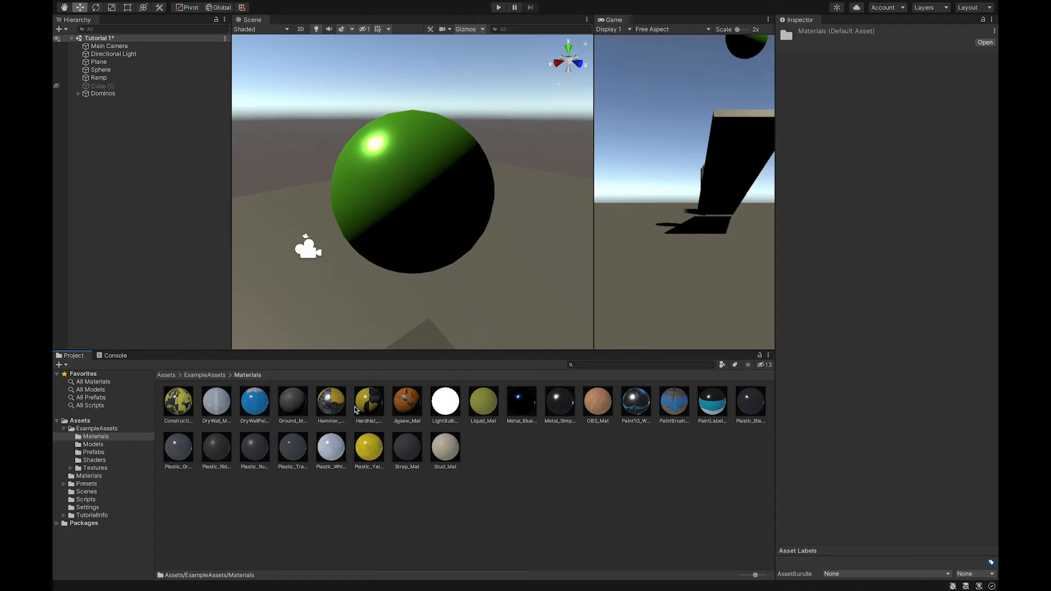
pyautogui.click(415, 406)
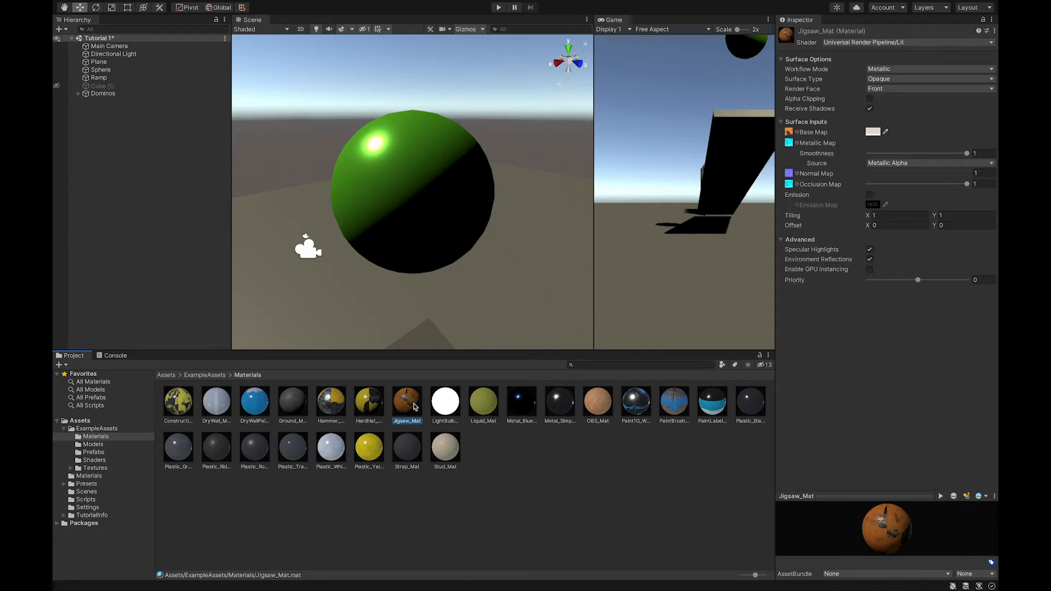
# Swap Jigsaw_Mat's base map texture, trying Jigsaw_Metallic and then Jigsaw_Normal
pyautogui.click(790, 133)
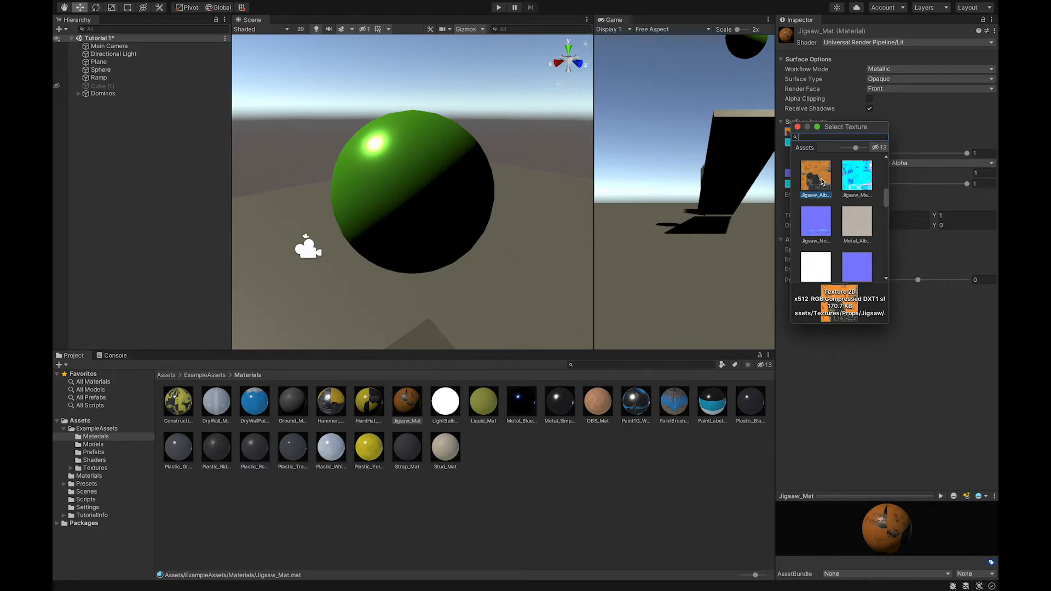
pyautogui.click(854, 176)
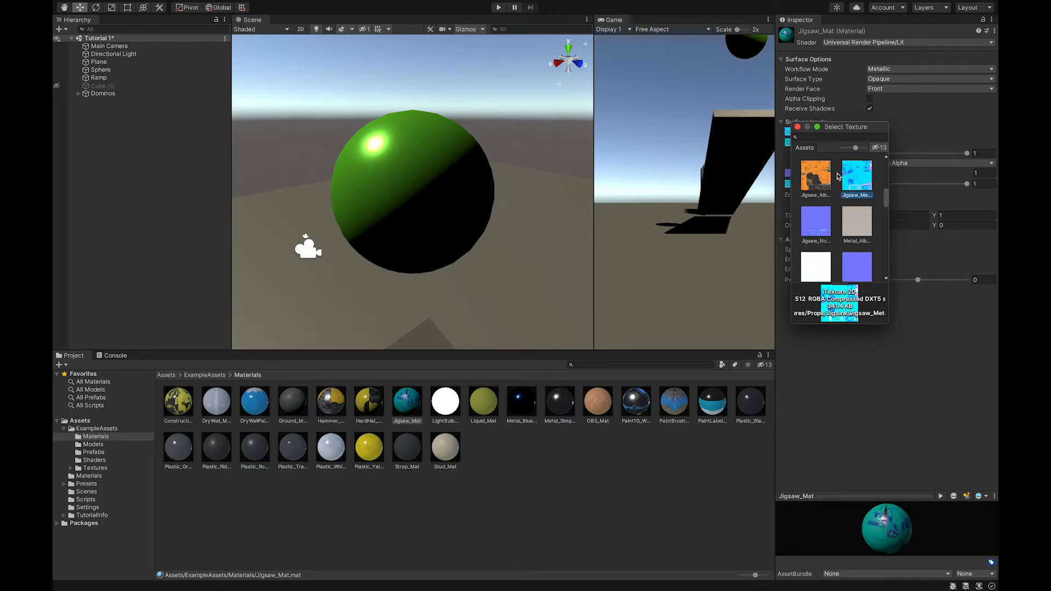
pyautogui.click(816, 224)
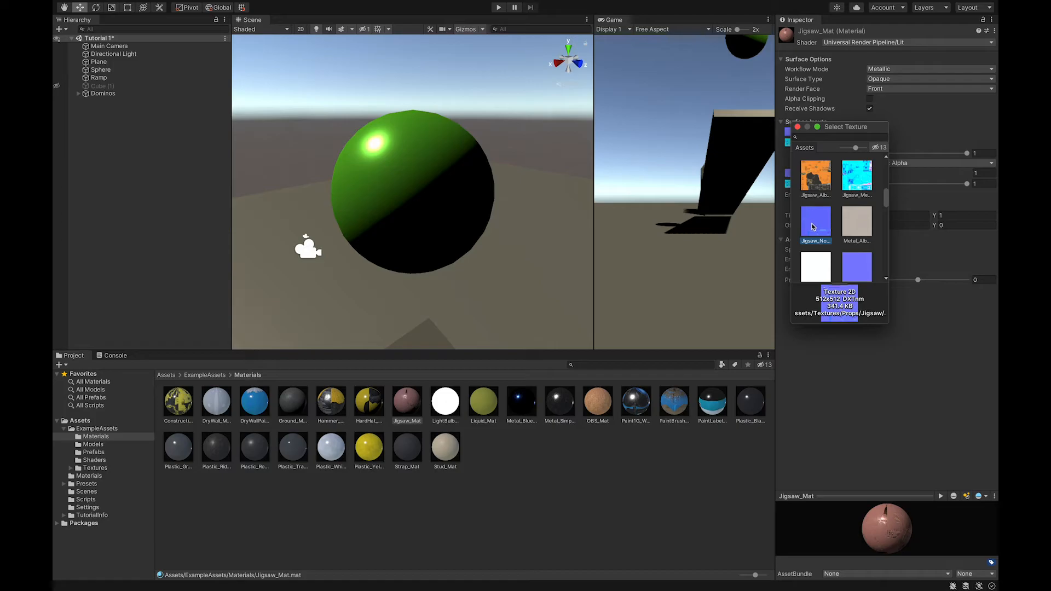
pyautogui.moveTo(888, 199)
pyautogui.mouseDown()
pyautogui.moveTo(888, 234)
pyautogui.moveTo(887, 160)
pyautogui.mouseUp()
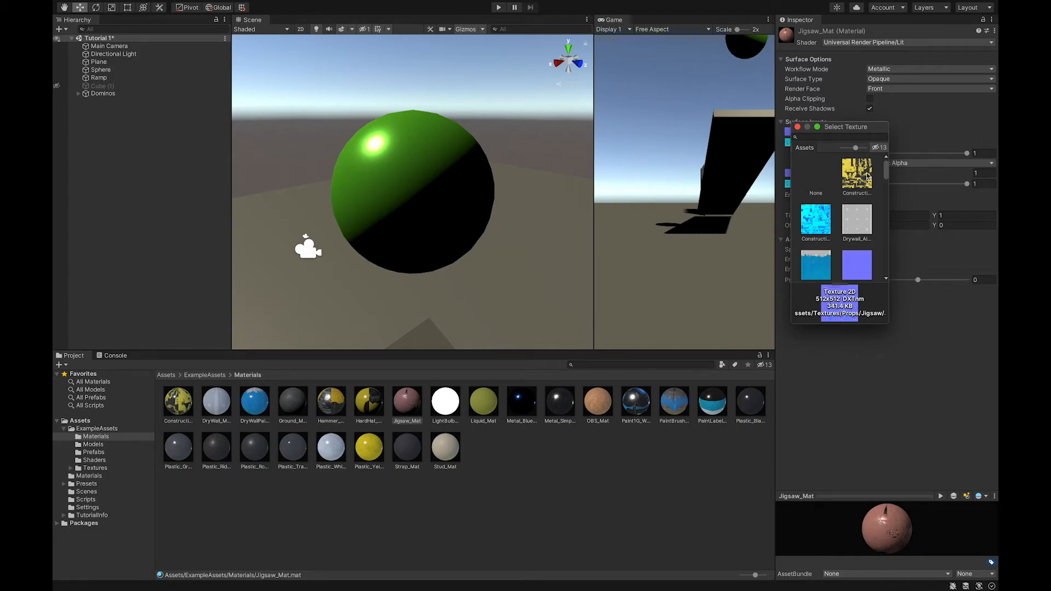
pyautogui.click(797, 127)
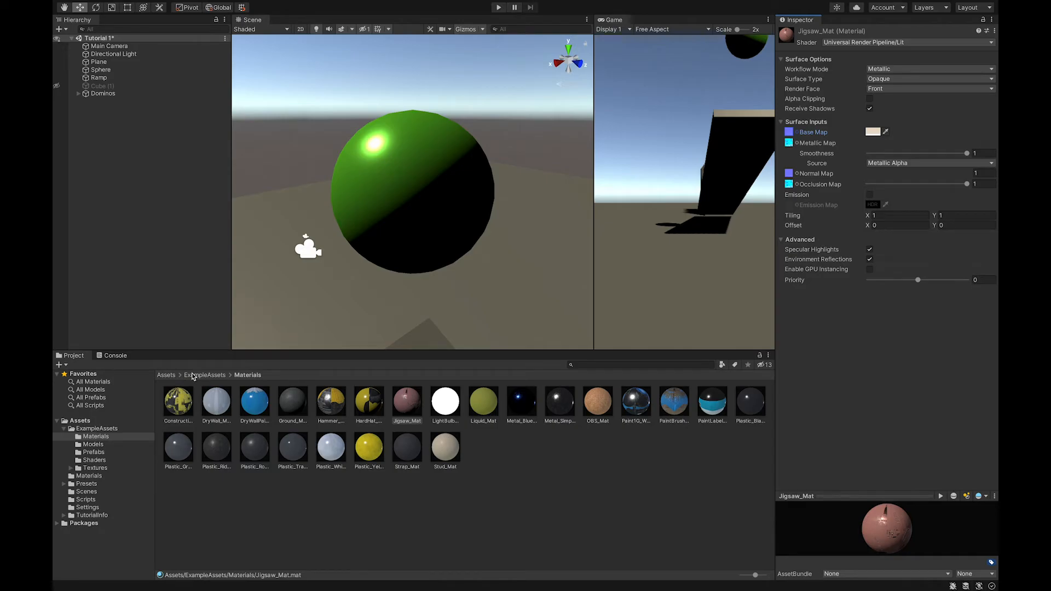
# Return to the project's own Materials folder and select BallMat
pyautogui.click(172, 377)
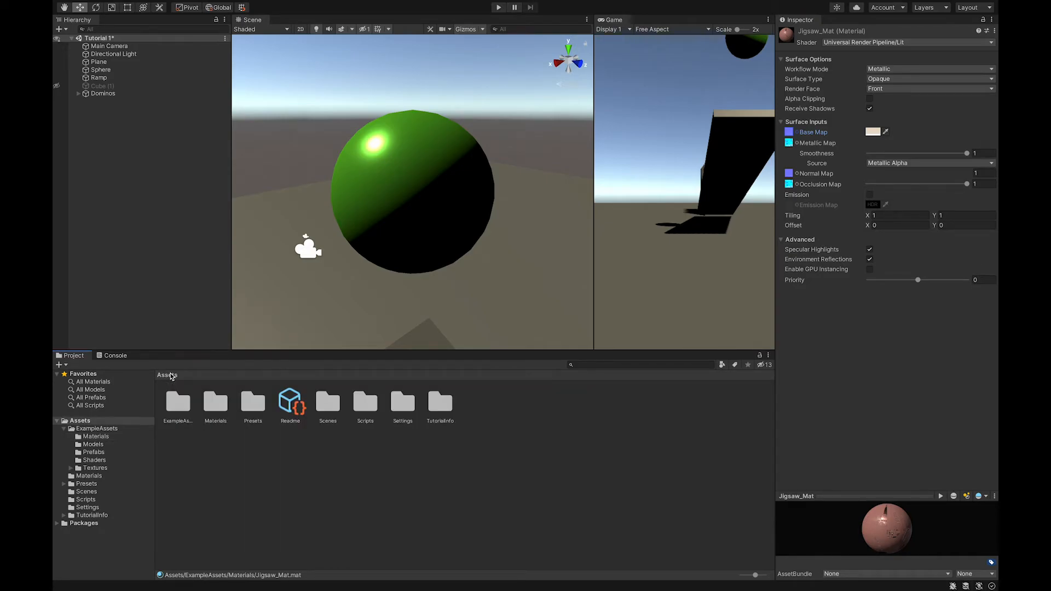
pyautogui.doubleClick(215, 412)
pyautogui.click(182, 408)
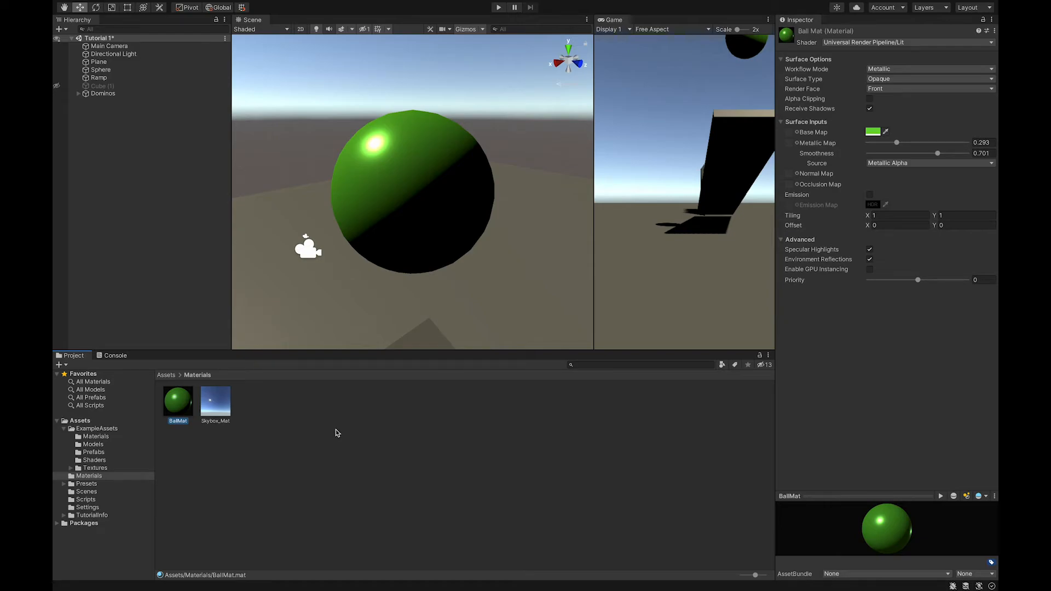
pyautogui.click(289, 404)
pyautogui.rightClick(289, 405)
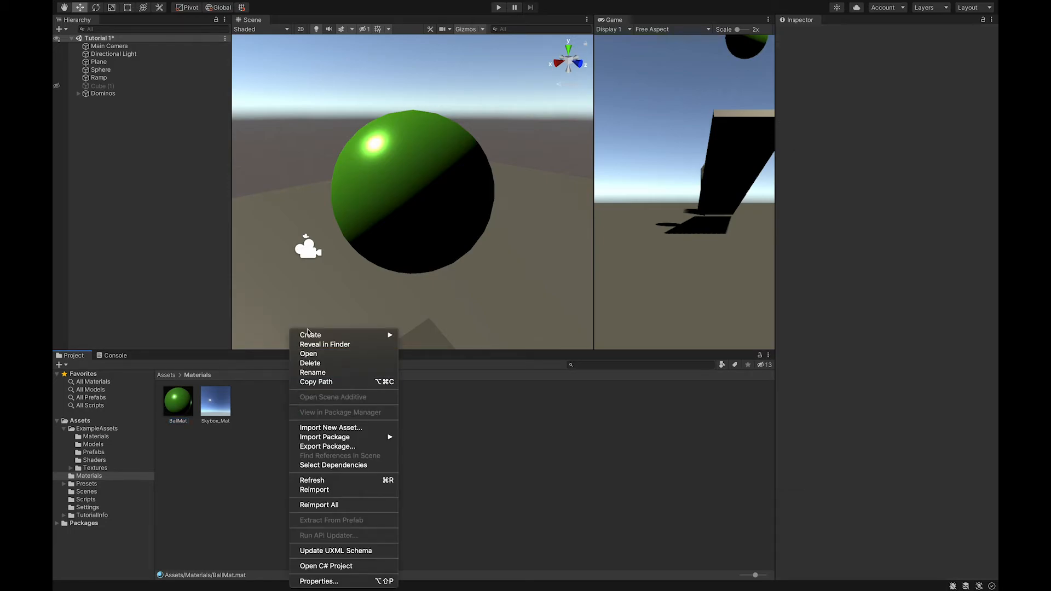
pyautogui.moveTo(309, 336)
pyautogui.click(275, 436)
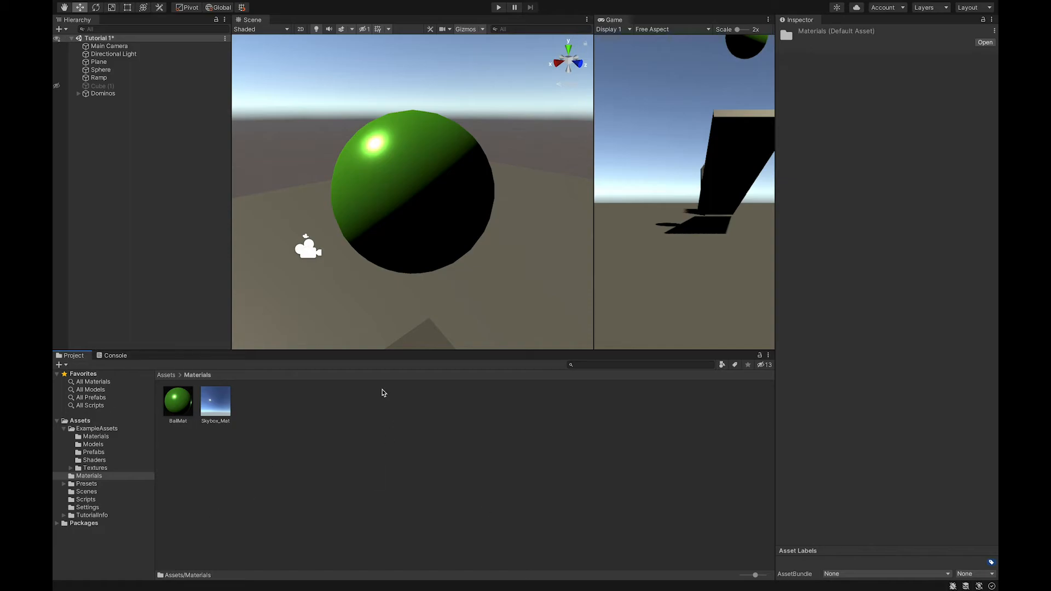
# Create a new material in the Materials folder named RampMat
pyautogui.rightClick(296, 427)
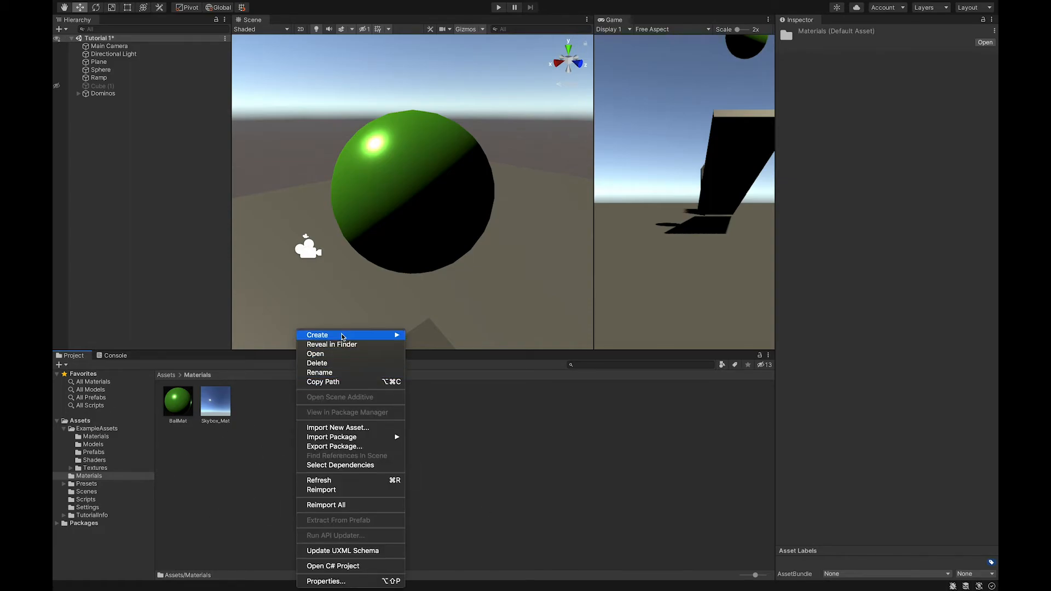
pyautogui.moveTo(340, 334)
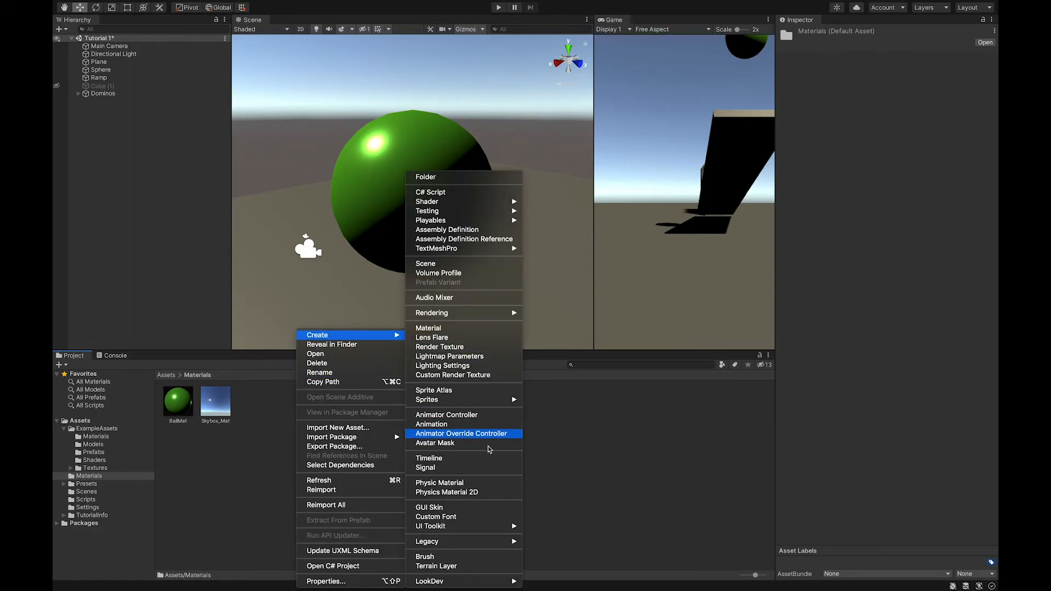
pyautogui.click(496, 328)
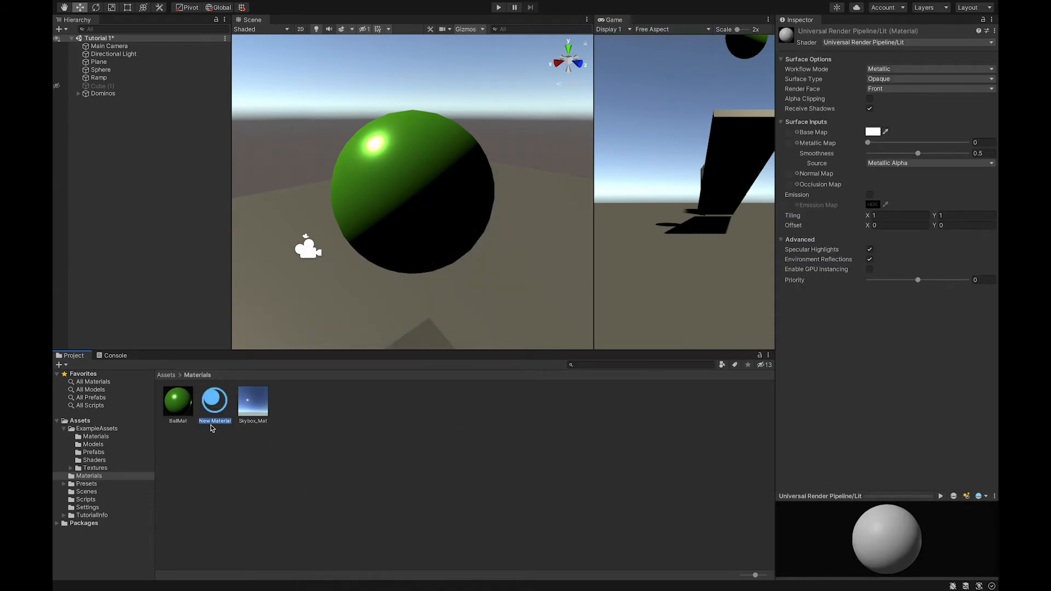
pyautogui.write('RampMa')
pyautogui.press('Return')
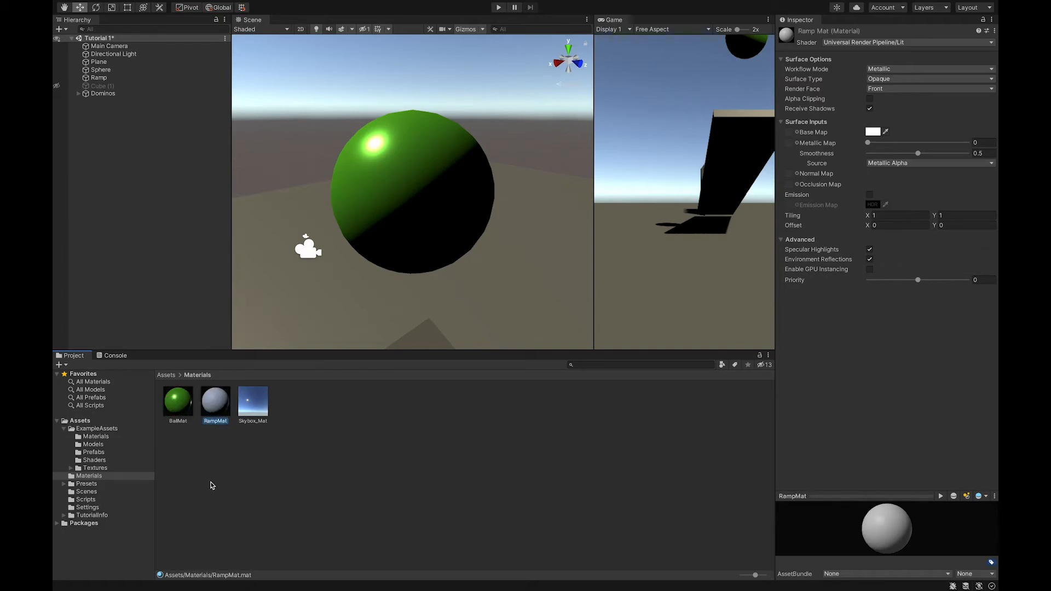
# Set RampMat's base map color to orange, hex E78C1C
pyautogui.click(872, 132)
pyautogui.moveTo(972, 188)
pyautogui.mouseDown()
pyautogui.moveTo(952, 187)
pyautogui.moveTo(968, 188)
pyautogui.mouseUp()
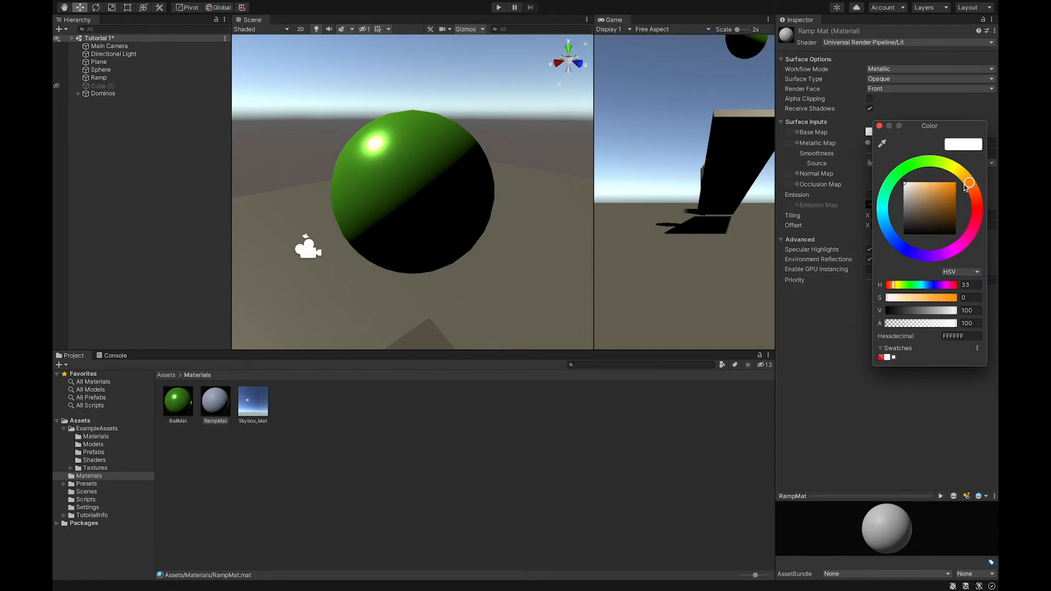
pyautogui.click(948, 188)
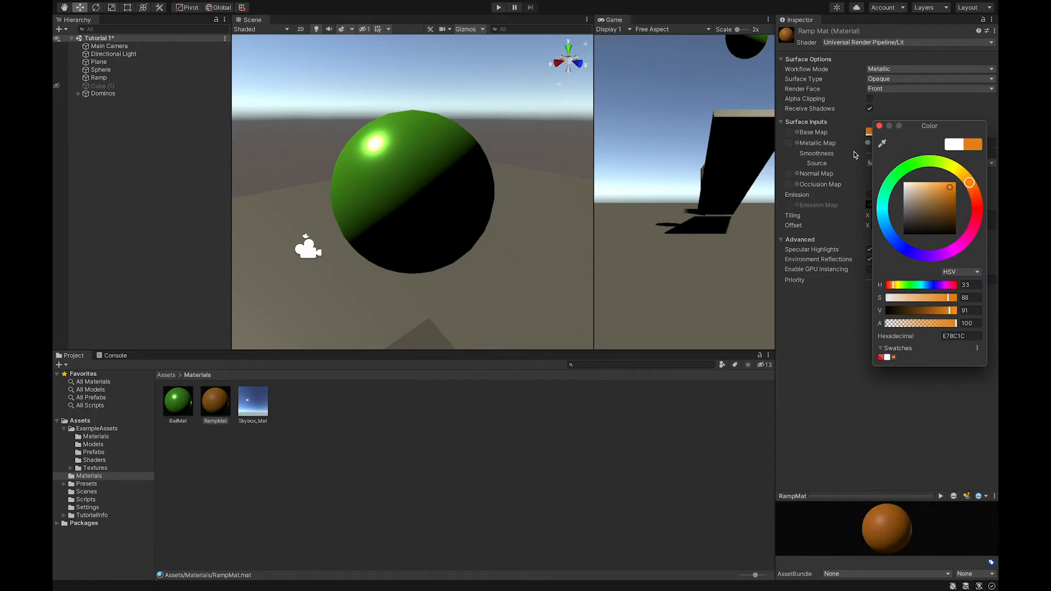
pyautogui.click(879, 126)
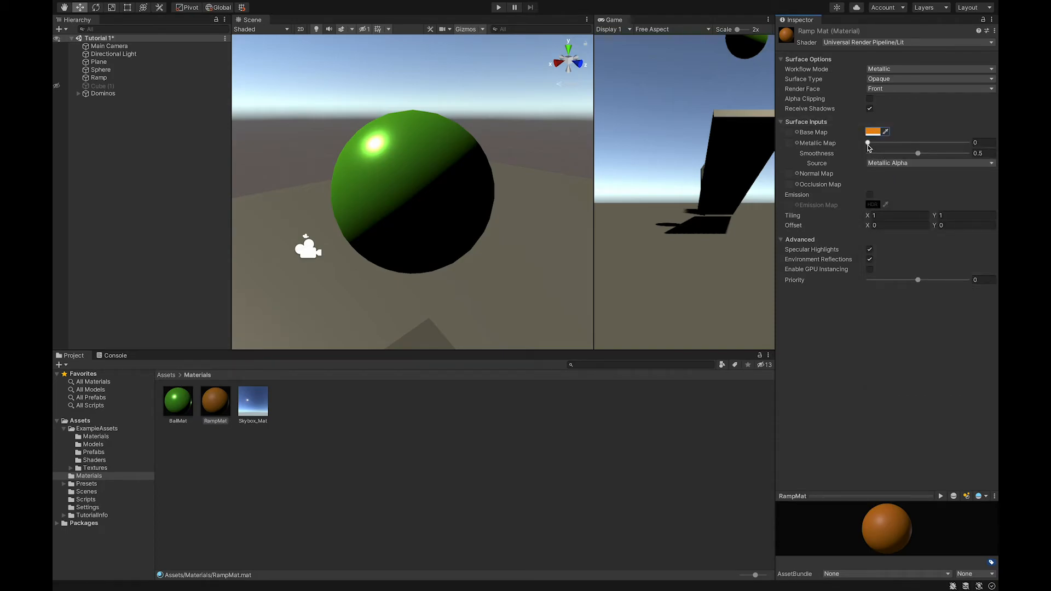
# Switch RampMat's workflow mode to Specular and set Smoothness to about 0.46
pyautogui.click(885, 69)
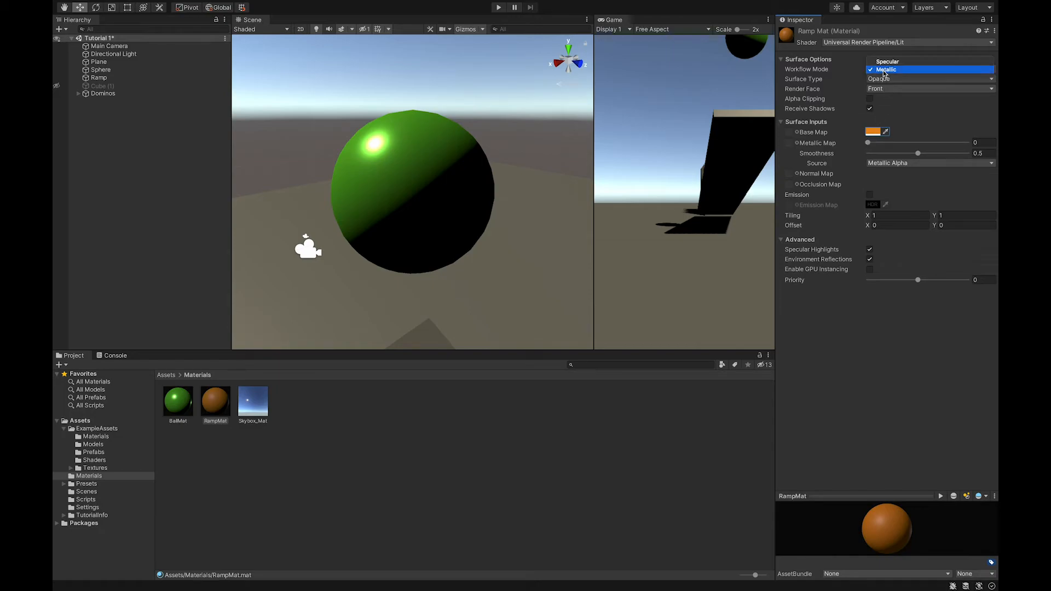
pyautogui.click(885, 63)
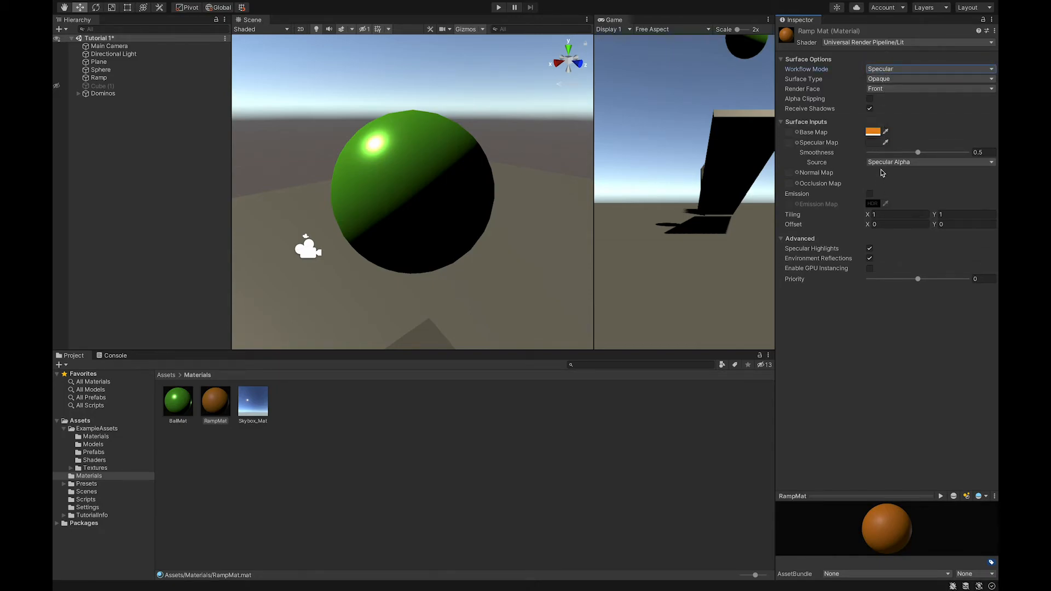
pyautogui.click(918, 153)
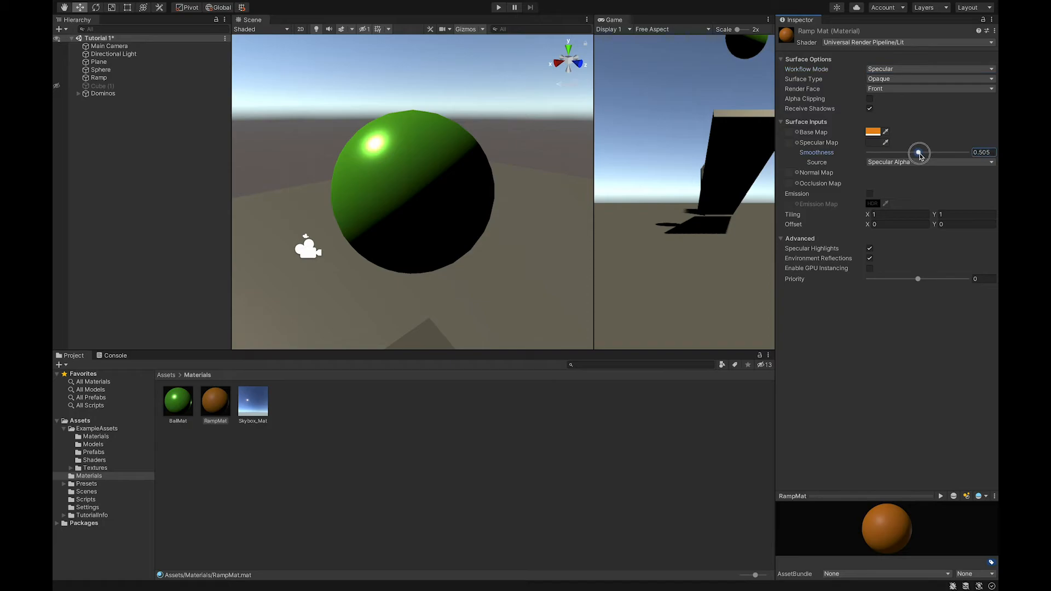
pyautogui.moveTo(919, 155)
pyautogui.mouseDown()
pyautogui.moveTo(935, 155)
pyautogui.moveTo(913, 155)
pyautogui.mouseUp()
# Assign RampMat to the Ramp object
pyautogui.scroll(-3, 417, 277)
pyautogui.scroll(-2, 417, 277)
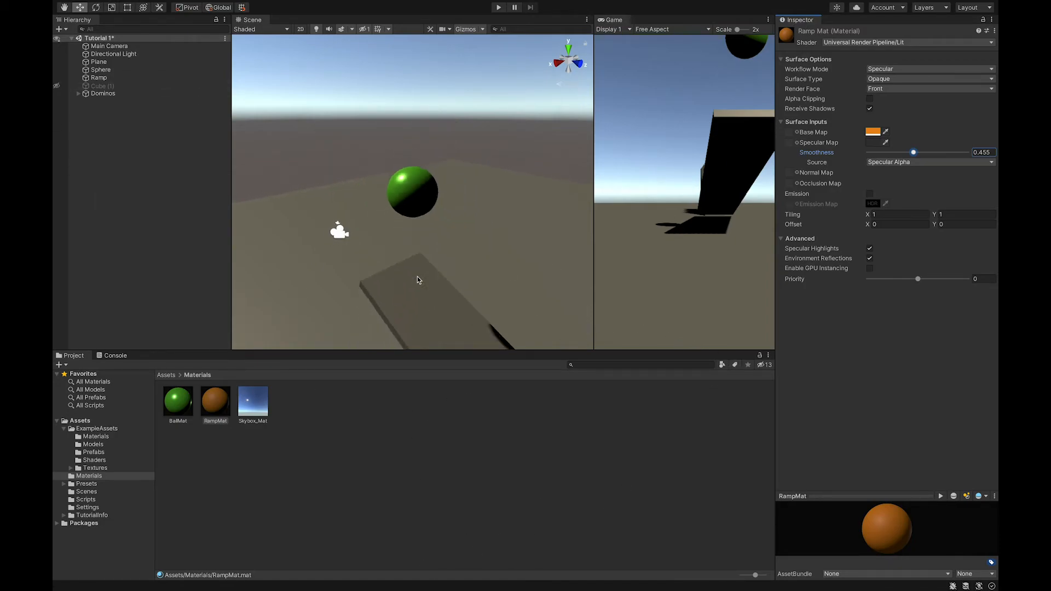
pyautogui.click(99, 78)
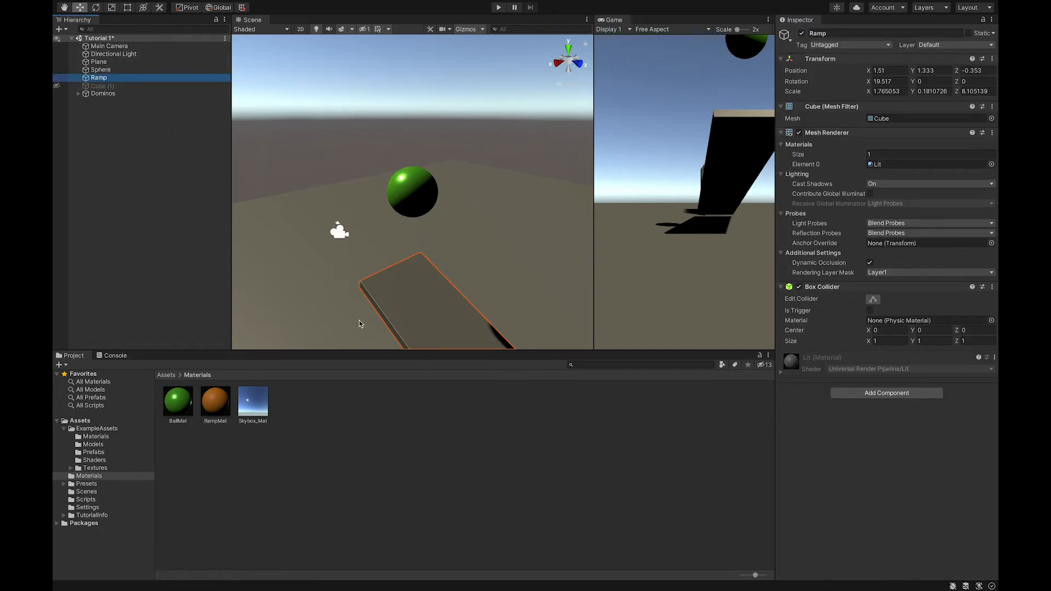
pyautogui.moveTo(212, 396); pyautogui.dragTo(894, 474)
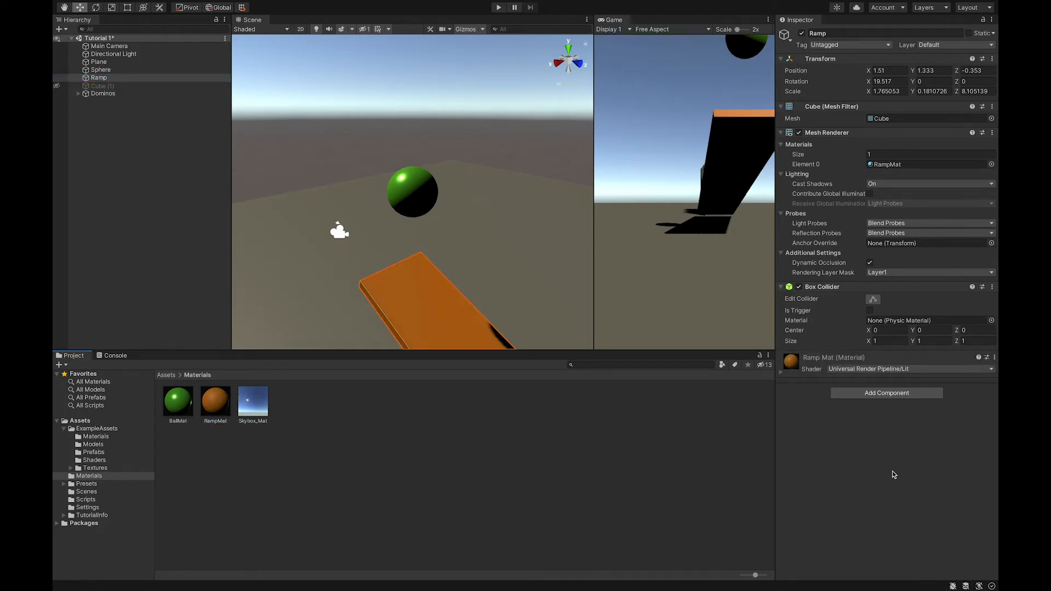
pyautogui.scroll(-5, 368, 260)
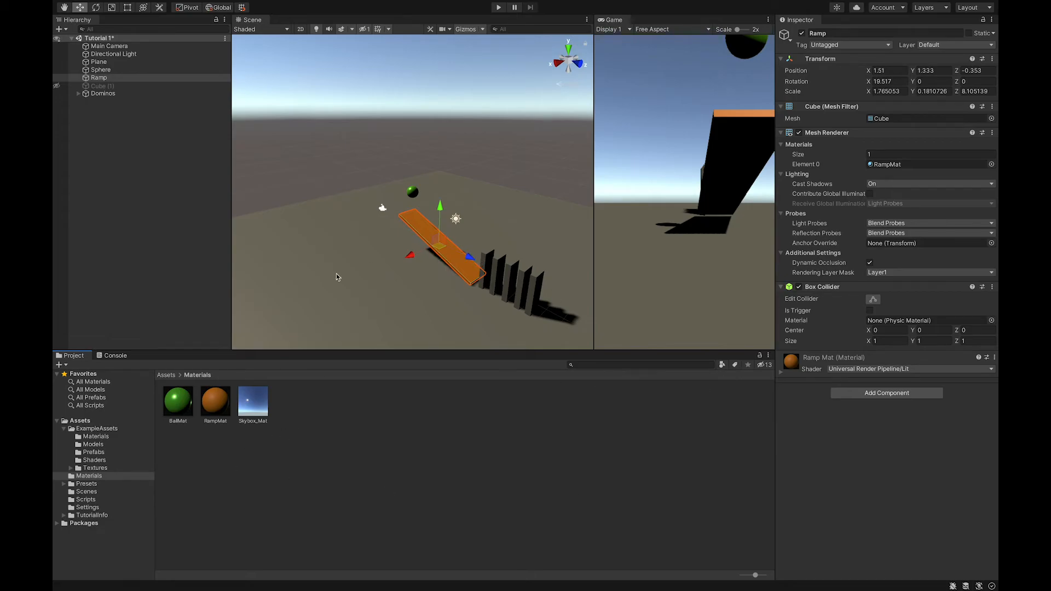
# Try assigning RampMat to the Dominos group and Domino 1, undoing the assignment
pyautogui.click(101, 94)
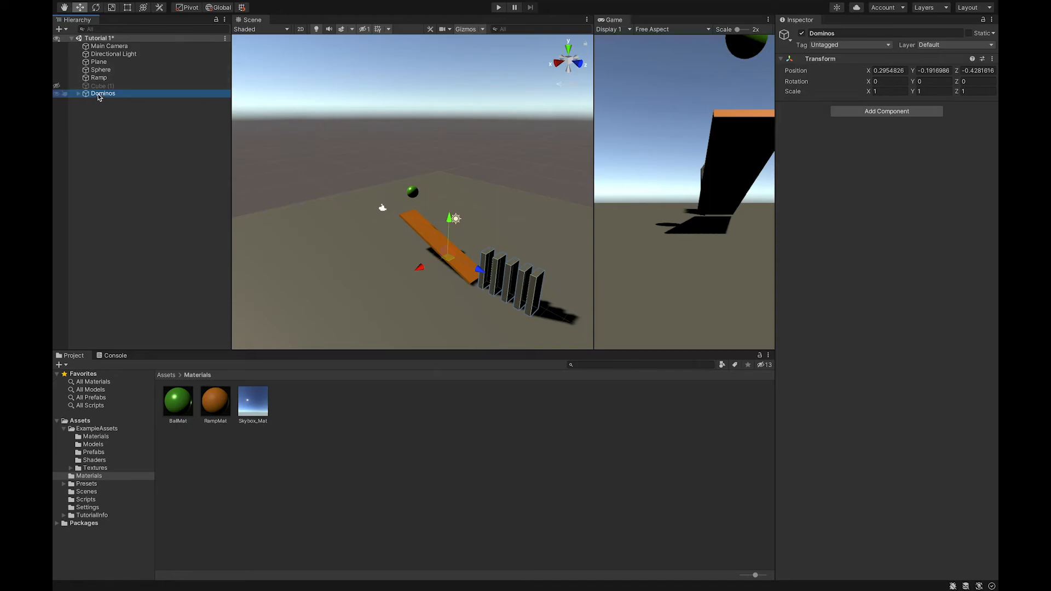
pyautogui.moveTo(209, 409); pyautogui.dragTo(891, 340)
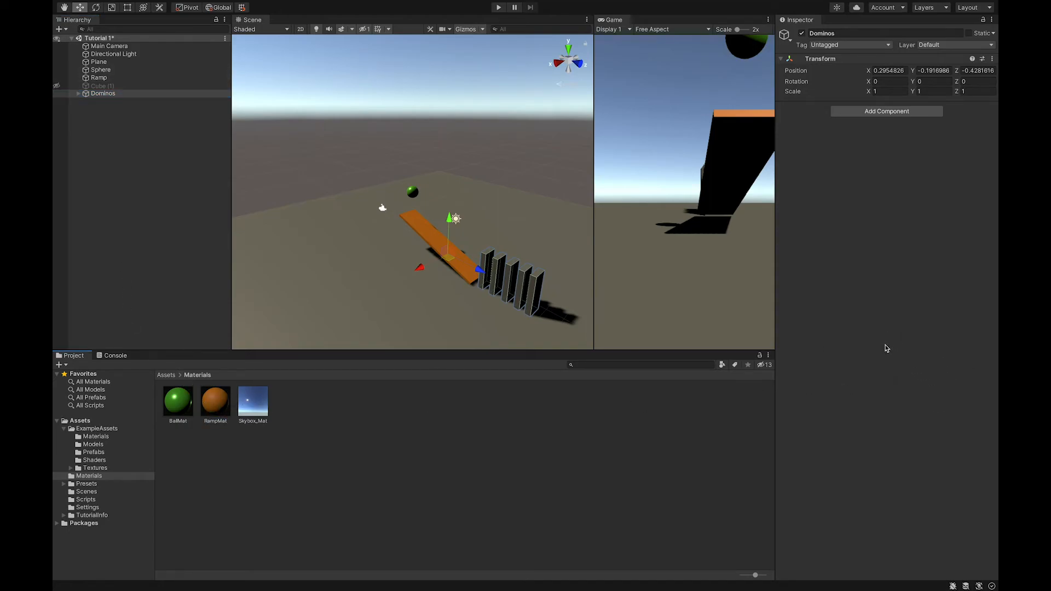
pyautogui.moveTo(207, 404); pyautogui.dragTo(865, 192)
pyautogui.moveTo(210, 422); pyautogui.dragTo(893, 220)
pyautogui.click(77, 94)
pyautogui.click(105, 102)
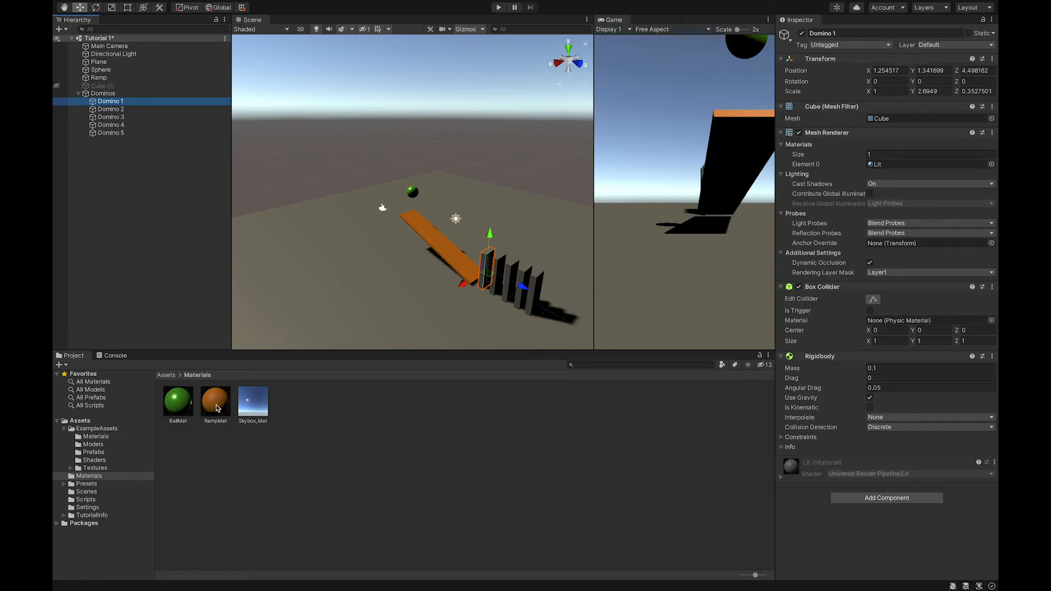
pyautogui.moveTo(217, 408); pyautogui.dragTo(889, 174)
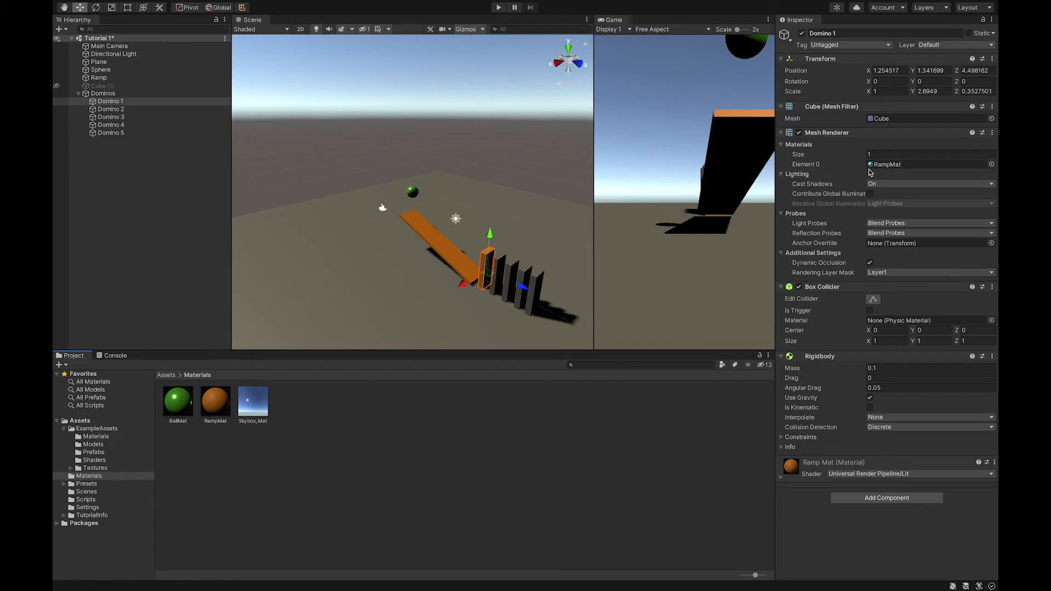
pyautogui.hotkey('ctrl', 'z')
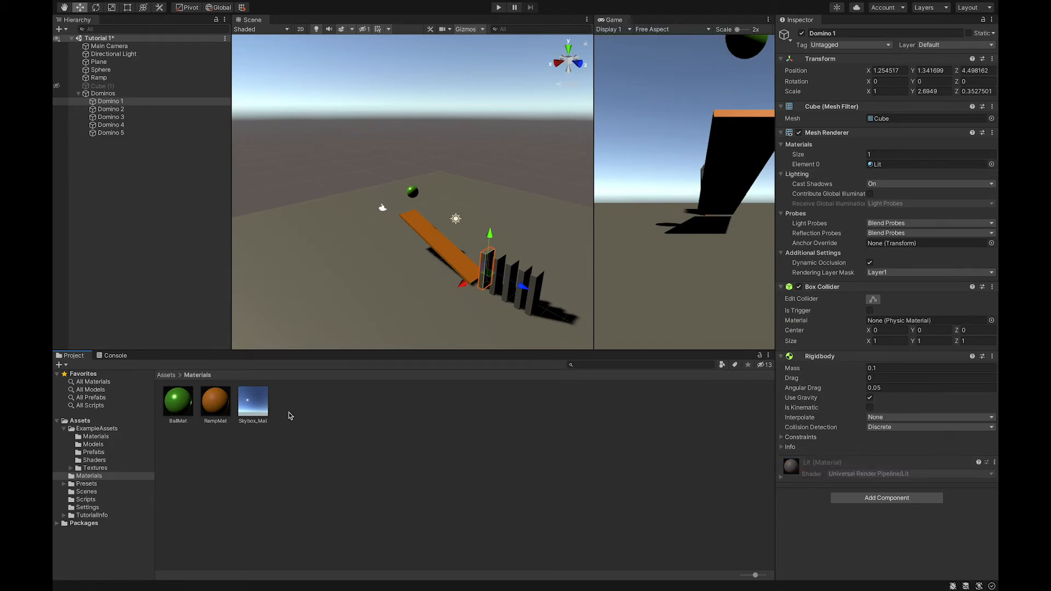
# Create a new material in the Materials folder named DomMat
pyautogui.click(333, 421)
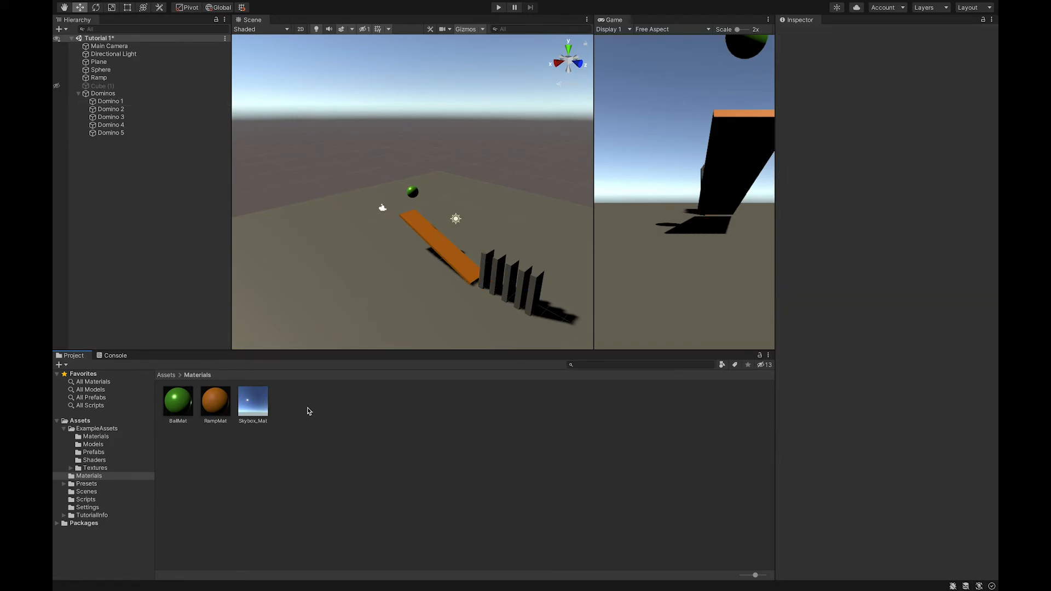
pyautogui.rightClick(314, 405)
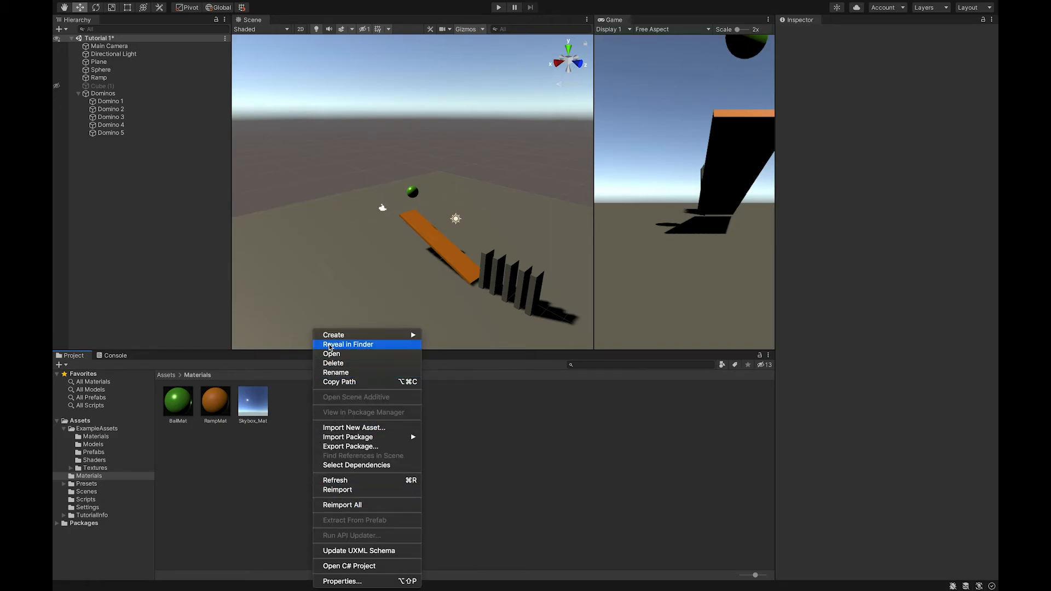
pyautogui.moveTo(331, 336)
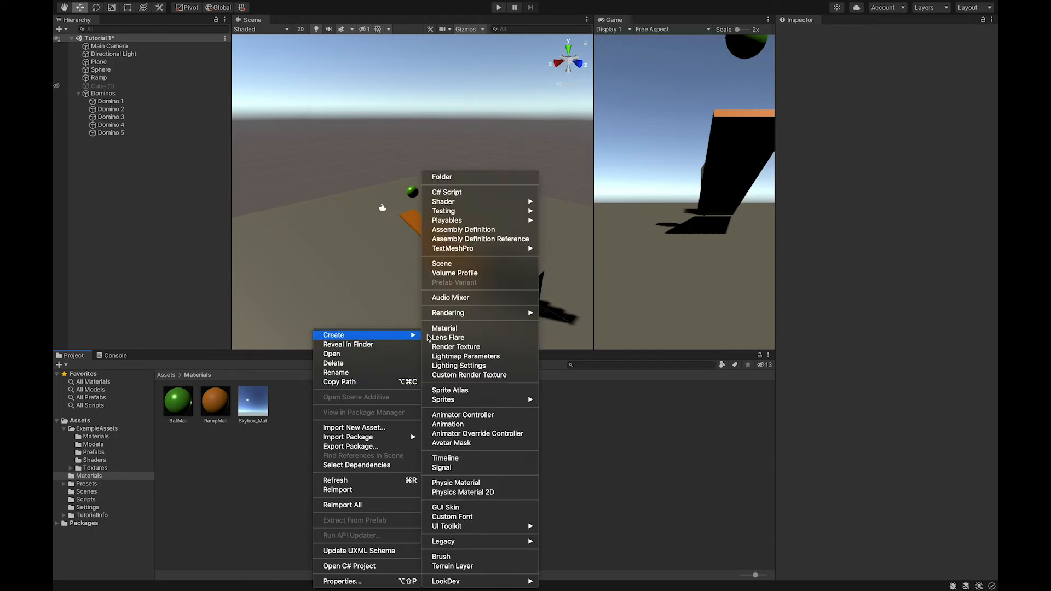
pyautogui.click(449, 329)
pyautogui.write('DomMat')
pyautogui.press('Return')
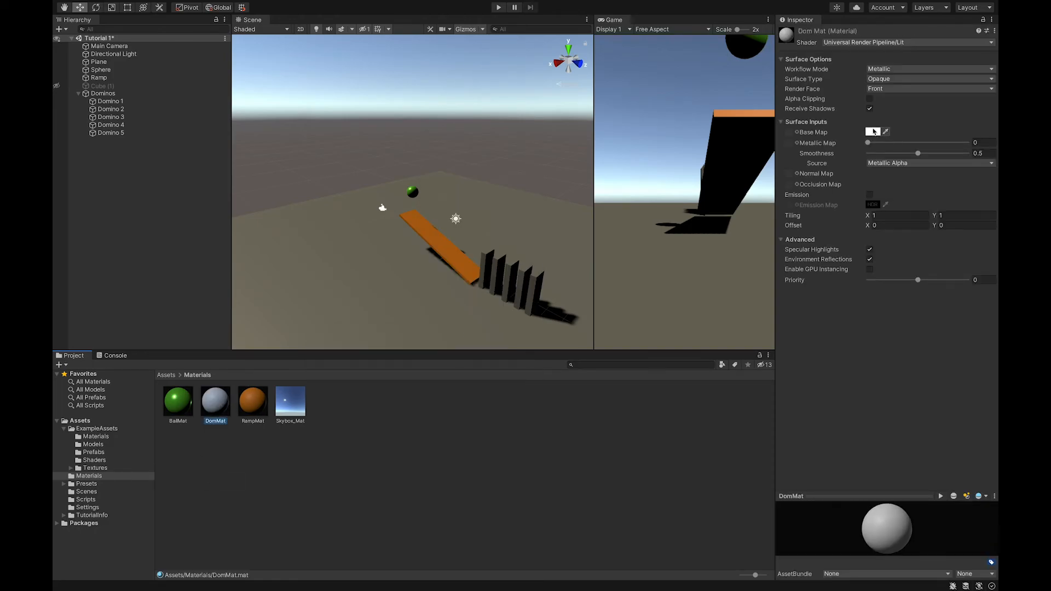
# Set DomMat's base map to a purple-pink color, Metallic about 0.51 and Smoothness about 0.77
pyautogui.click(872, 132)
pyautogui.click(934, 192)
pyautogui.click(880, 141)
pyautogui.moveTo(882, 142); pyautogui.dragTo(944, 153)
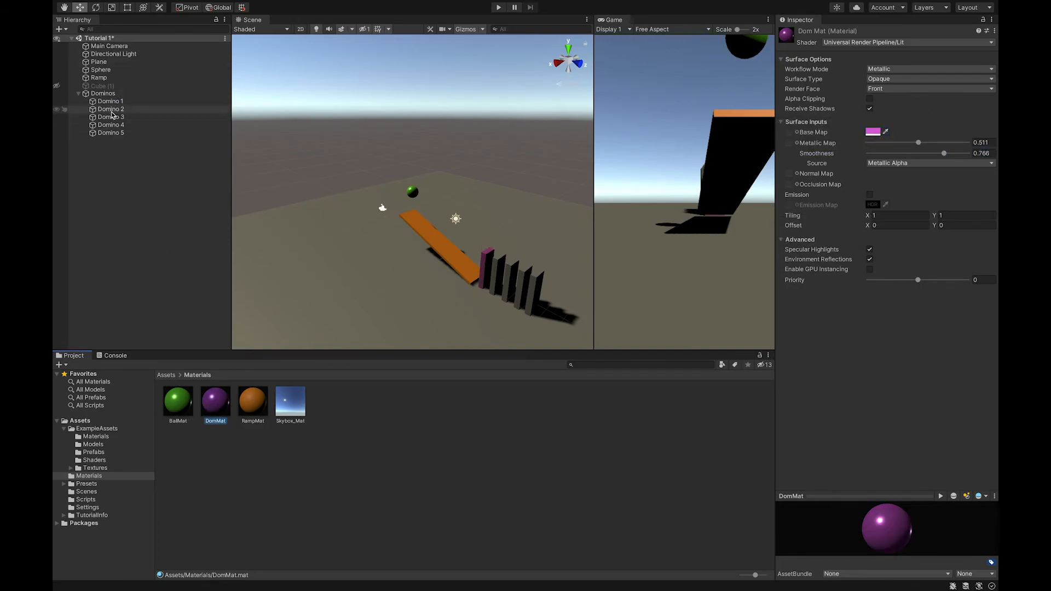
# Assign DomMat to Domino 2 through Domino 5
pyautogui.moveTo(221, 412); pyautogui.dragTo(110, 110)
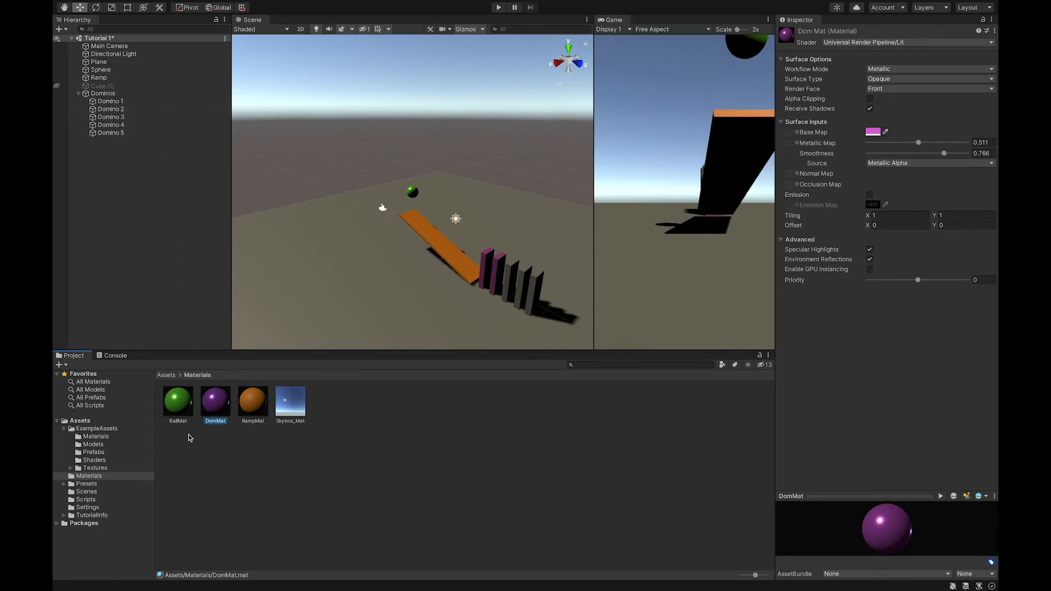
pyautogui.moveTo(216, 402); pyautogui.dragTo(106, 118)
pyautogui.moveTo(211, 407); pyautogui.dragTo(121, 125)
pyautogui.moveTo(211, 406); pyautogui.dragTo(117, 135)
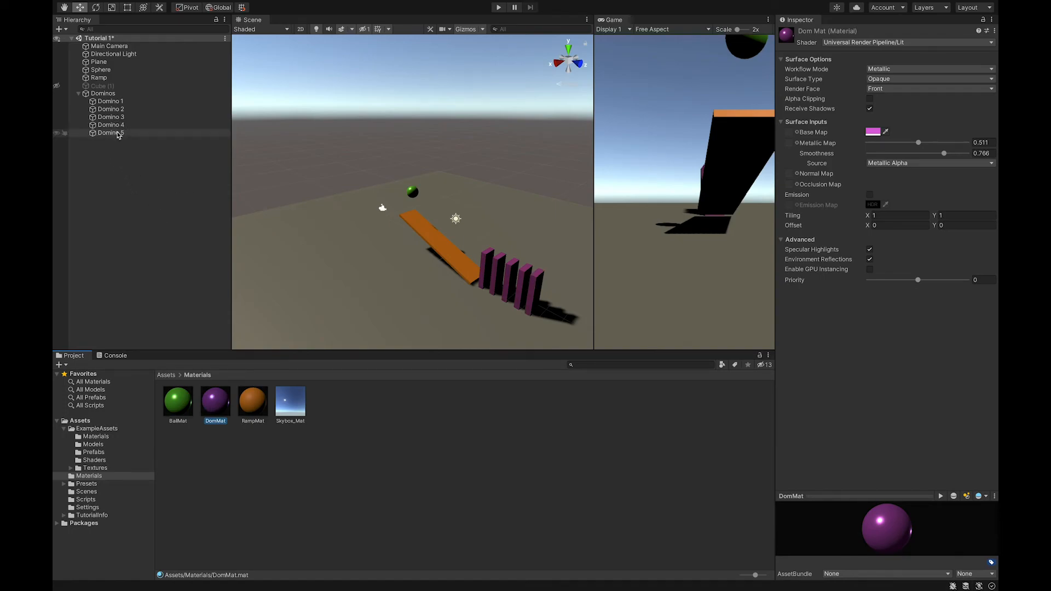
pyautogui.scroll(2, 518, 290)
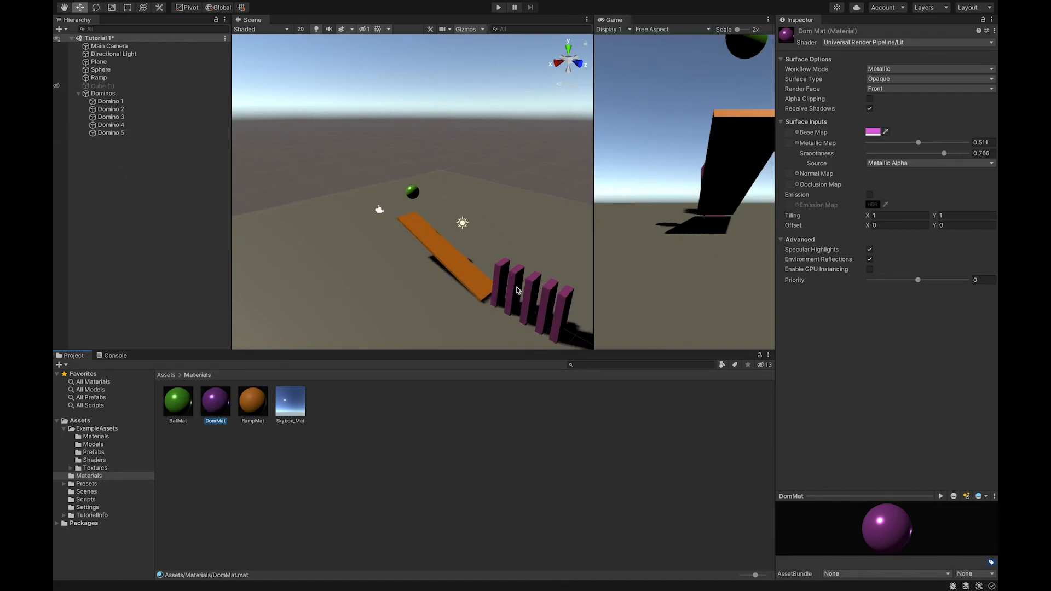
pyautogui.scroll(1, 515, 287)
pyautogui.scroll(-3, 516, 287)
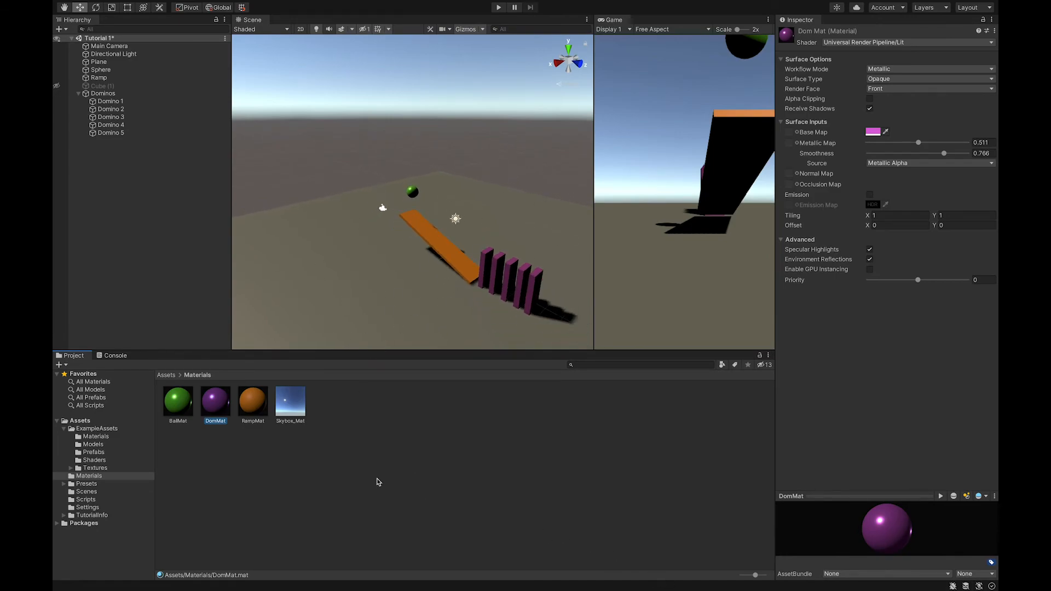
# Create a new material in the Materials folder named planeMat
pyautogui.rightClick(345, 415)
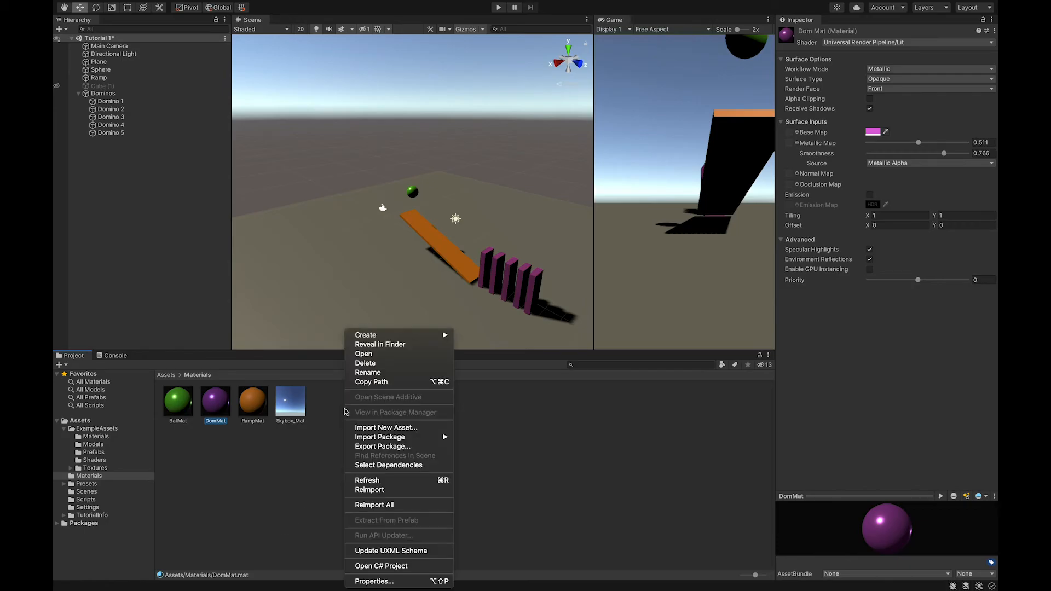
pyautogui.moveTo(404, 335)
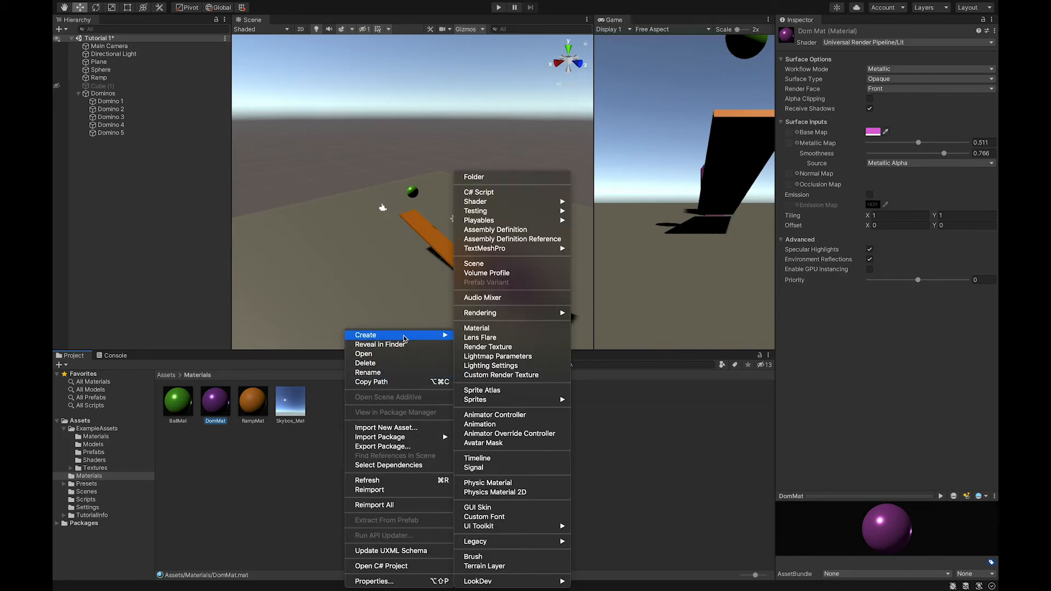
pyautogui.click(530, 331)
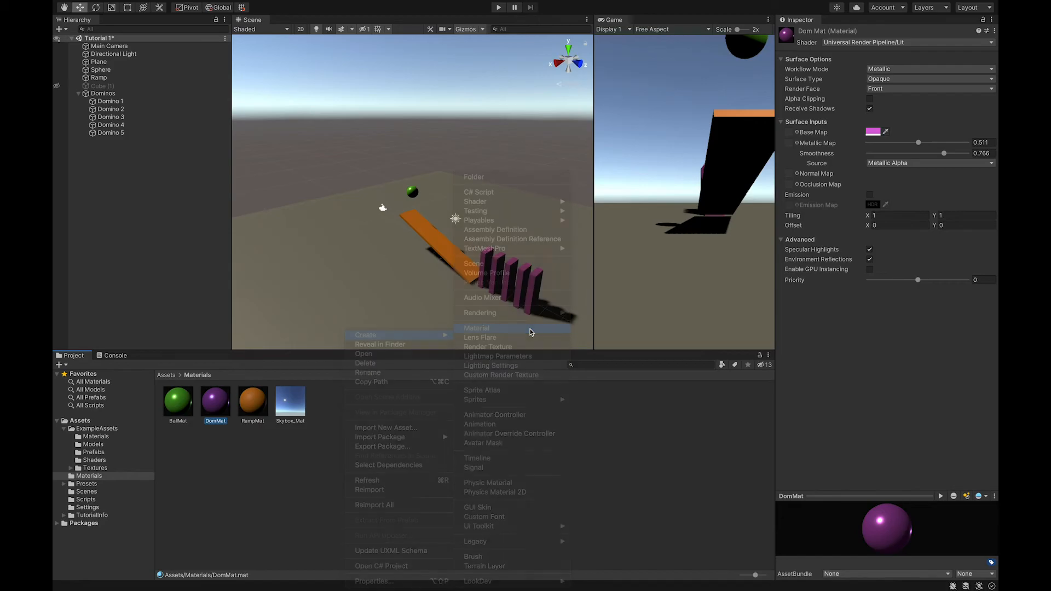
pyautogui.write('Pl')
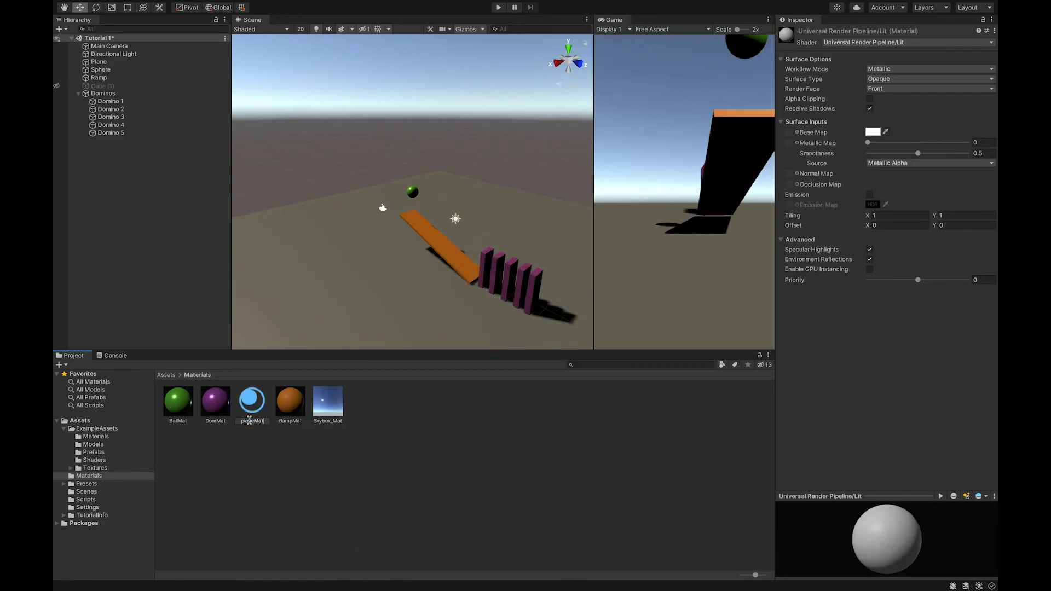
pyautogui.click(249, 392)
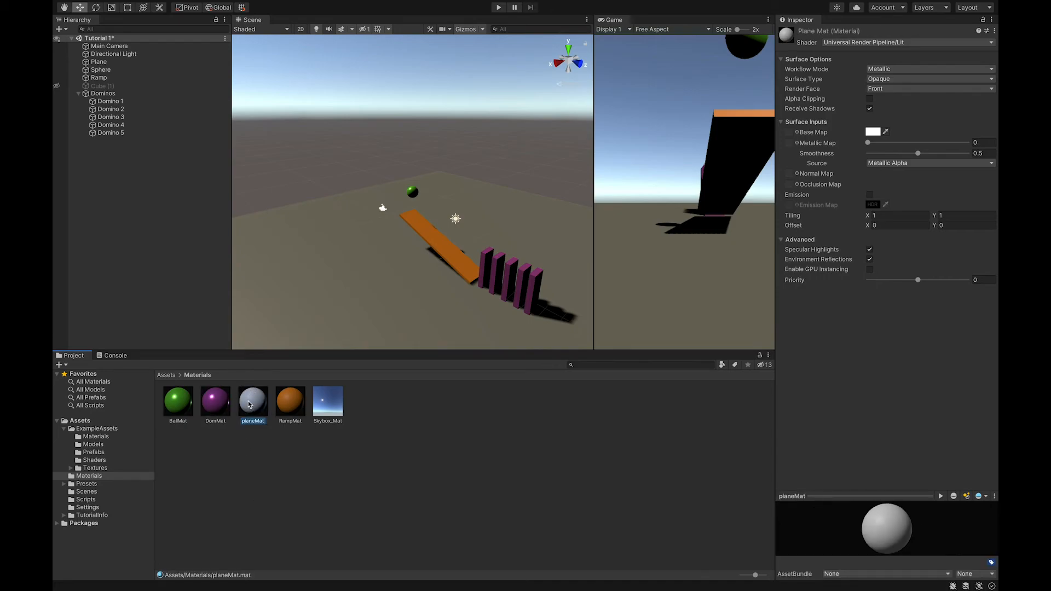
# Set planeMat's base map color to blue, hex 7984C3
pyautogui.click(872, 132)
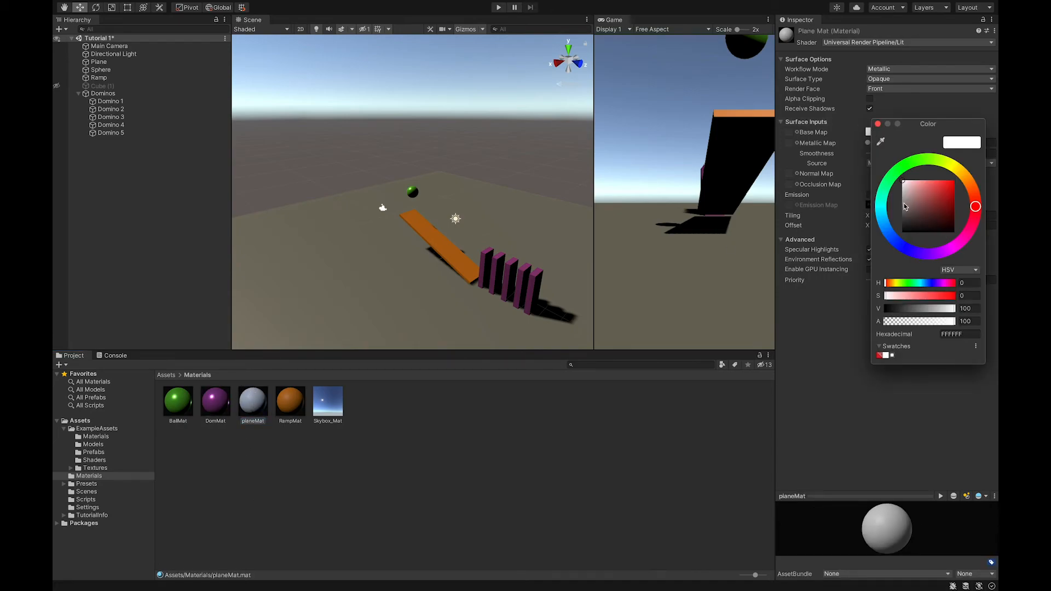
pyautogui.click(881, 205)
pyautogui.moveTo(886, 236); pyautogui.dragTo(898, 244)
pyautogui.moveTo(943, 196); pyautogui.dragTo(921, 193)
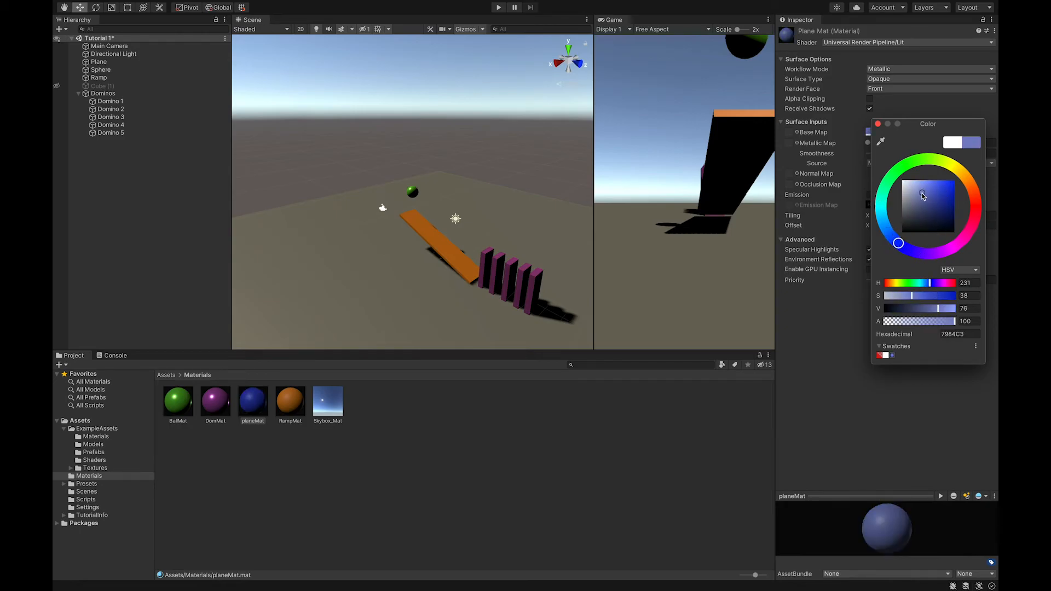
pyautogui.click(878, 125)
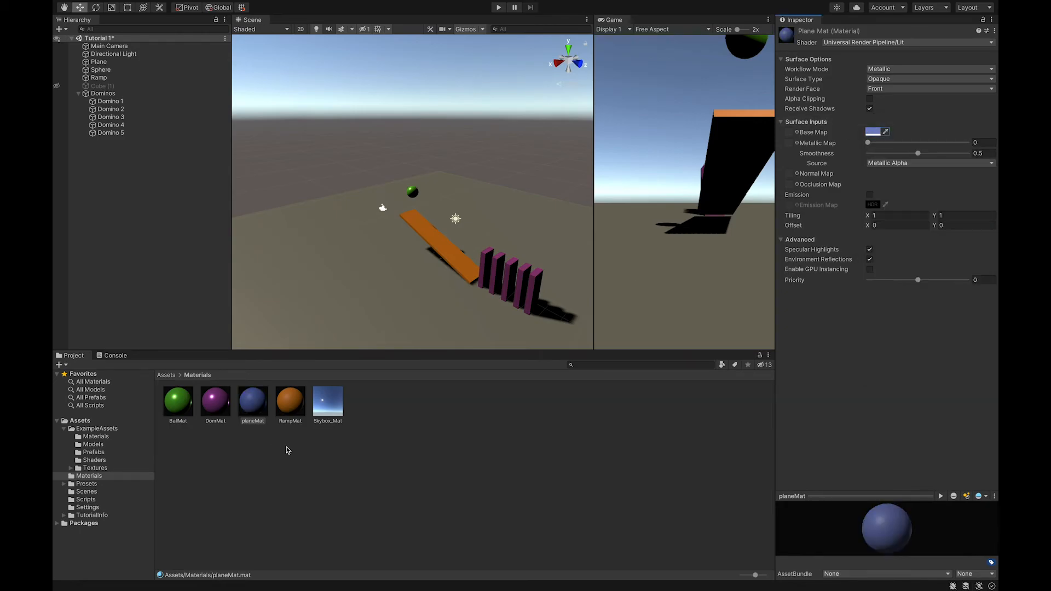
# Assign planeMat to the ground plane
pyautogui.moveTo(248, 411); pyautogui.dragTo(310, 270)
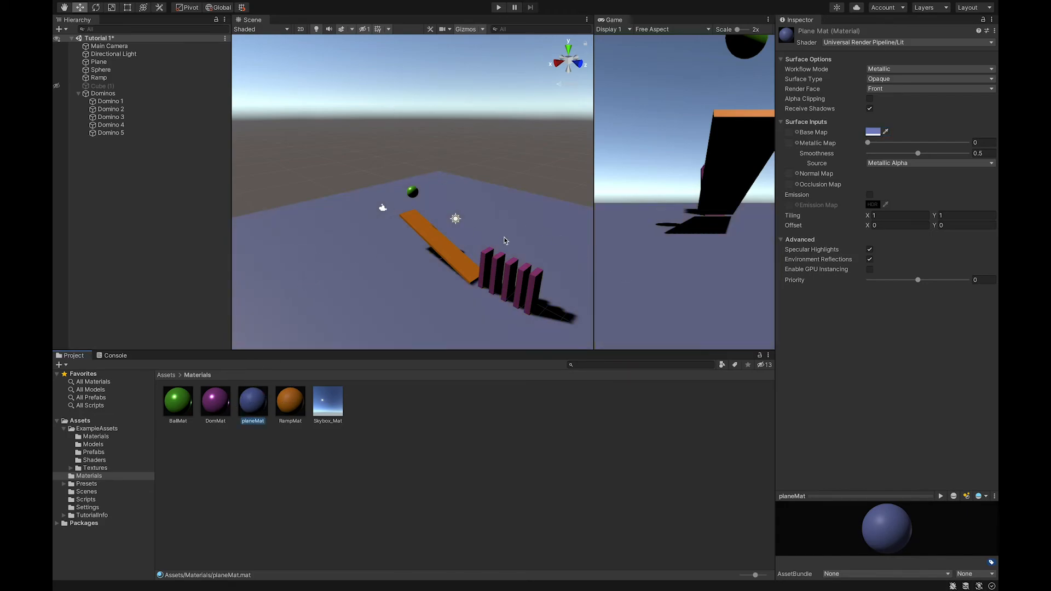
pyautogui.keyDown('alt'); pyautogui.moveTo(455, 292); pyautogui.dragTo(547, 281); pyautogui.keyUp('alt')
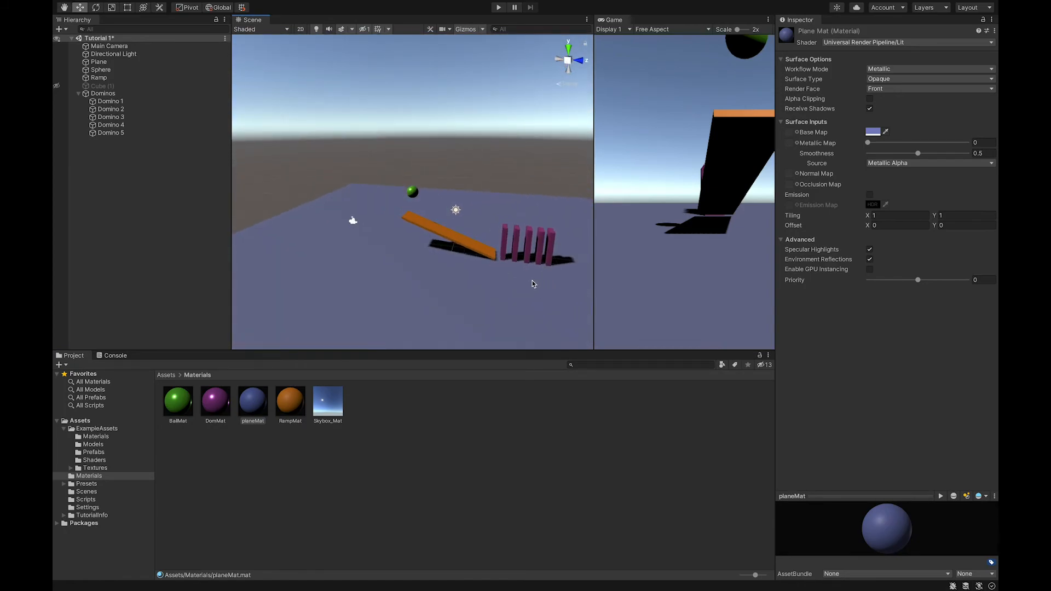
# Play the scene to test the dominoes falling, and stop playback
pyautogui.press('q')
pyautogui.moveTo(515, 271); pyautogui.dragTo(404, 237)
pyautogui.scroll(5, 404, 237)
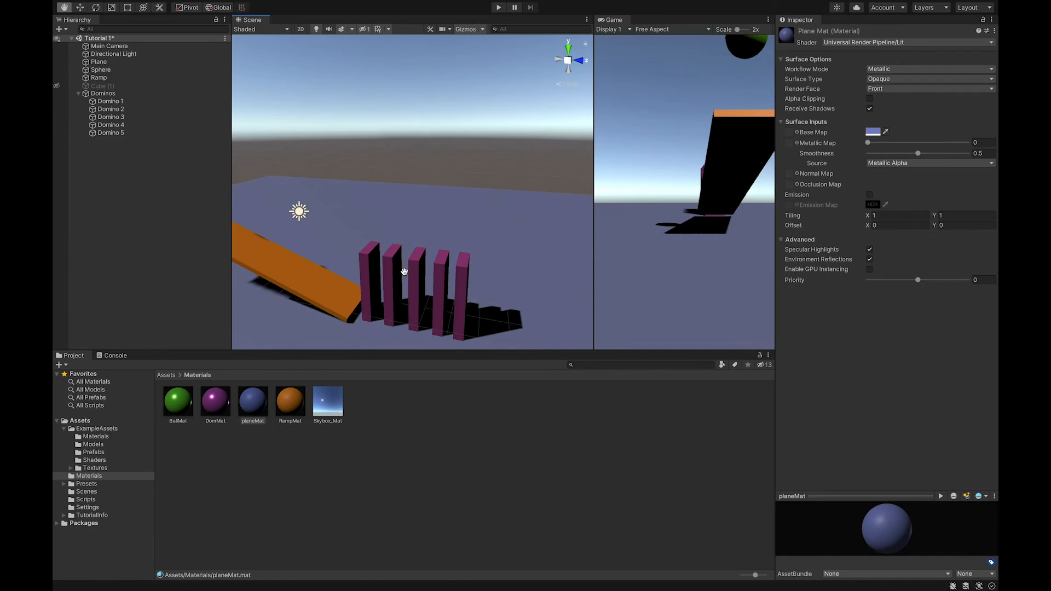
pyautogui.keyDown('alt'); pyautogui.moveTo(393, 322); pyautogui.dragTo(326, 271); pyautogui.keyUp('alt')
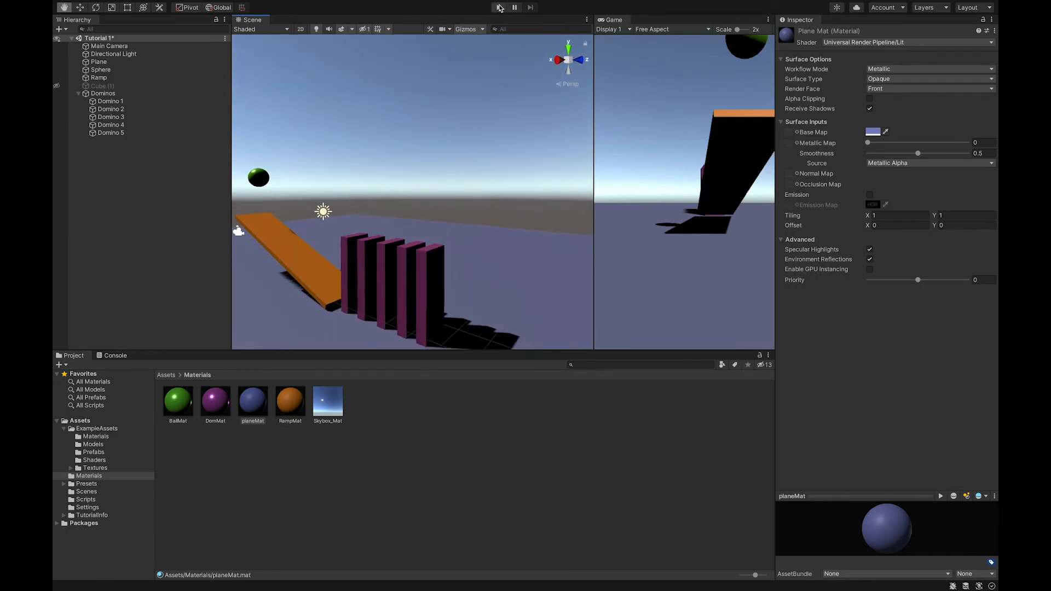
pyautogui.click(497, 8)
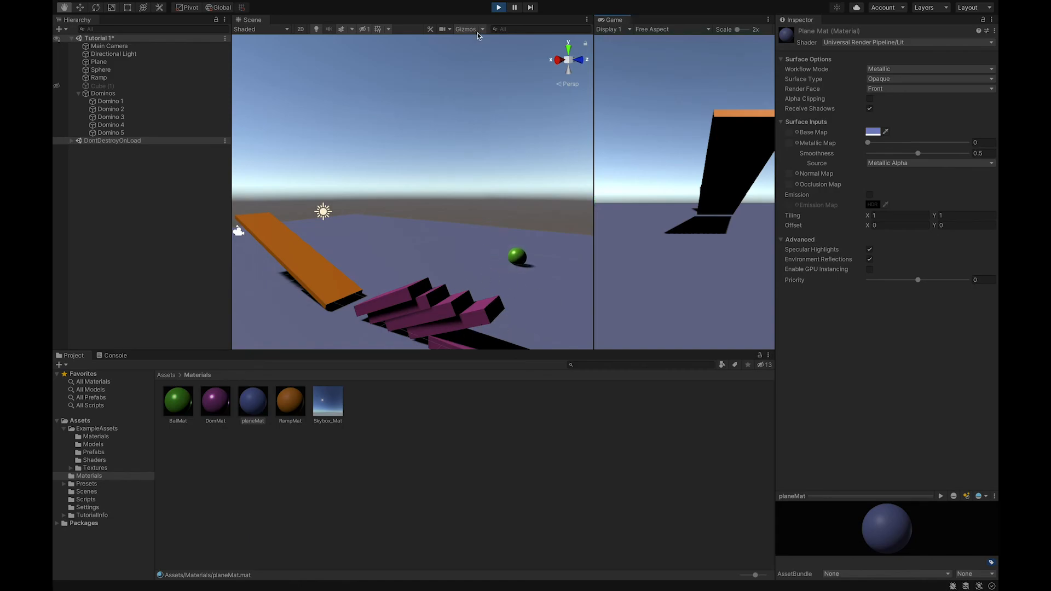
pyautogui.click(498, 7)
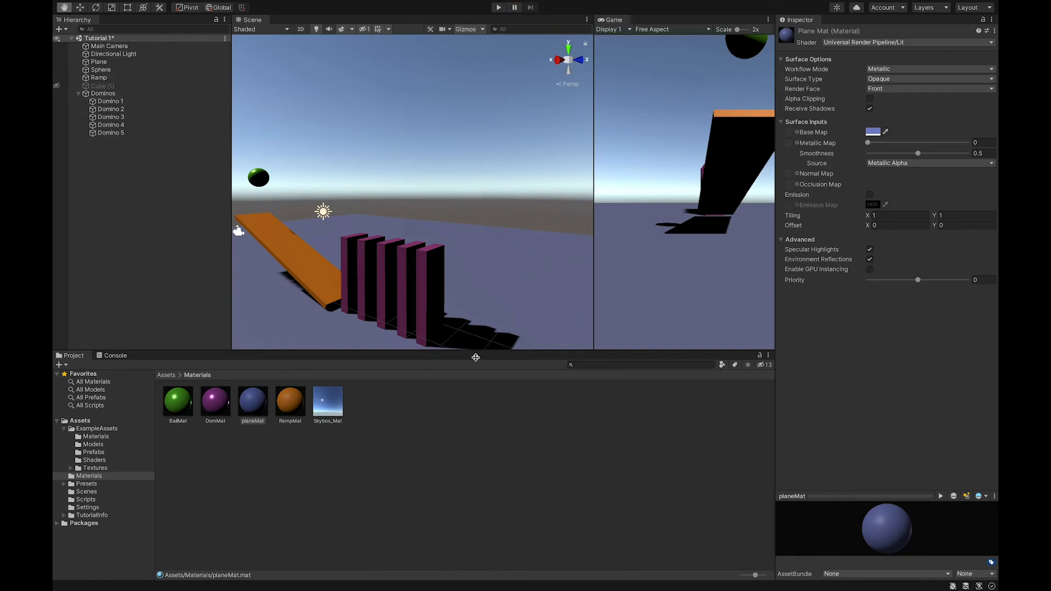
# Set the Directional Light's intensity to 0.7 and its shadow type to No Shadows
pyautogui.click(121, 54)
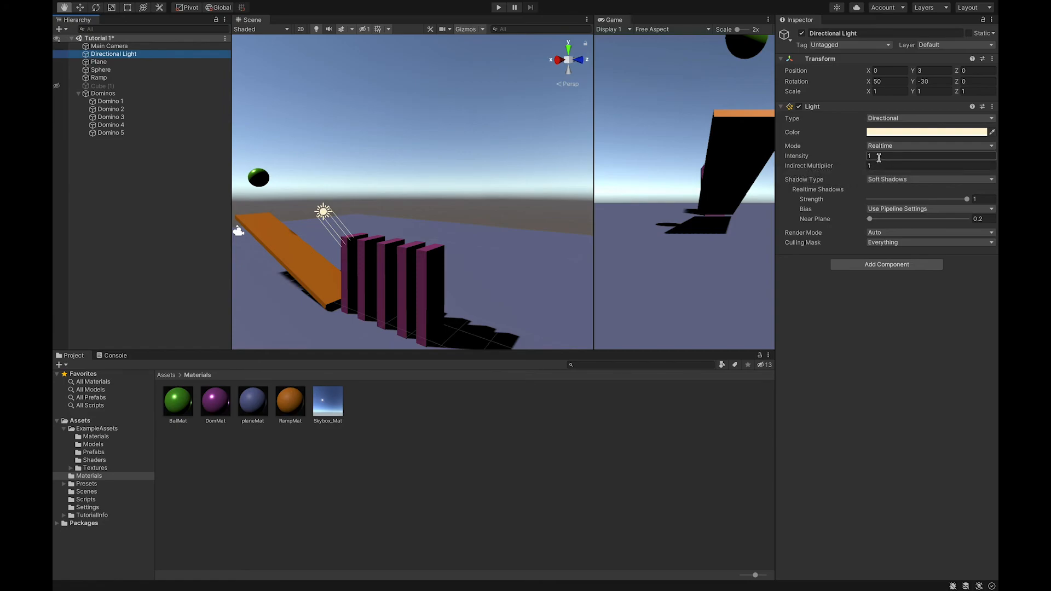
pyautogui.click(798, 157)
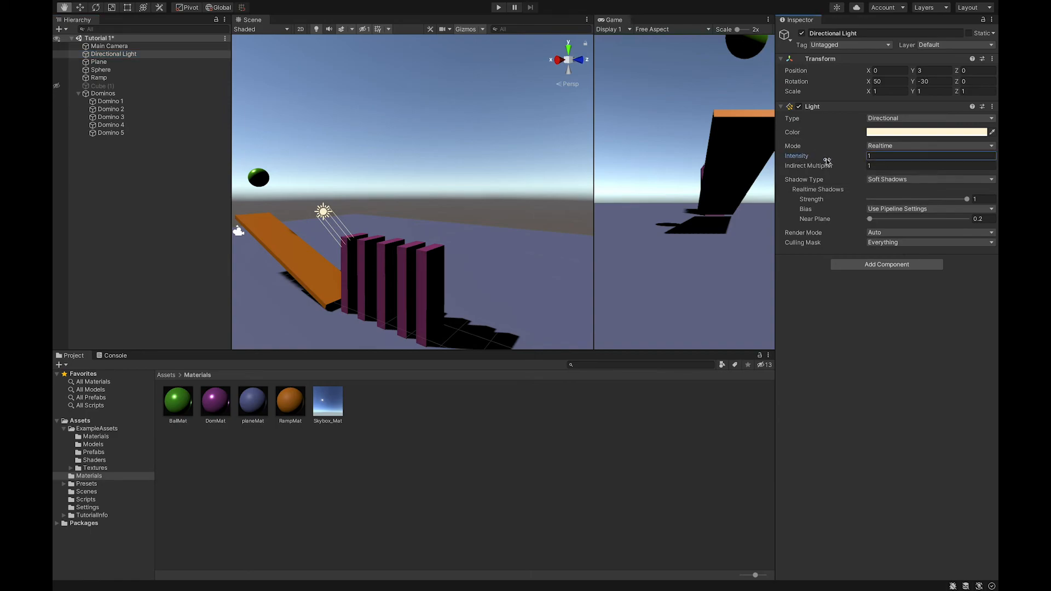
pyautogui.doubleClick(879, 157)
pyautogui.write('2')
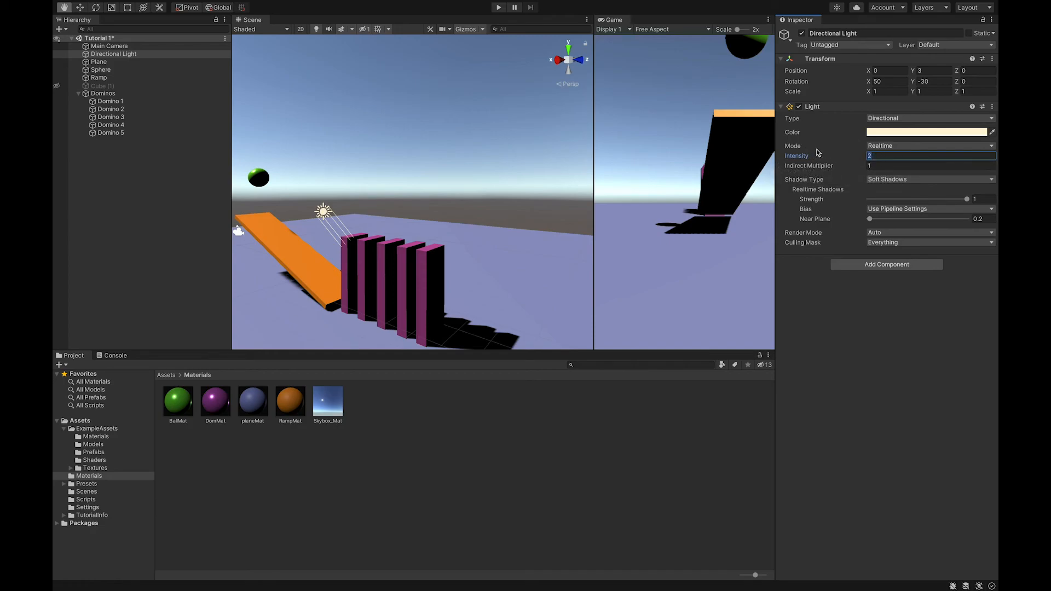
pyautogui.write('0.1')
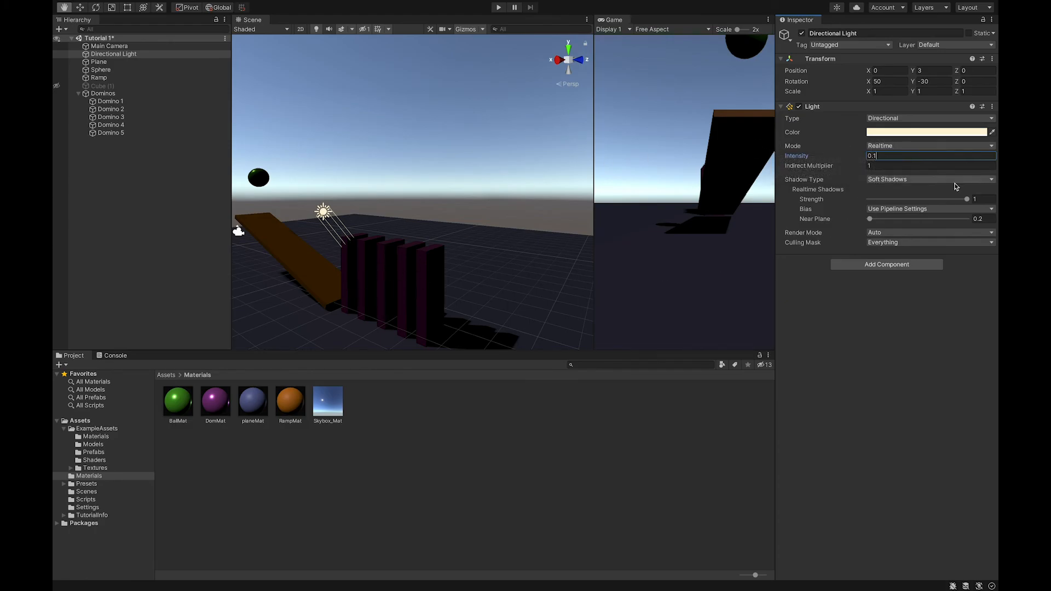
pyautogui.click(803, 157)
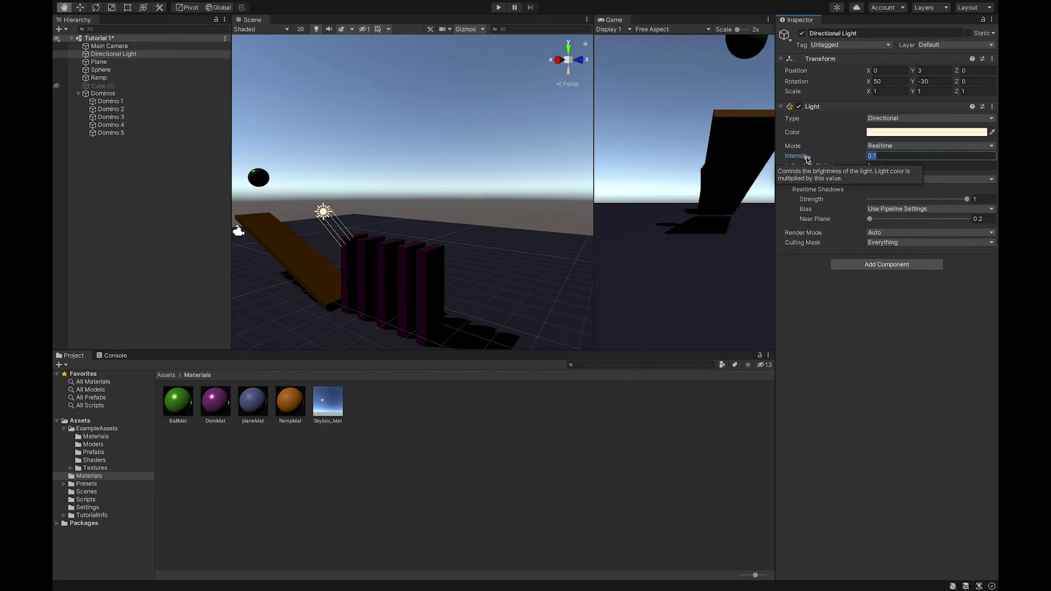
pyautogui.write('.7')
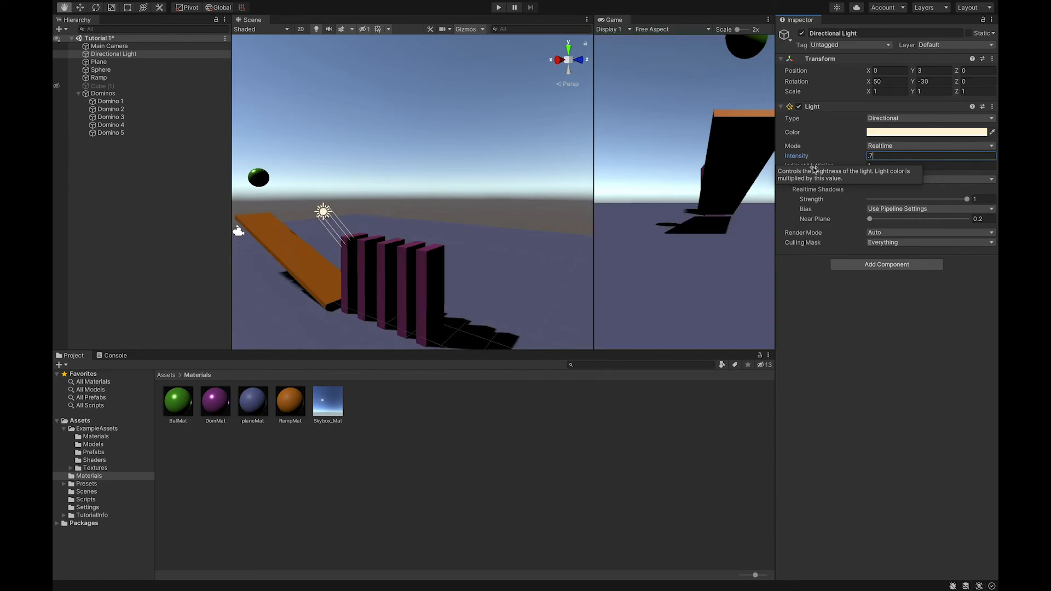
pyautogui.press('Return')
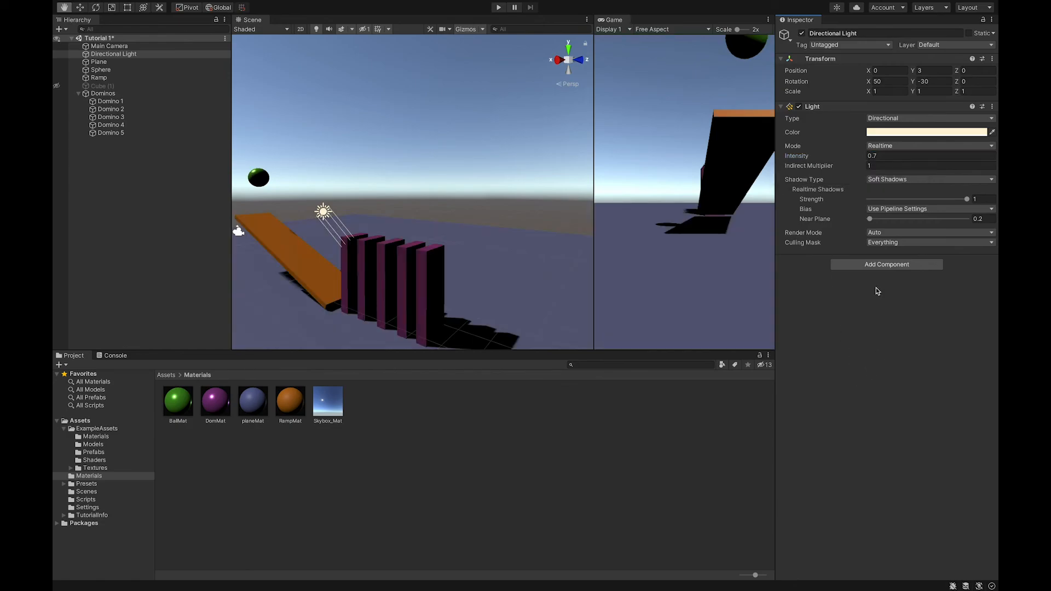
pyautogui.click(936, 185)
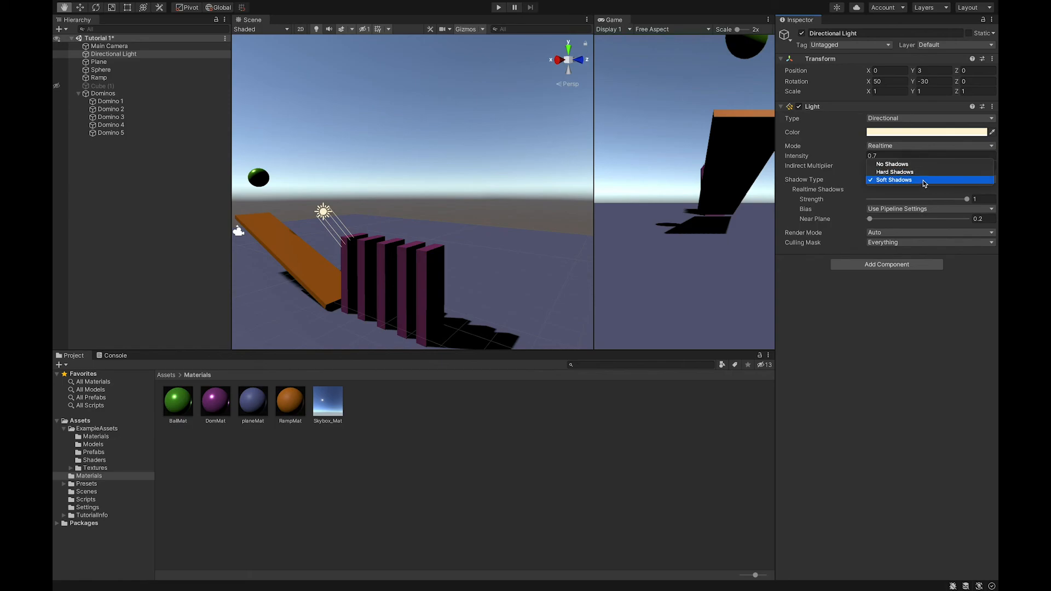
pyautogui.click(918, 165)
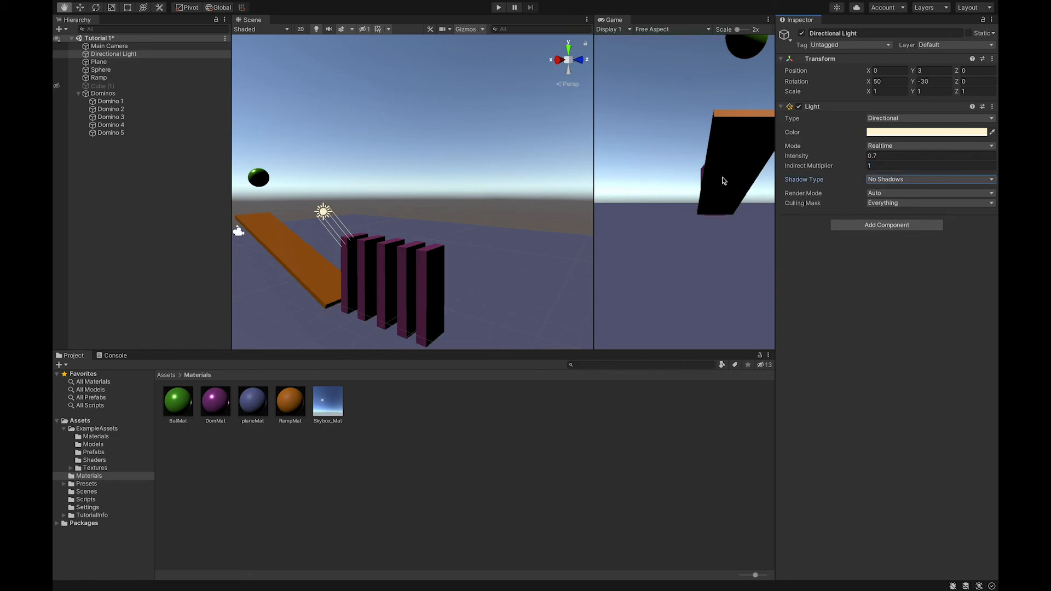
# Set the Directional Light's shadow type to Soft Shadows with a shadow strength of about 0.734
pyautogui.click(900, 179)
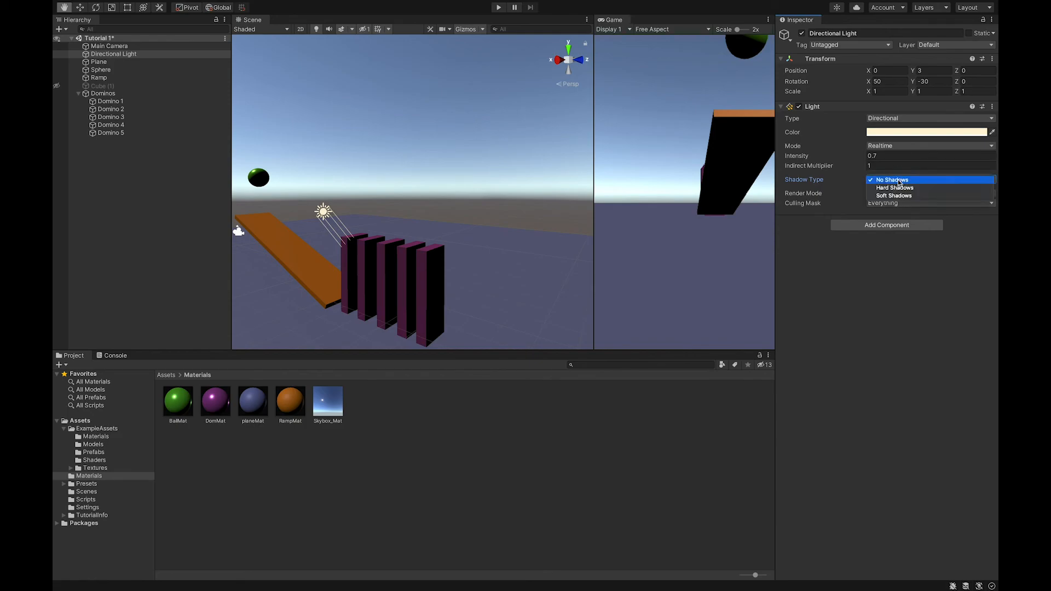
pyautogui.click(900, 187)
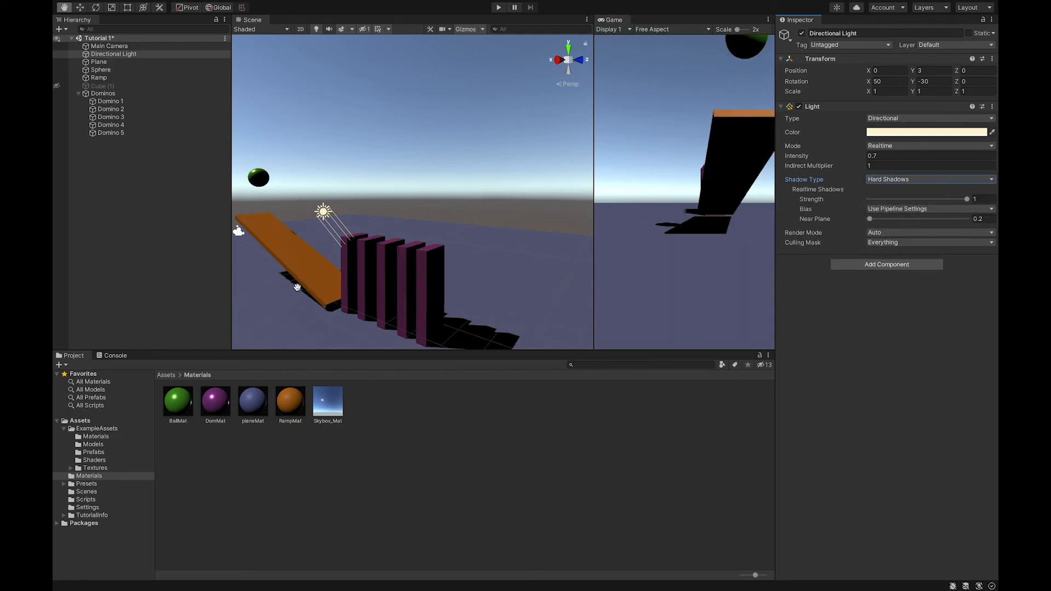
pyautogui.click(876, 182)
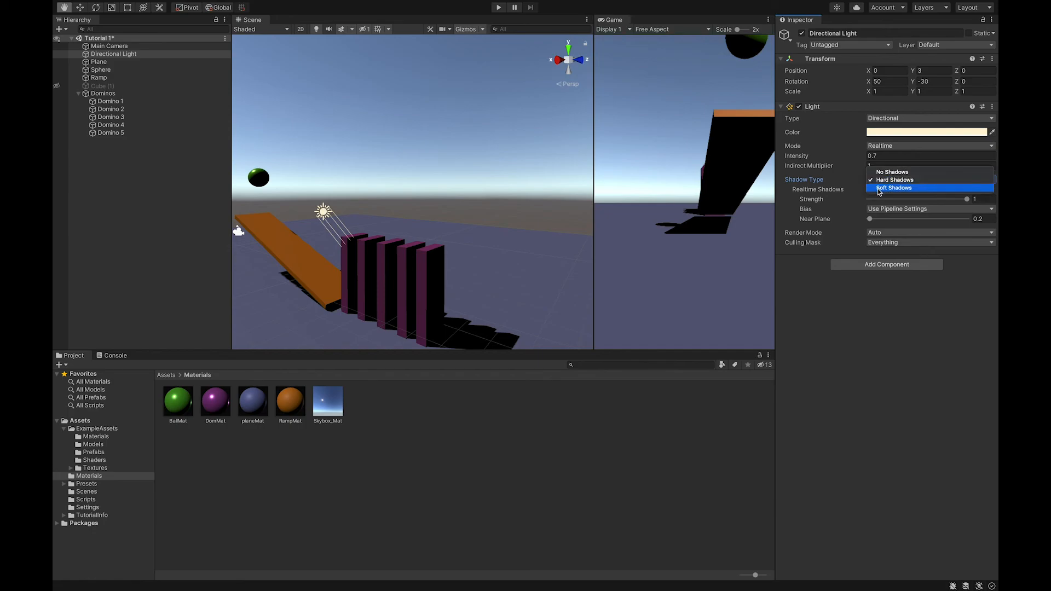
pyautogui.click(876, 188)
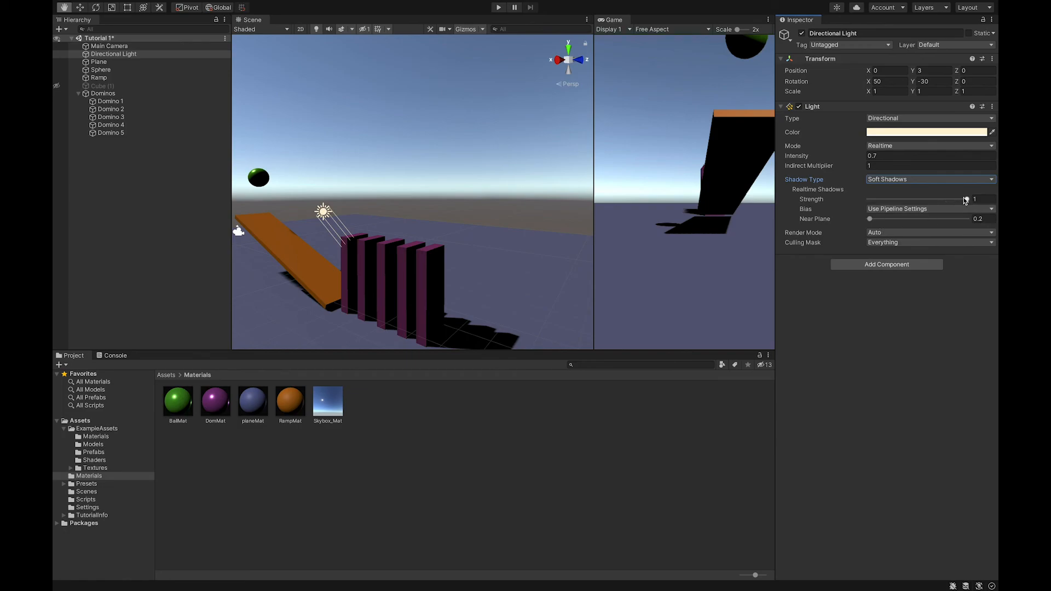
pyautogui.moveTo(967, 200); pyautogui.dragTo(942, 202)
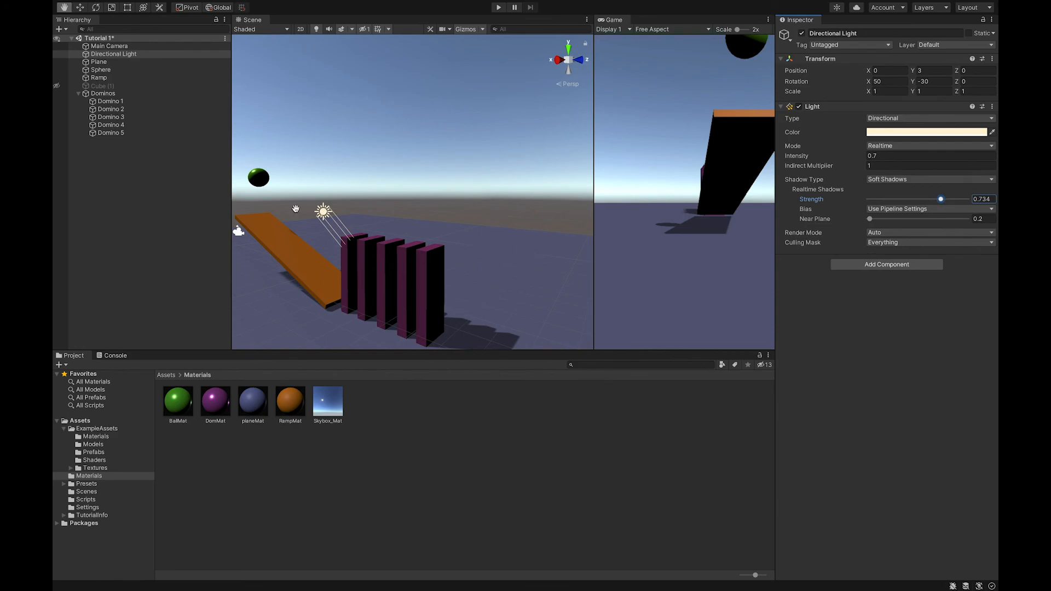
# Play the scene to test the dominoes with soft shadows, and stop playback
pyautogui.click(498, 7)
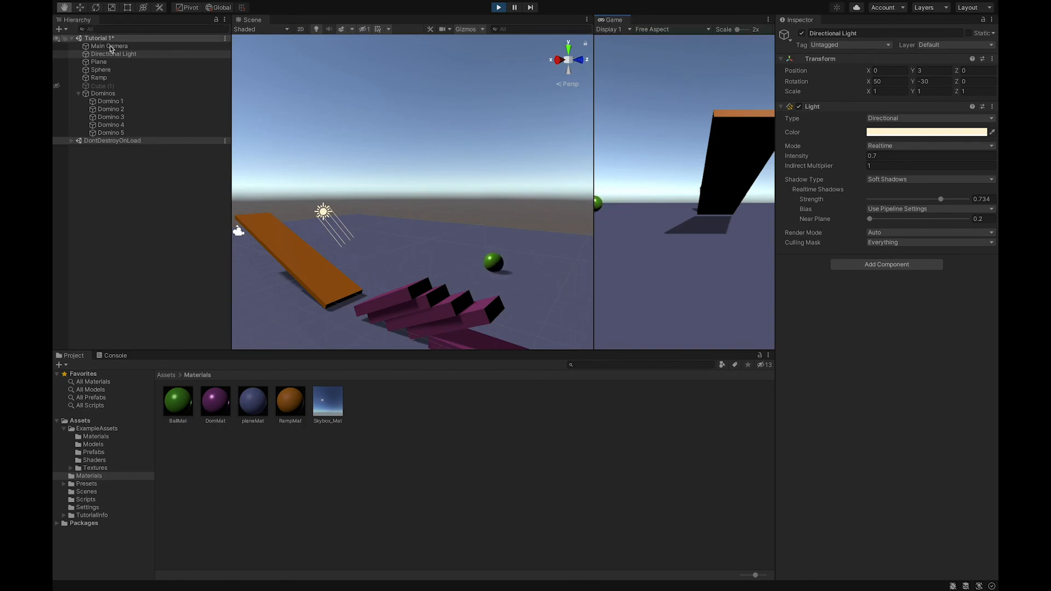
pyautogui.click(496, 7)
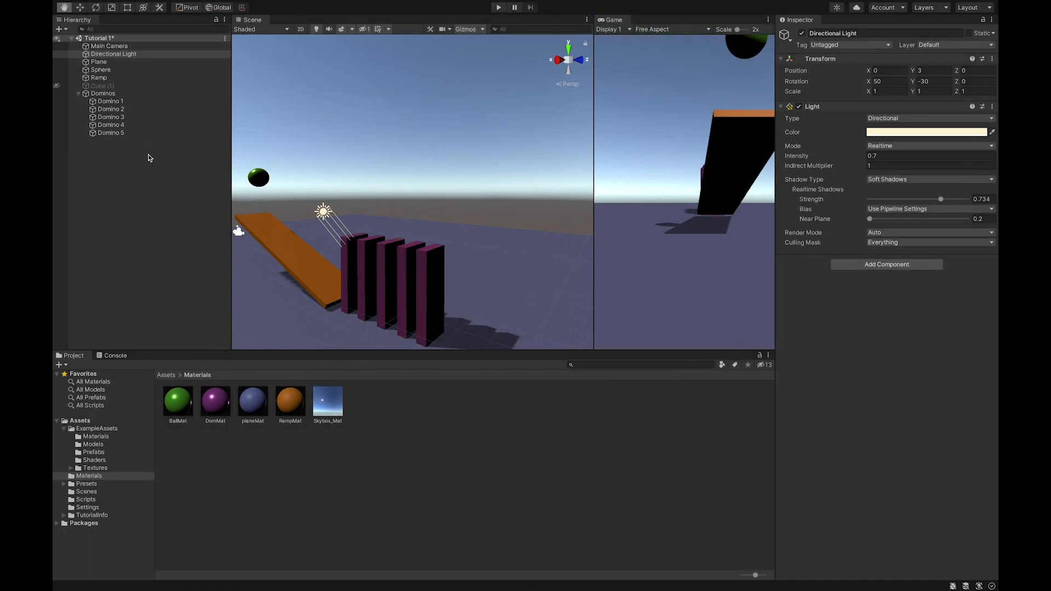
# Set the Directional Light's color to a pale cyan, hex D5FBFF, and deselect the light
pyautogui.click(936, 131)
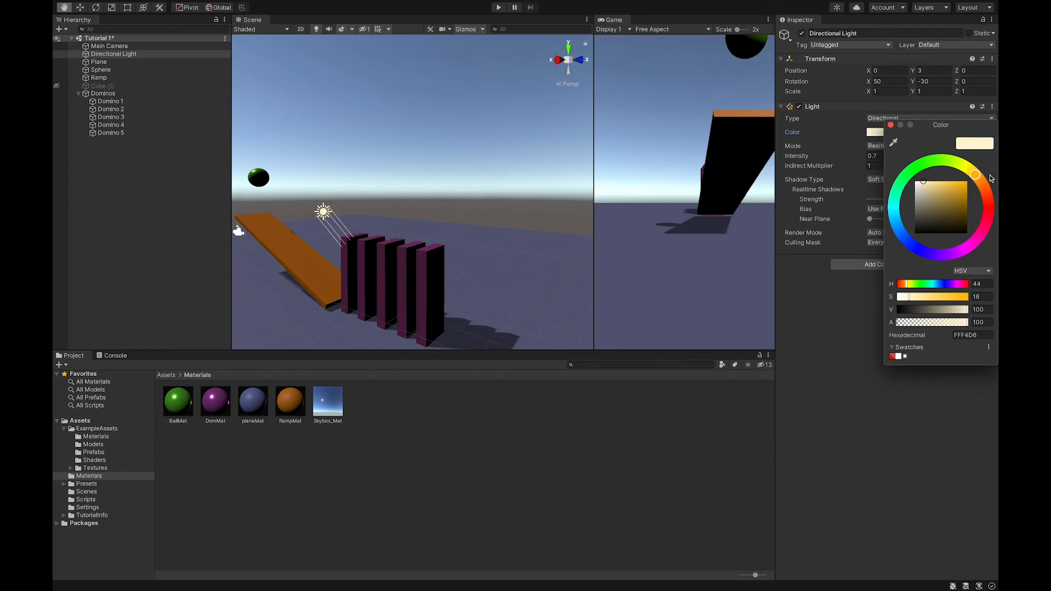
pyautogui.click(967, 248)
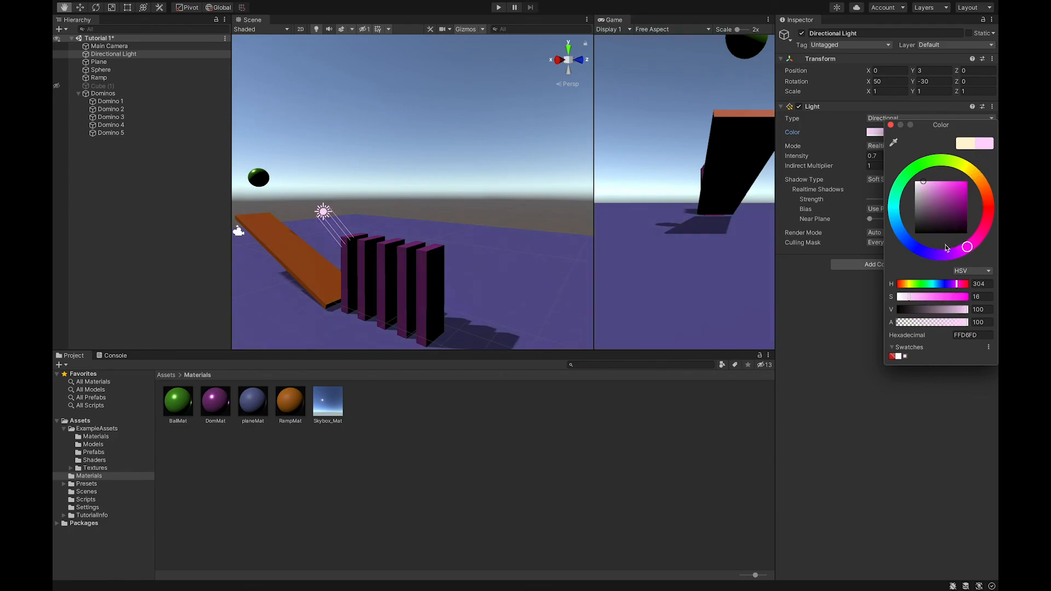
pyautogui.click(959, 188)
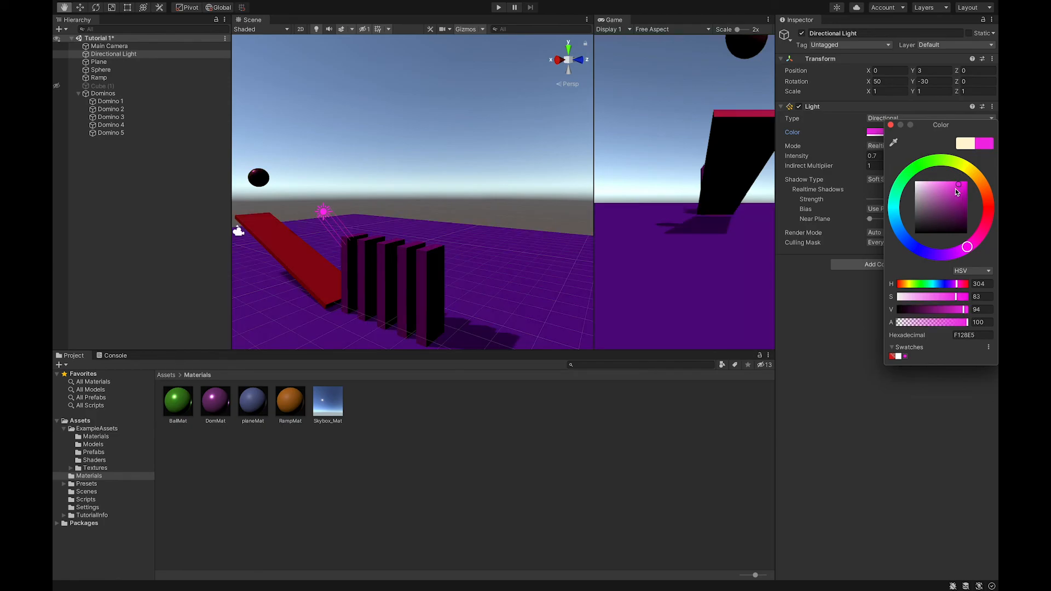
pyautogui.click(894, 213)
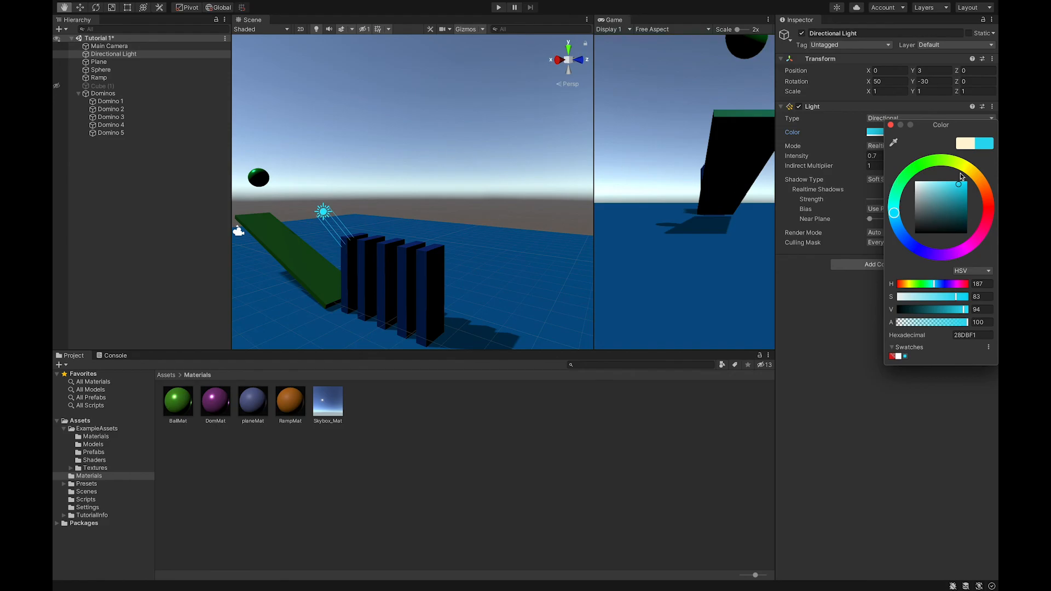
pyautogui.moveTo(959, 184); pyautogui.dragTo(923, 179)
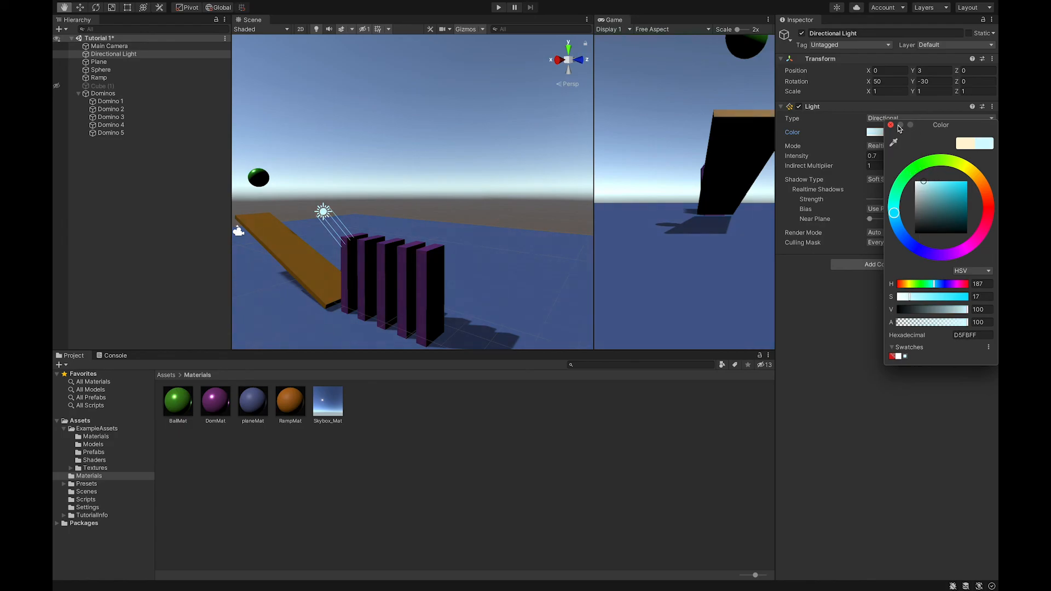
pyautogui.click(891, 125)
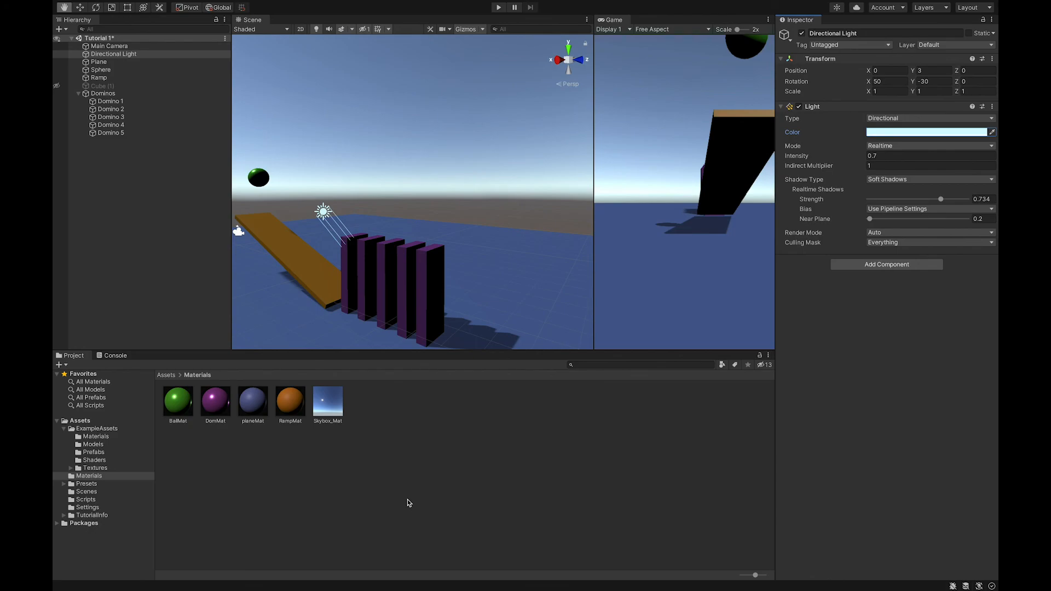
pyautogui.click(468, 456)
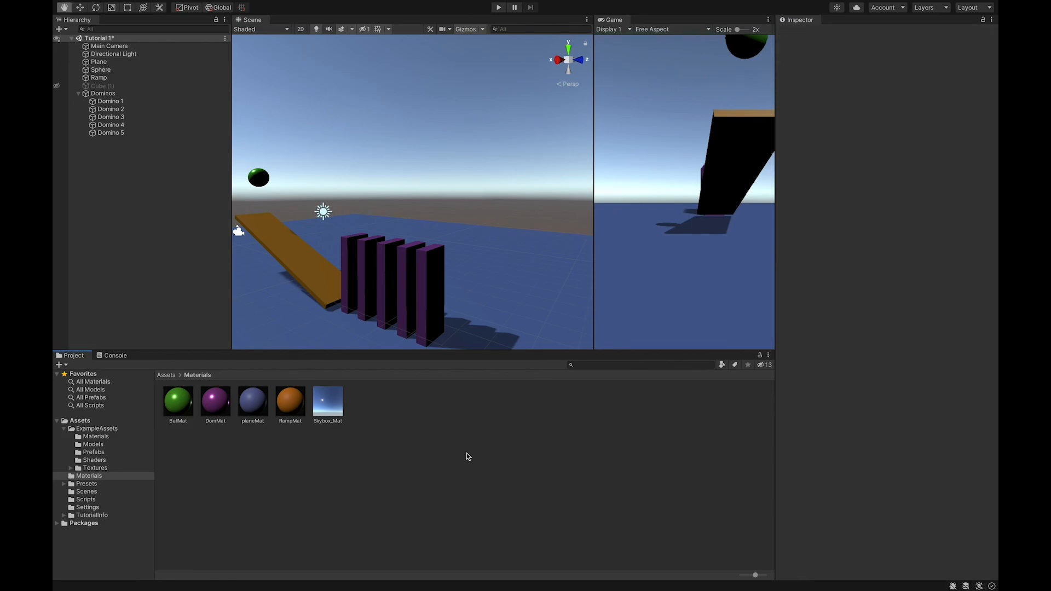